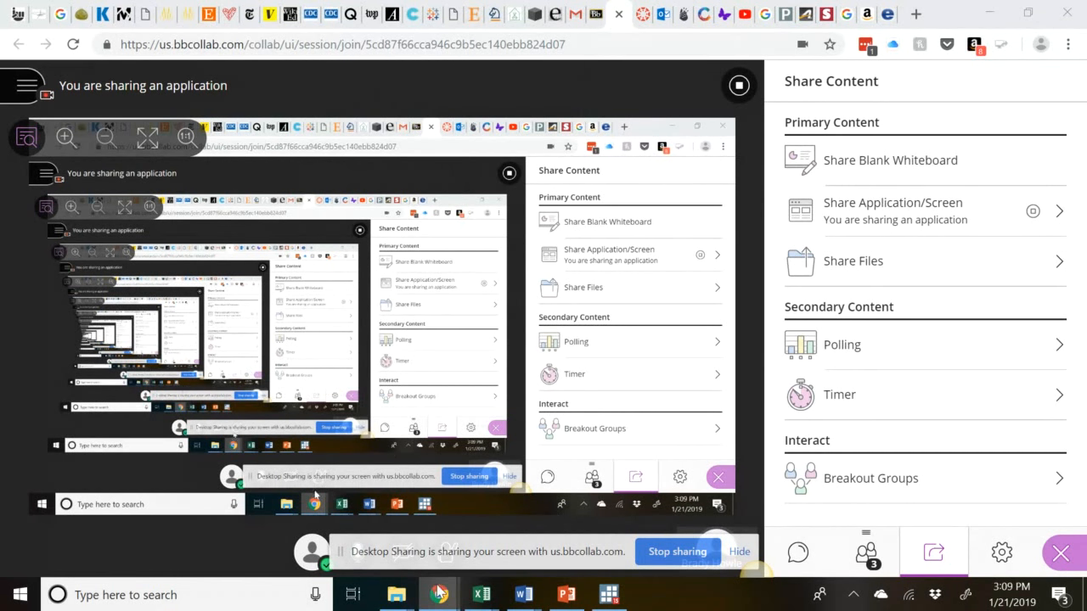
# - Switch to Stata and begin a new log file with the type set to Log (*.log)
pyautogui.moveTo(438, 597)
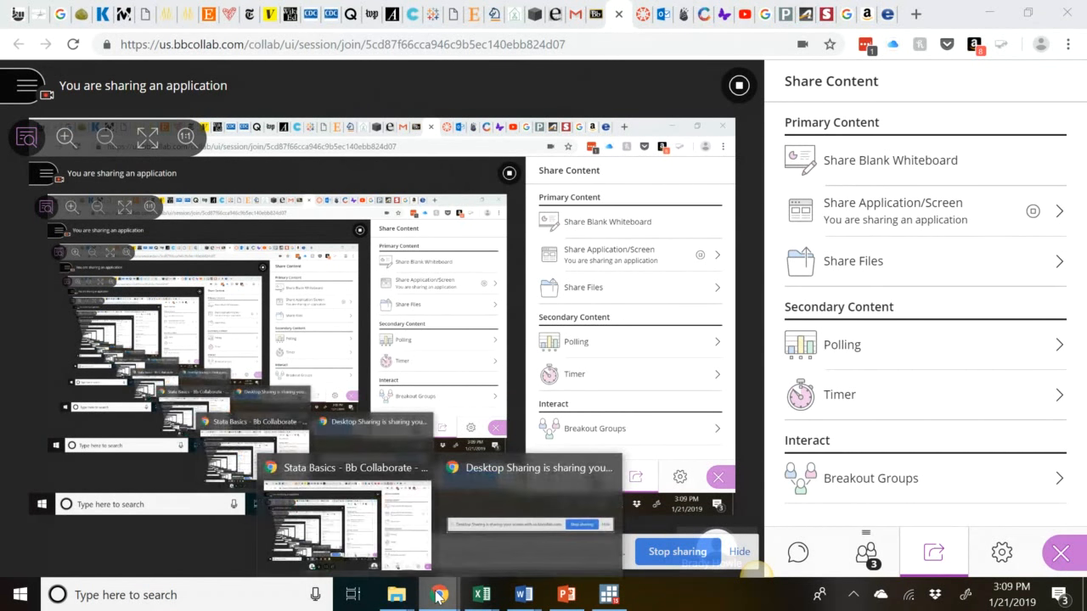
pyautogui.click(608, 596)
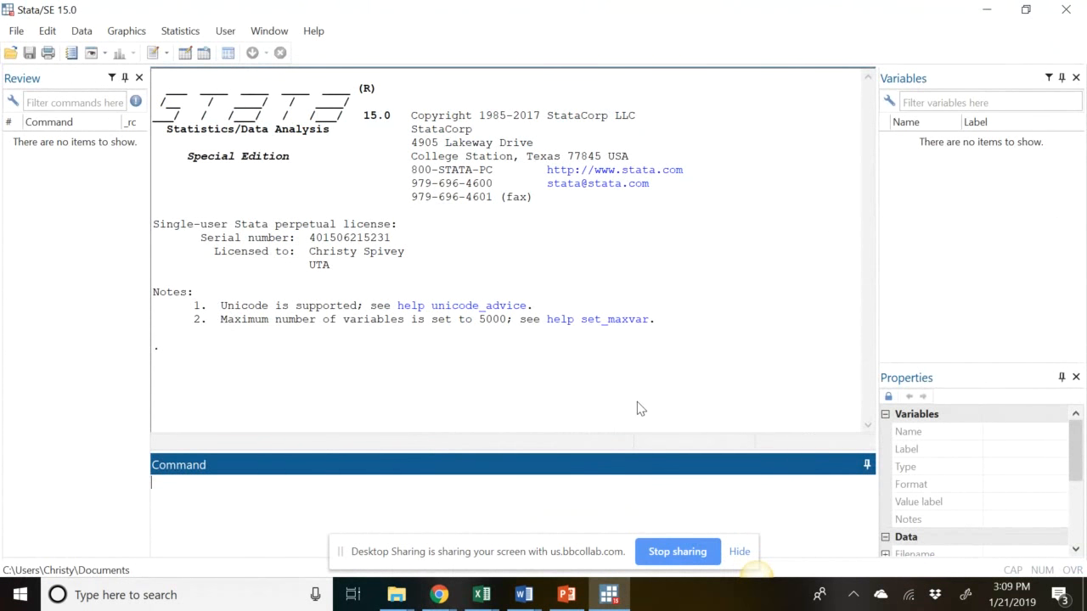
pyautogui.click(16, 34)
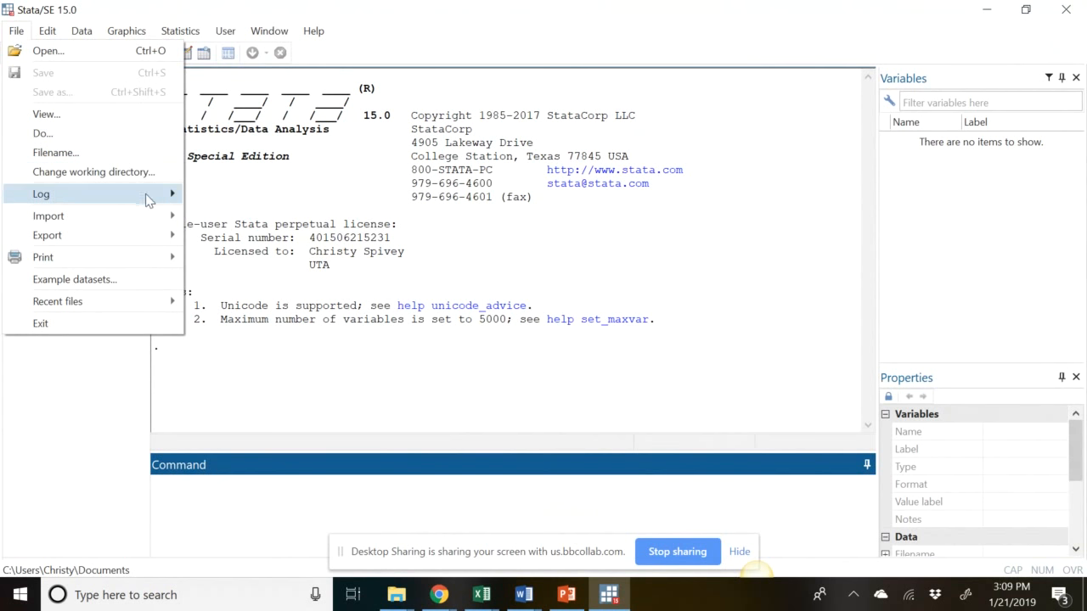
pyautogui.moveTo(167, 200)
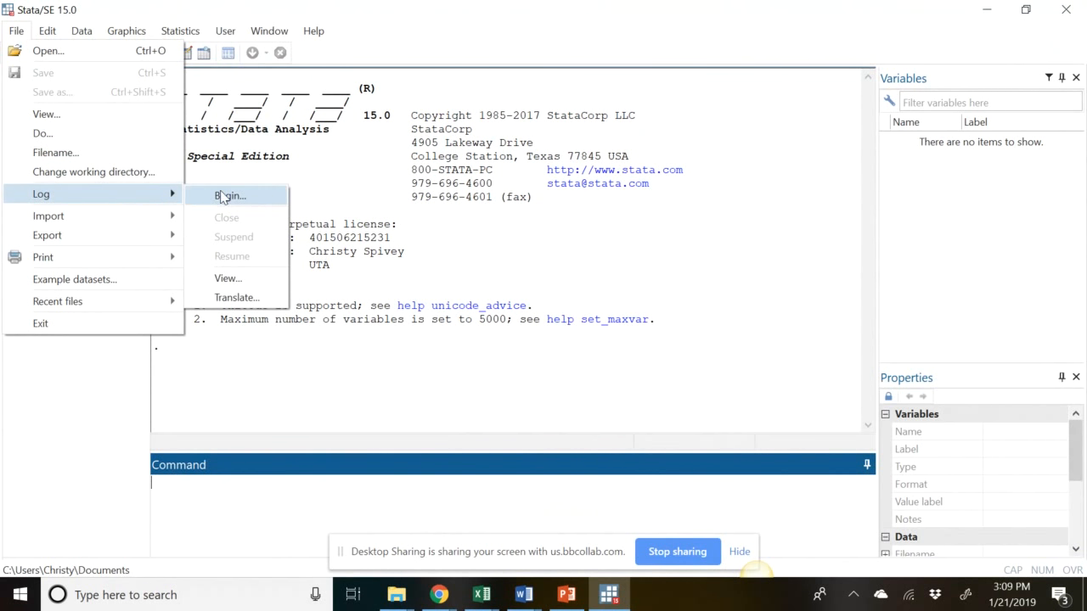
pyautogui.click(222, 197)
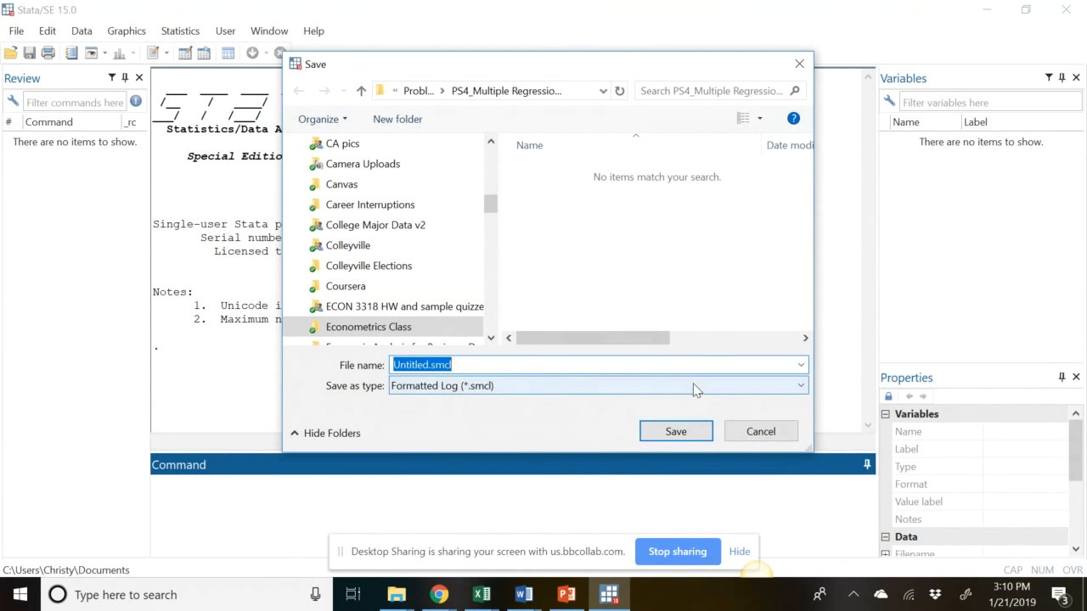
pyautogui.click(801, 386)
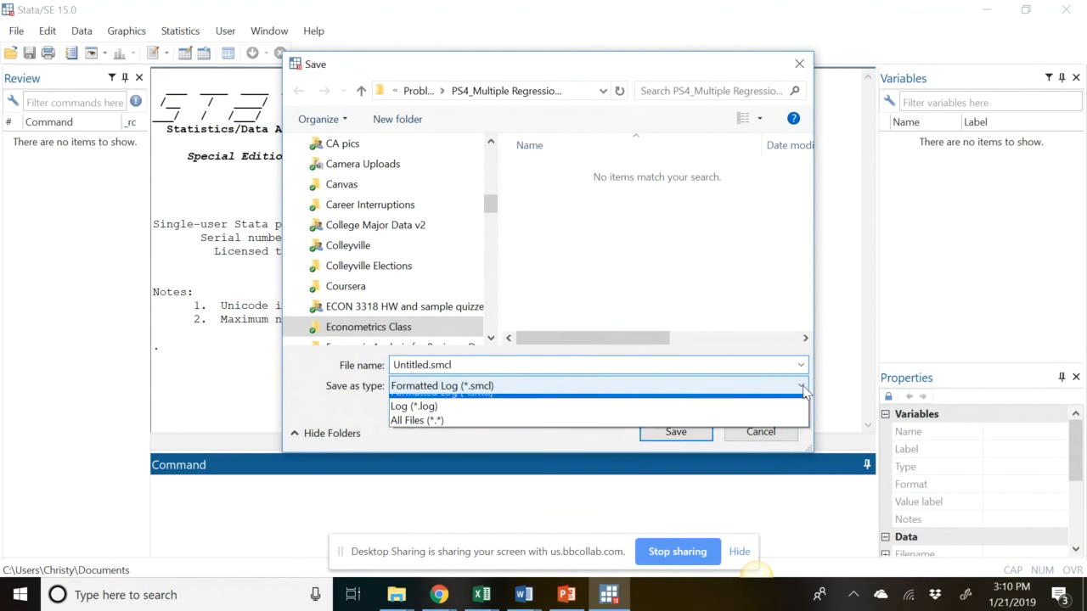
pyautogui.click(755, 417)
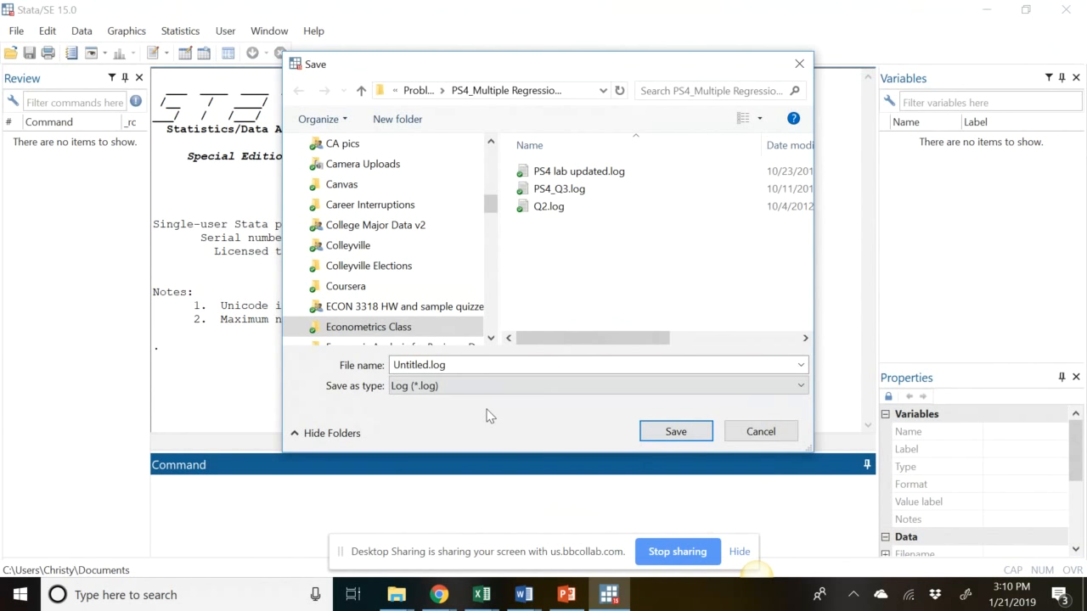
# - Name the new log file warmup.log
pyautogui.doubleClick(427, 363)
pyautogui.click(427, 363)
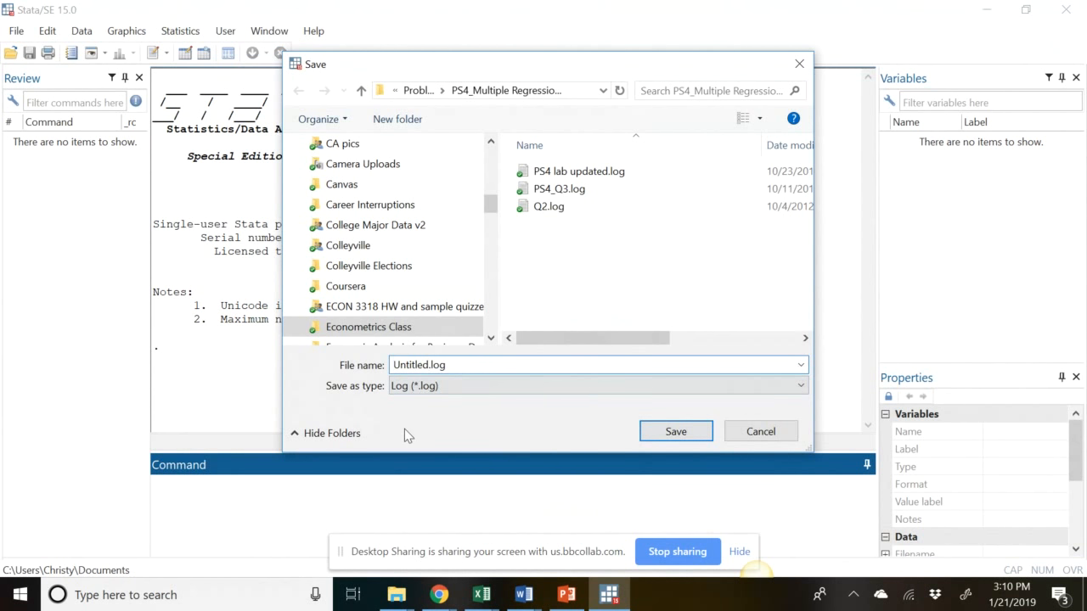
pyautogui.press('BackSpace')
pyautogui.press('BackSpace')
pyautogui.press('BackSpace')
pyautogui.press('BackSpace')
pyautogui.press('BackSpace')
pyautogui.press('BackSpace')
pyautogui.press('BackSpace')
pyautogui.press('BackSpace')
pyautogui.write('warmup')
# - Go up to the Econometrics Class folder, try to save the log there, and cancel the log options
pyautogui.click(417, 91)
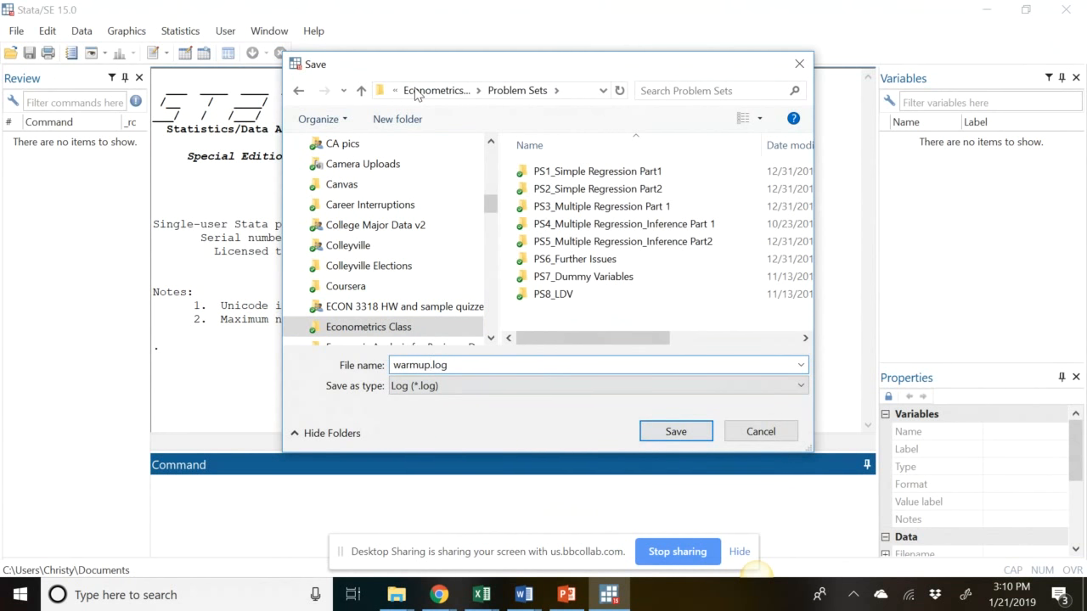
pyautogui.click(416, 91)
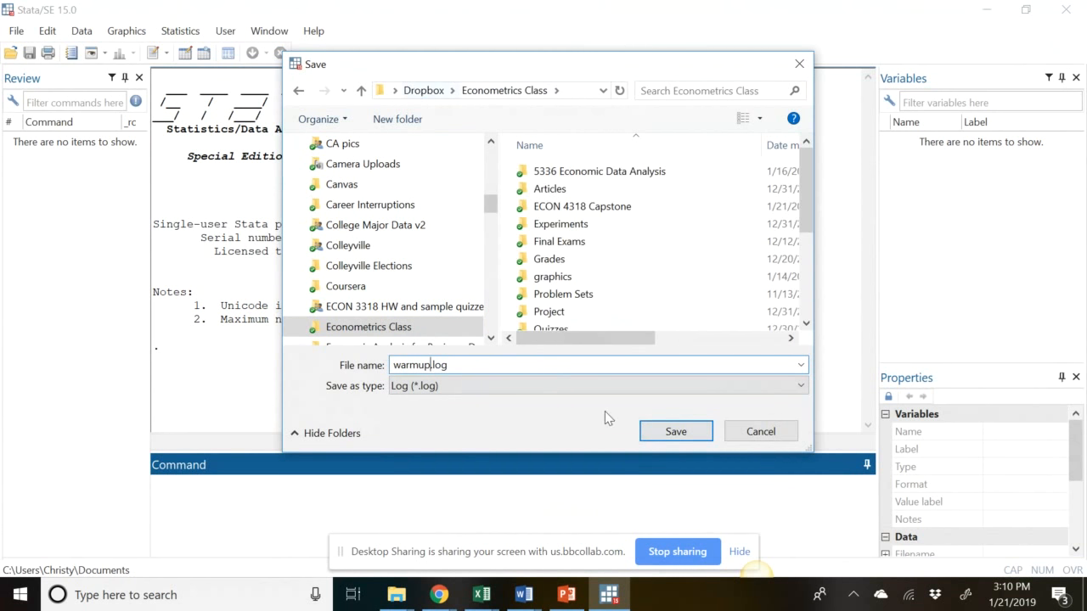
pyautogui.click(668, 434)
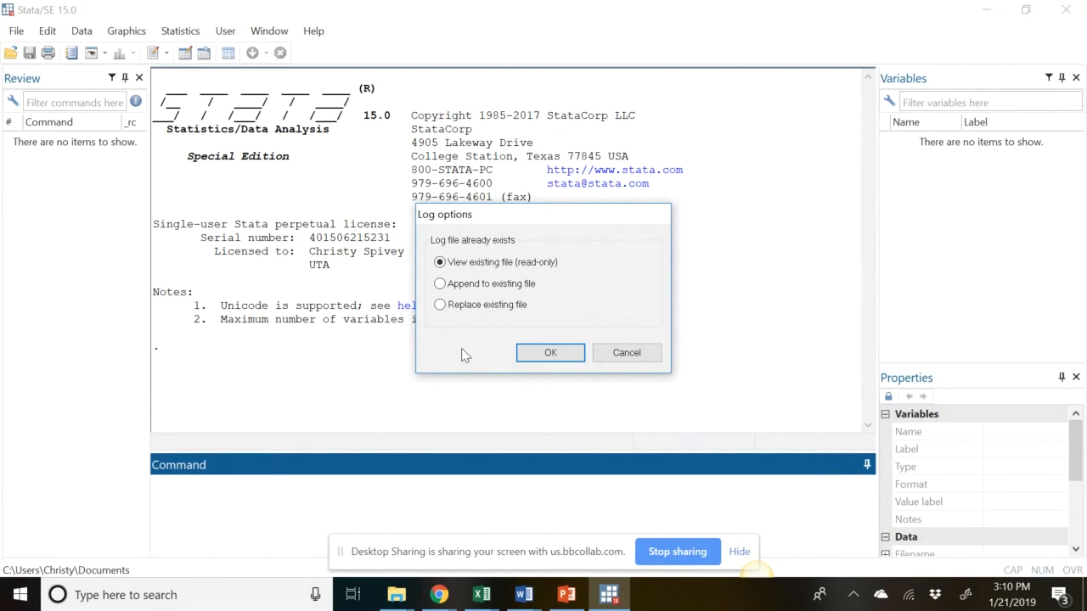
pyautogui.click(633, 351)
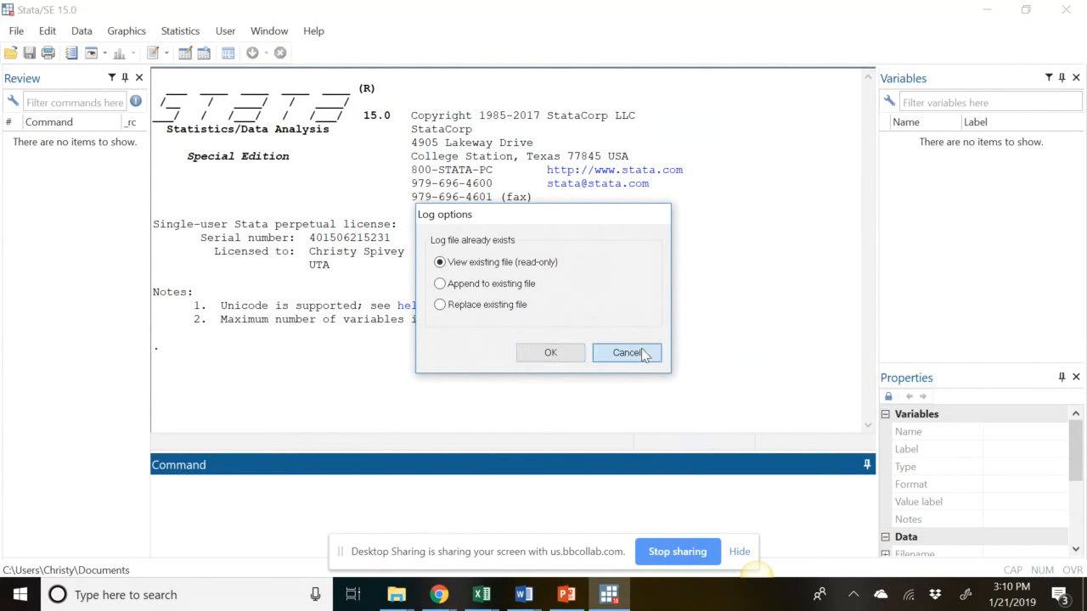
# - Begin the log again, choosing Log (*.log) as the file type
pyautogui.click(16, 31)
pyautogui.moveTo(172, 196)
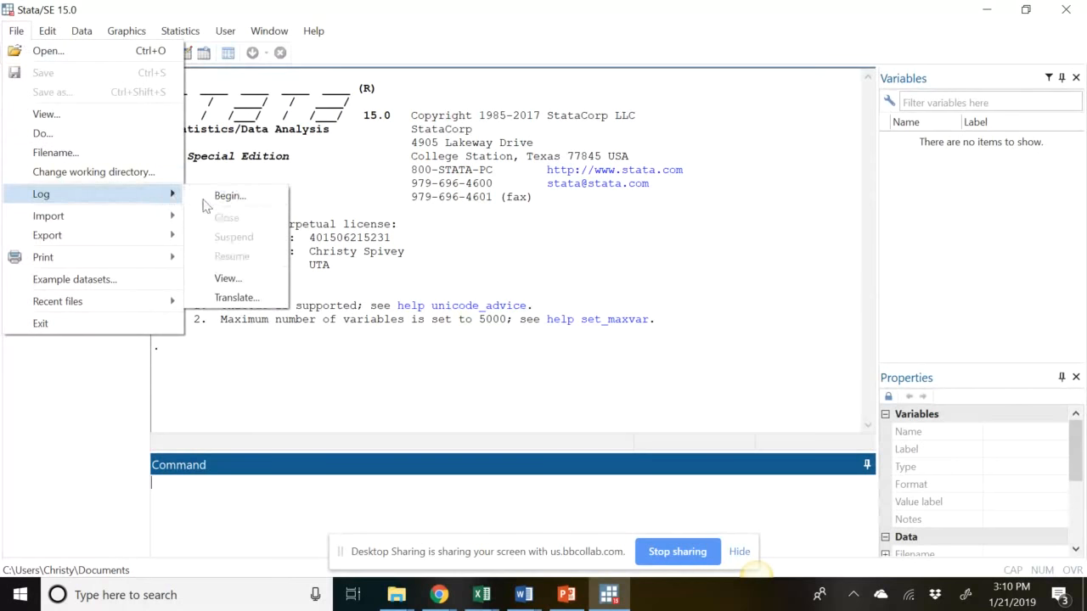
pyautogui.click(219, 198)
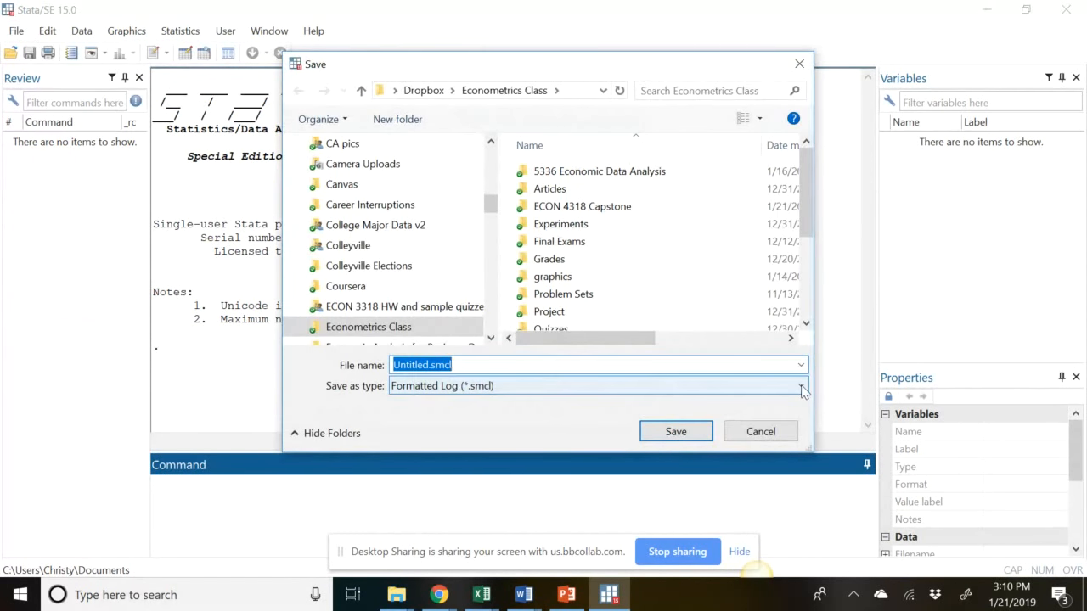
pyautogui.click(802, 387)
pyautogui.click(763, 417)
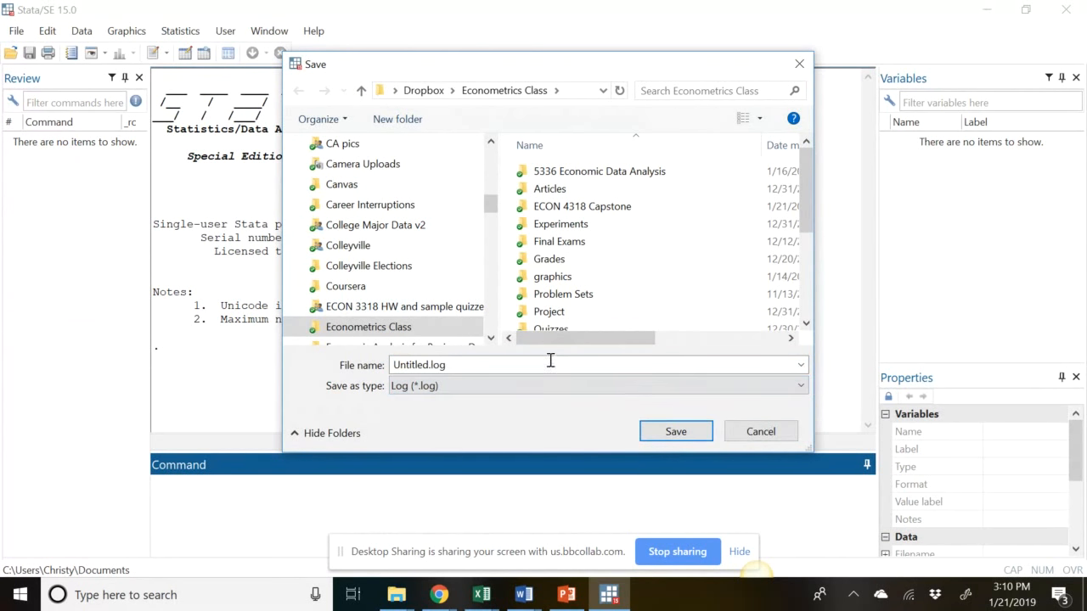
# - Name the log file warmup2019.log and save it in the Econometrics Class folder
pyautogui.doubleClick(410, 363)
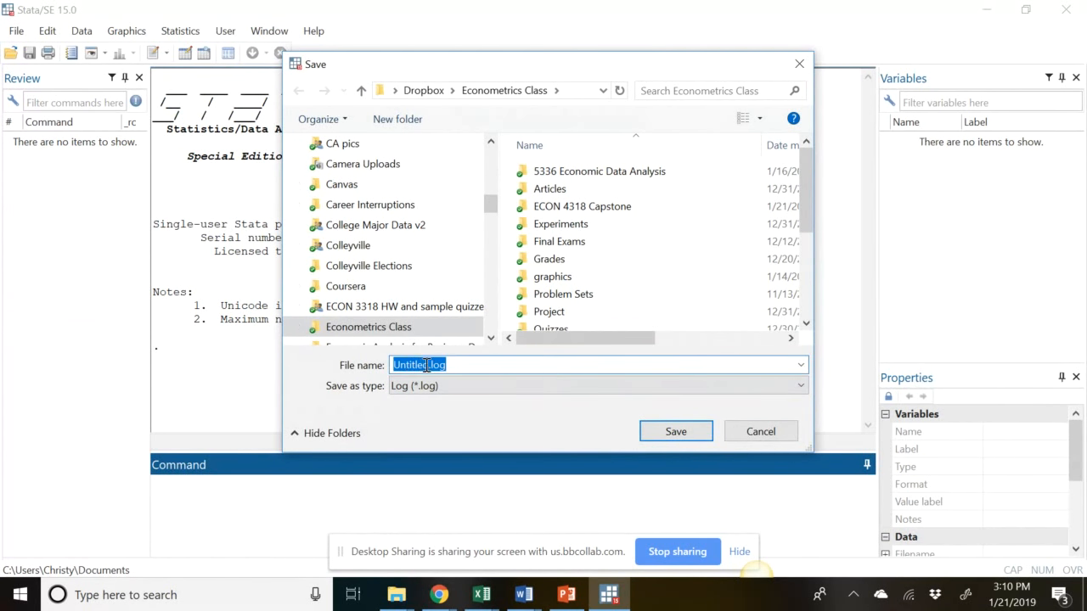
pyautogui.click(433, 365)
pyautogui.press('BackSpace')
pyautogui.press('BackSpace')
pyautogui.press('BackSpace')
pyautogui.press('BackSpace')
pyautogui.press('BackSpace')
pyautogui.press('BackSpace')
pyautogui.press('BackSpace')
pyautogui.press('BackSpace')
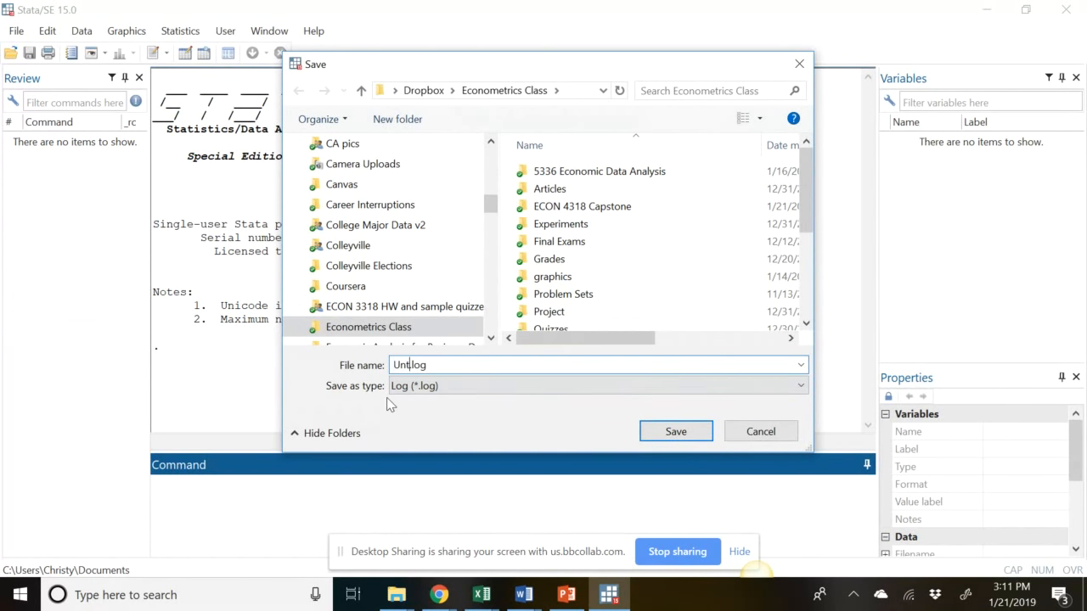
pyautogui.write('warmup2019')
pyautogui.press('Return')
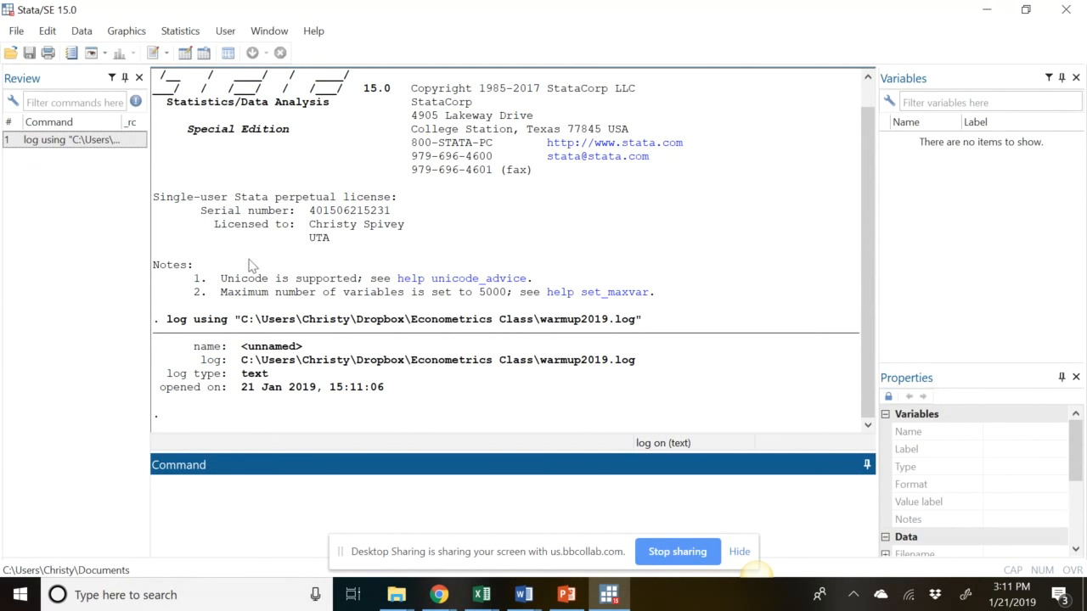
# - Open the dataset apple.dta from the Stata Warmup folder inside Econometrics Class
pyautogui.click(14, 31)
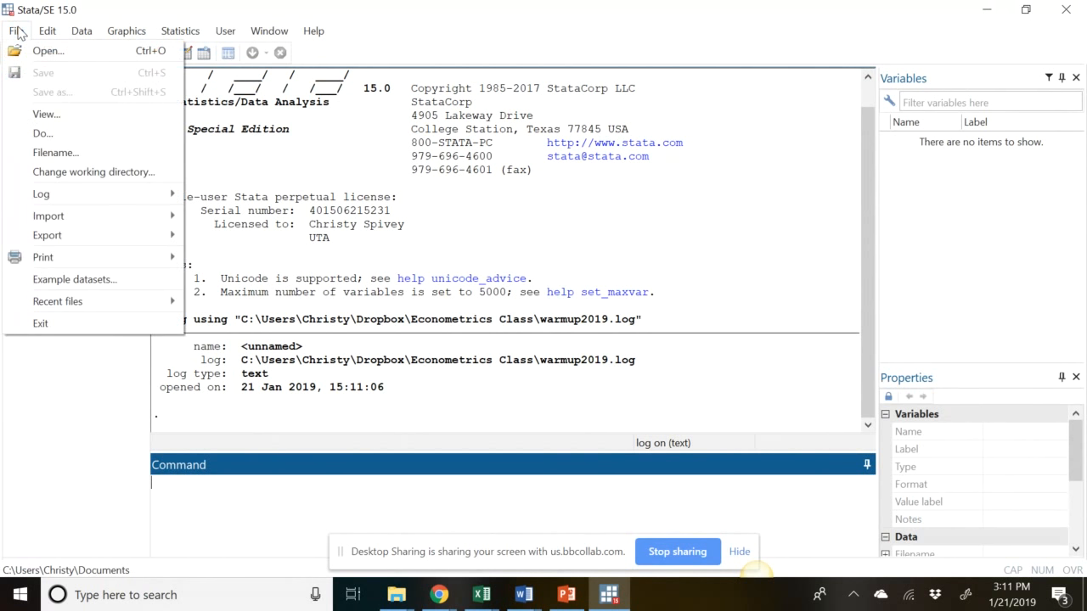
pyautogui.click(37, 46)
pyautogui.click(16, 31)
pyautogui.click(26, 49)
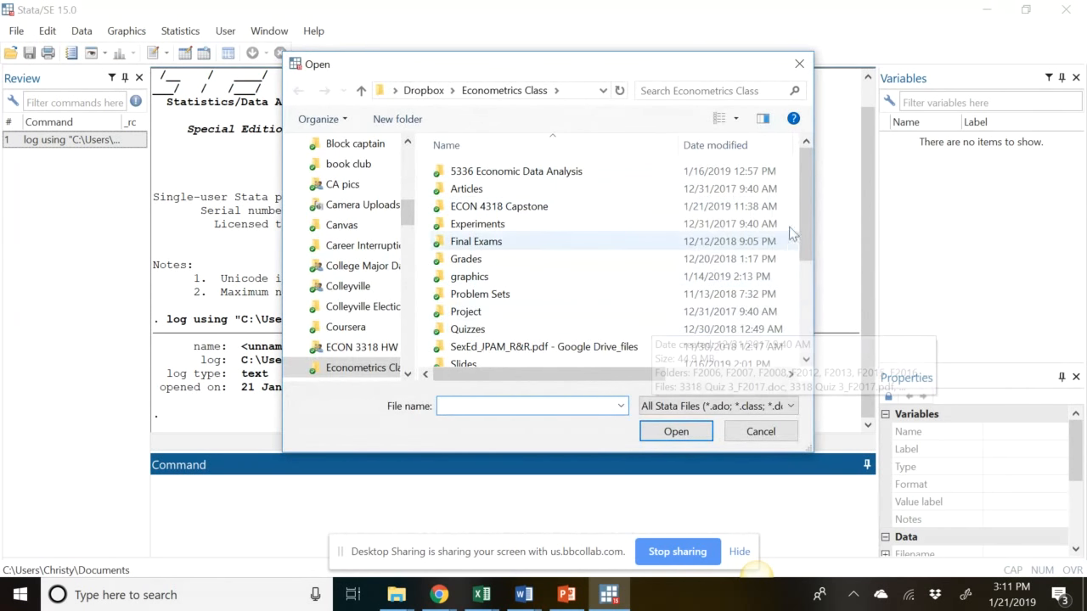
pyautogui.scroll(-2, 806, 204)
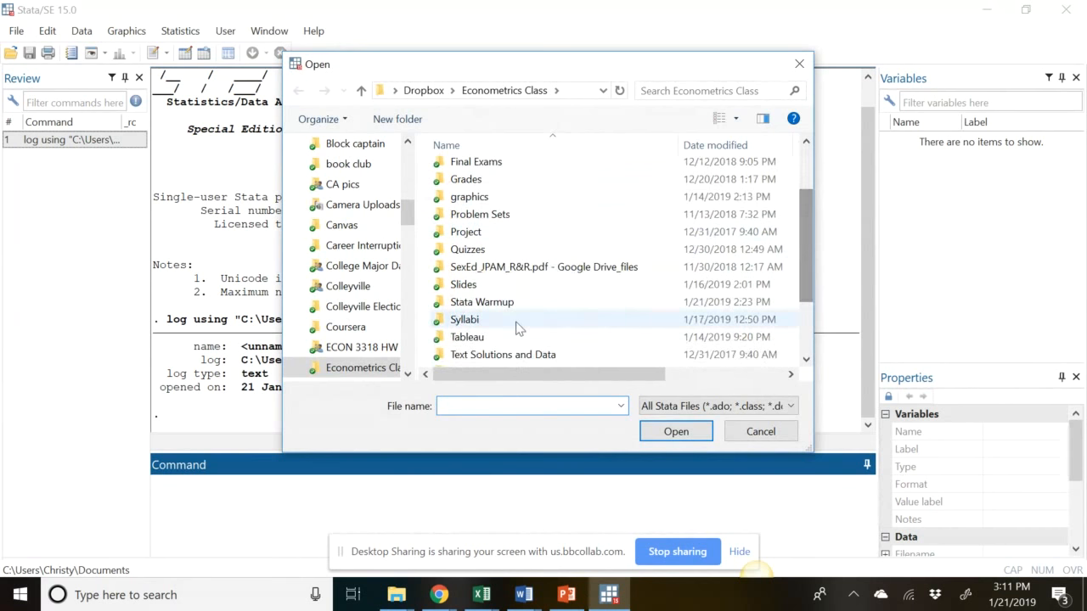
pyautogui.click(493, 307)
pyautogui.doubleClick(492, 307)
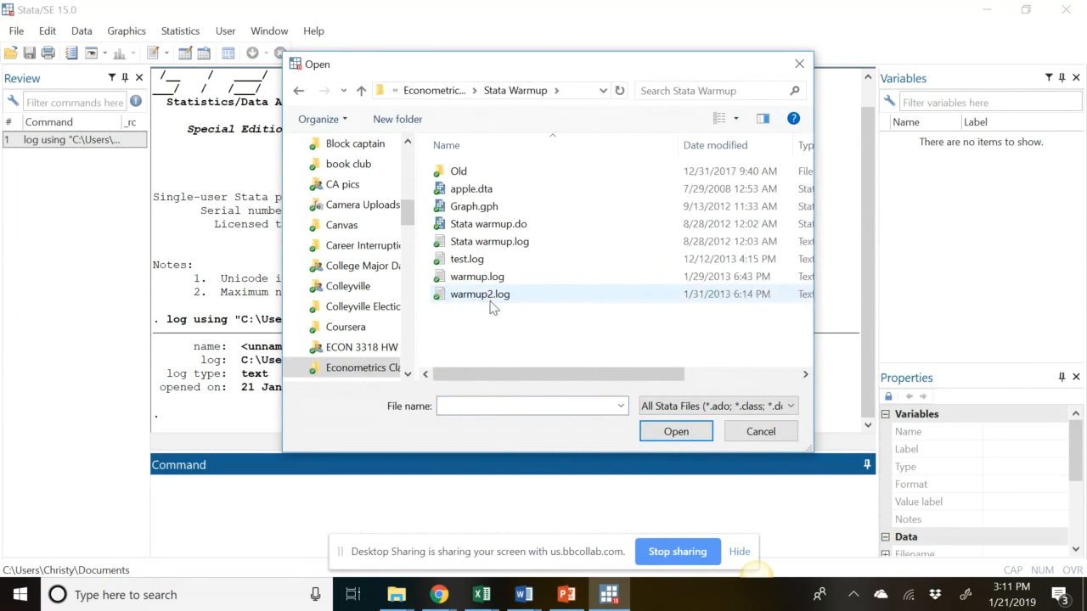
pyautogui.doubleClick(473, 190)
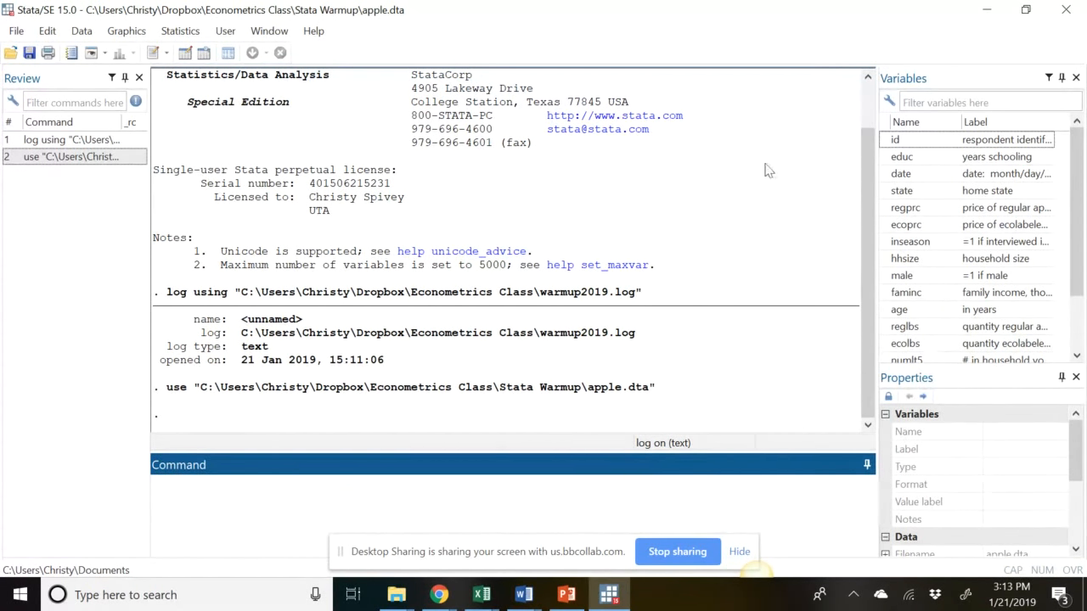
# - View the apple dataset in the Data Editor's browse mode across to its last columns, and close the editor
pyautogui.click(81, 32)
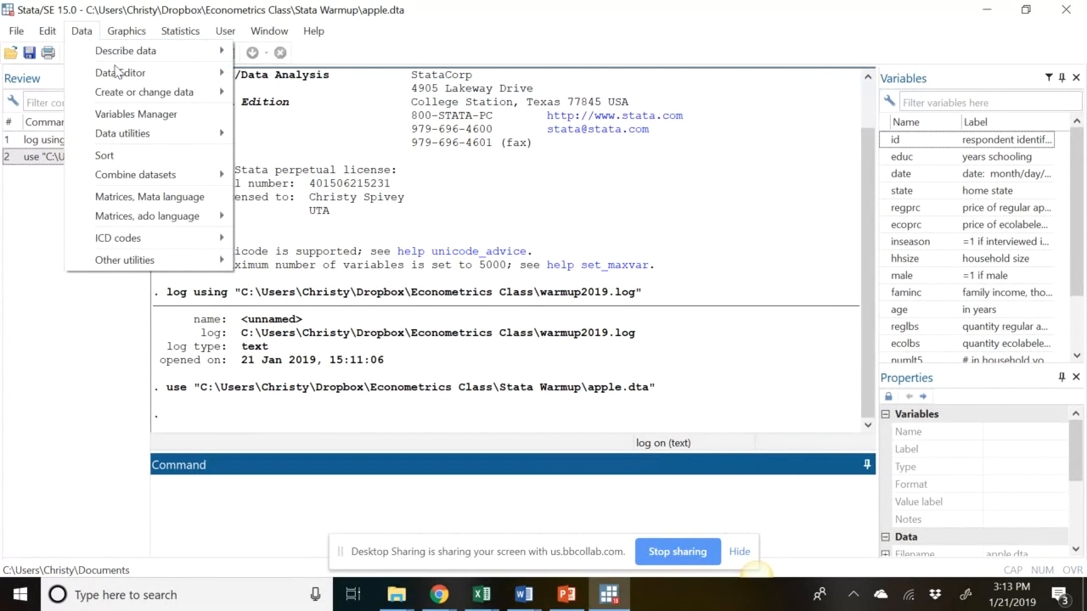
pyautogui.moveTo(119, 74)
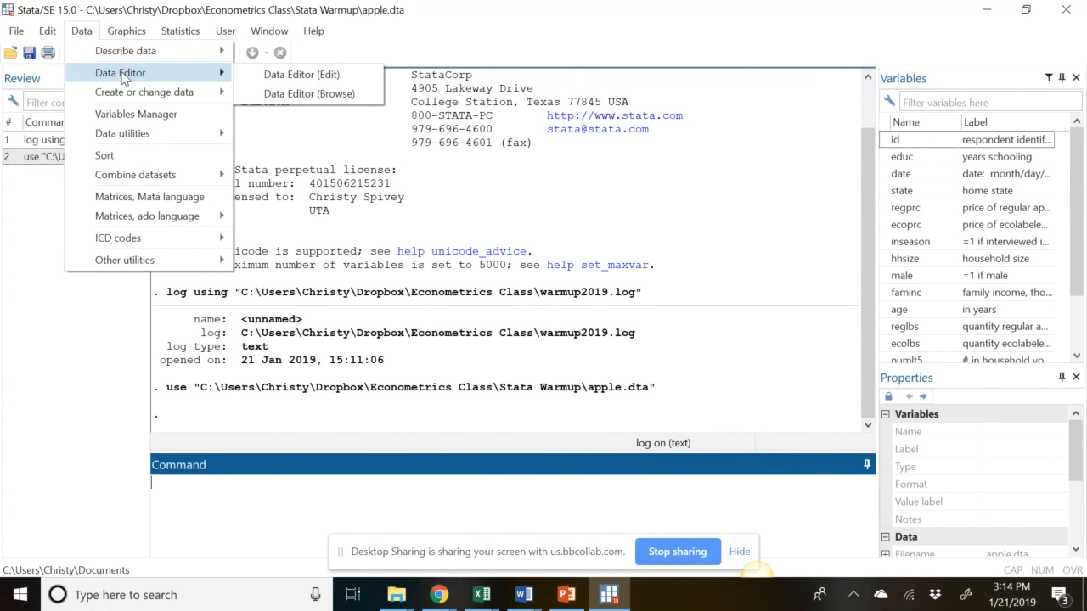
pyautogui.click(295, 97)
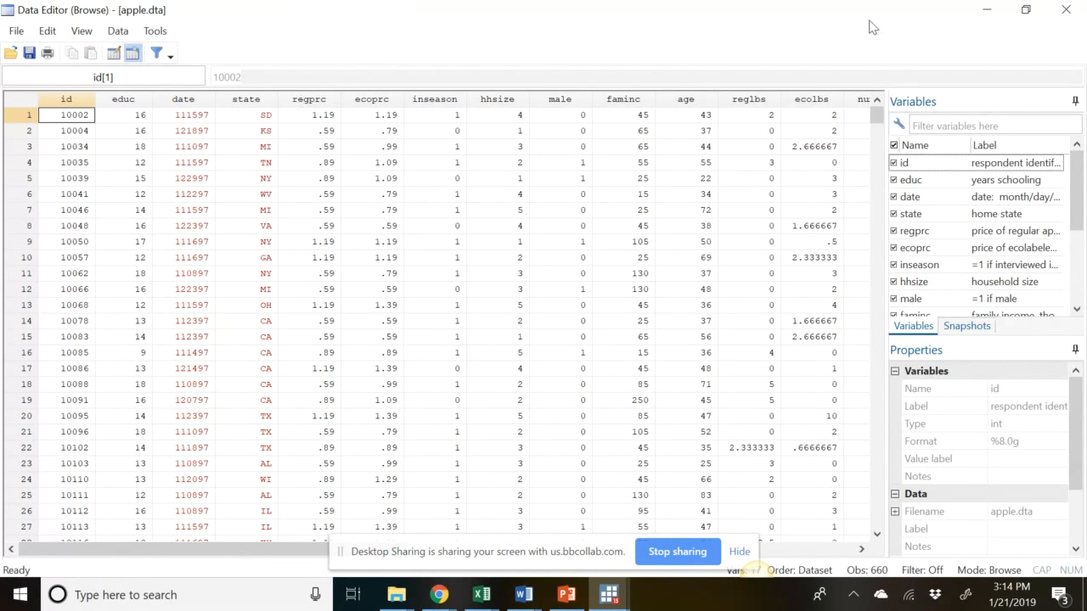
pyautogui.click(836, 552)
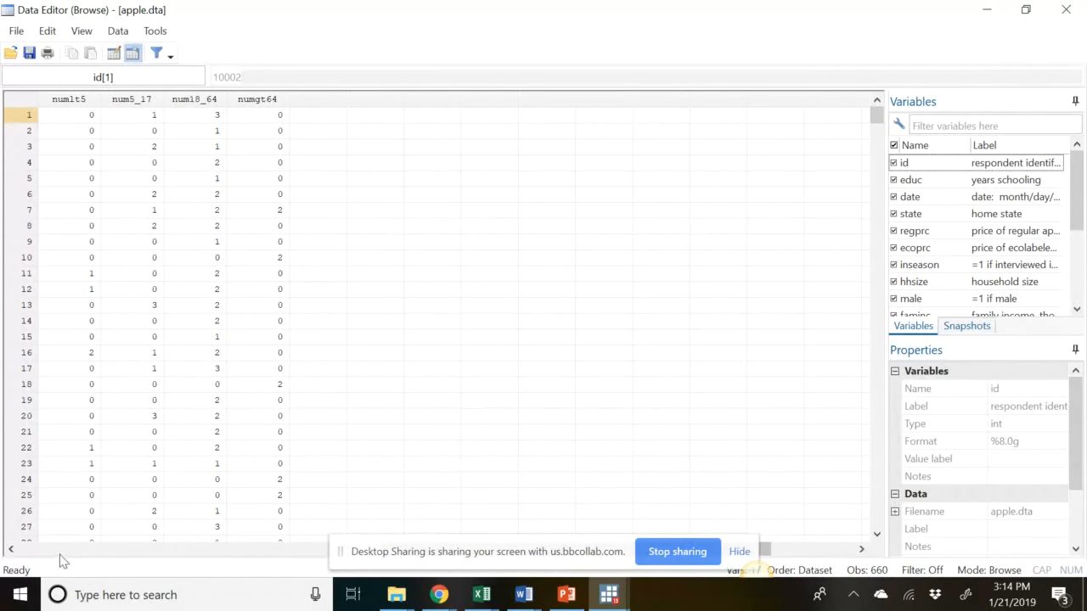
pyautogui.click(1065, 12)
pyautogui.click(1064, 14)
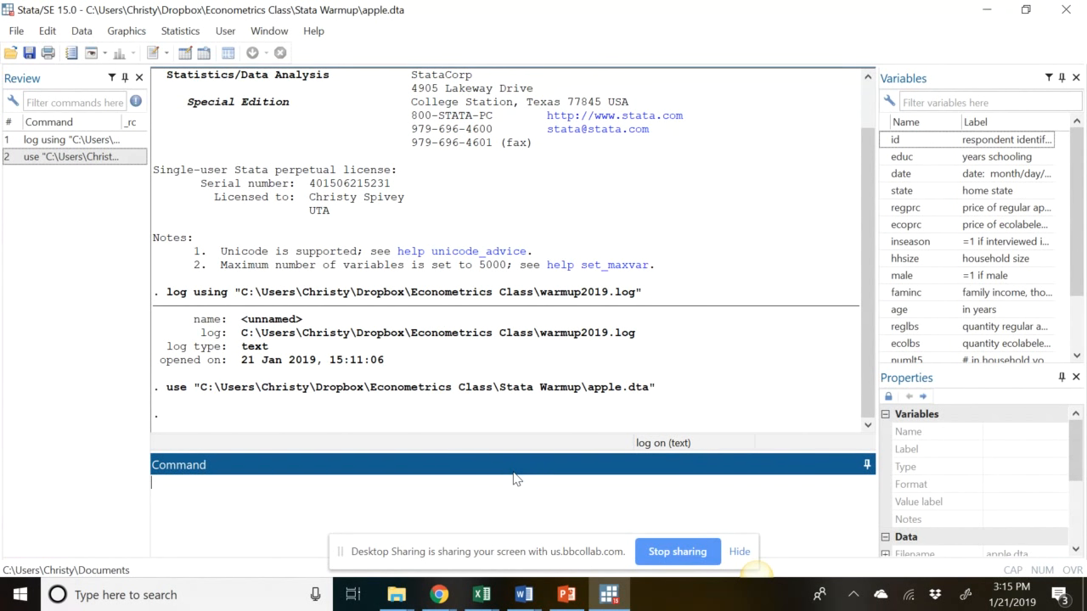
# - Add the comment line "*question 3" to the log
pyautogui.write('*question 3')
pyautogui.press('Return')
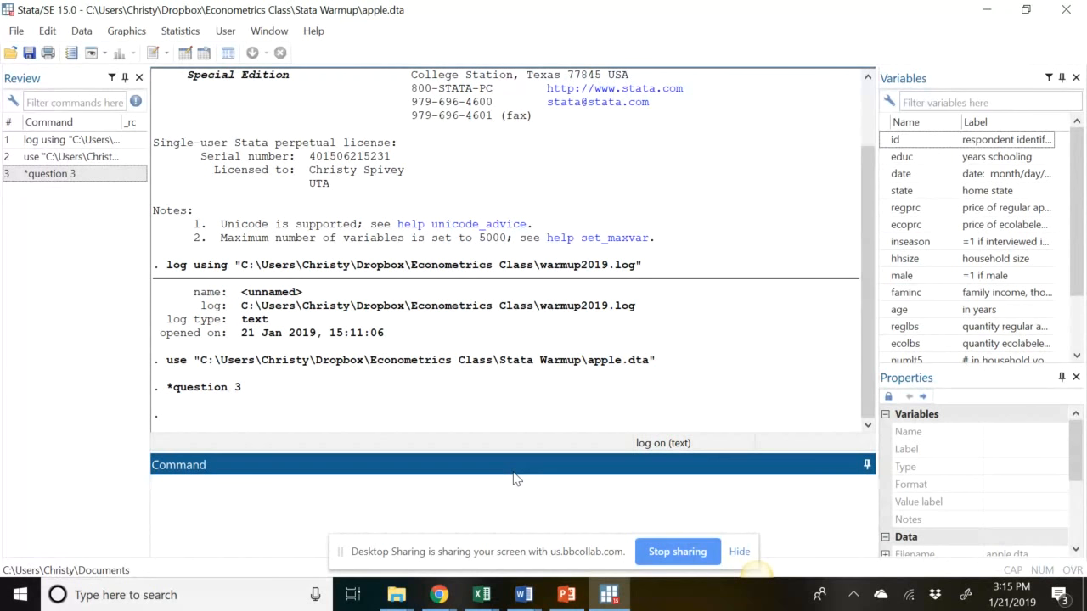
# - Describe the variables educ, inseason, hhsize, male, age, faminc, regprc, ecoprc, reglbs and ecolbs
pyautogui.write('describe')
pyautogui.click(902, 158)
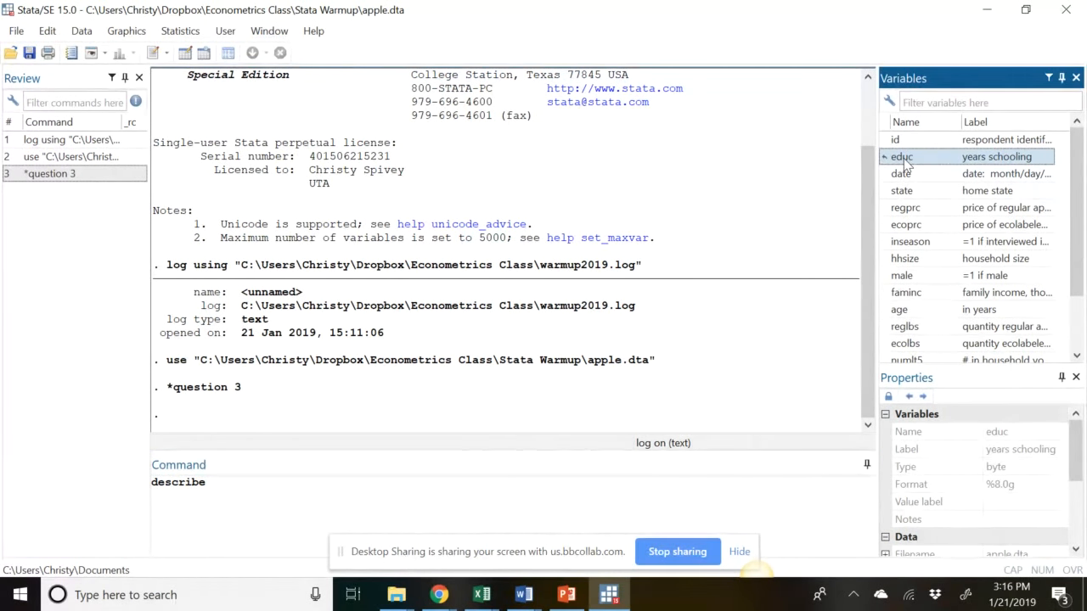
pyautogui.doubleClick(902, 158)
pyautogui.click(249, 488)
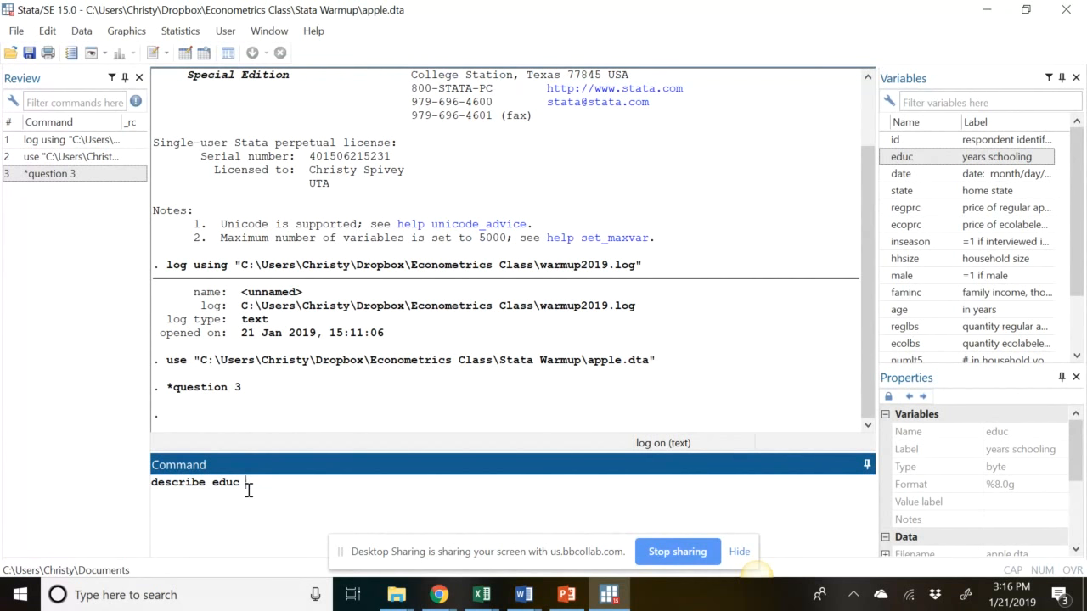
pyautogui.click(918, 245)
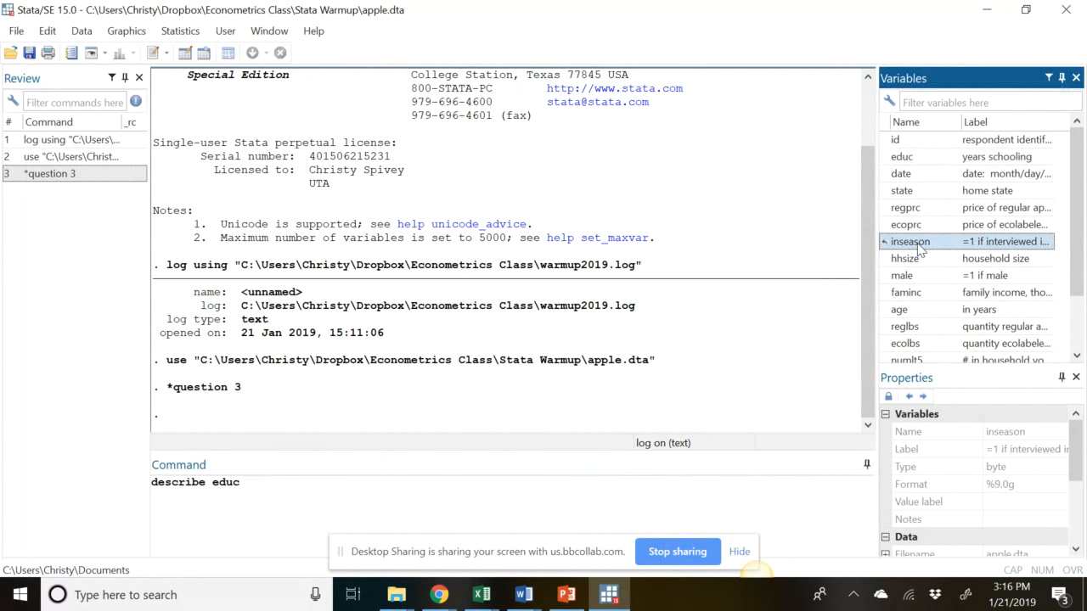
pyautogui.doubleClick(919, 246)
pyautogui.doubleClick(922, 265)
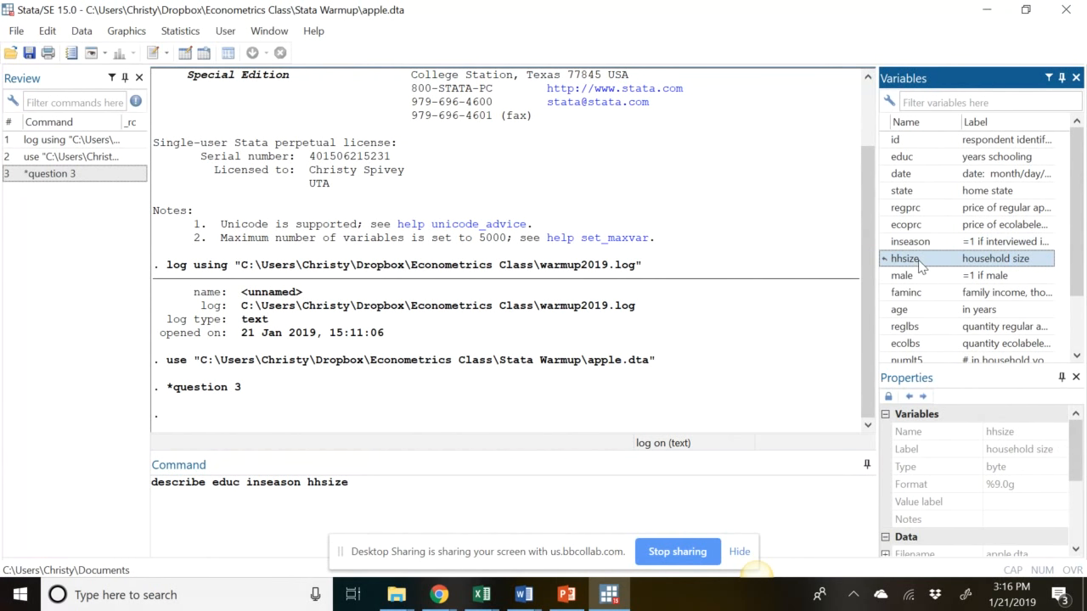
pyautogui.doubleClick(906, 276)
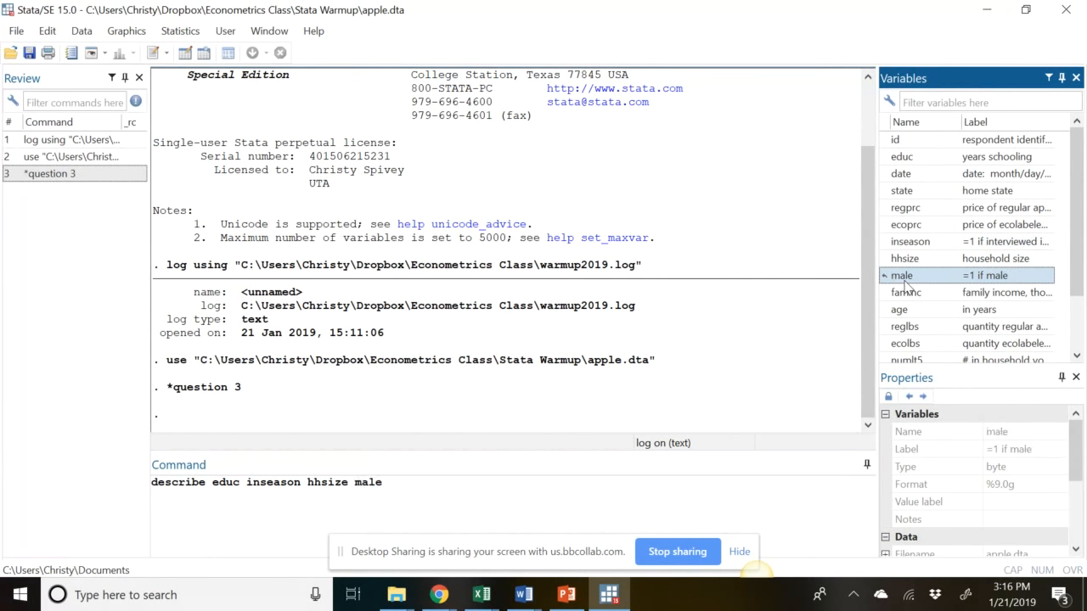
pyautogui.doubleClick(902, 310)
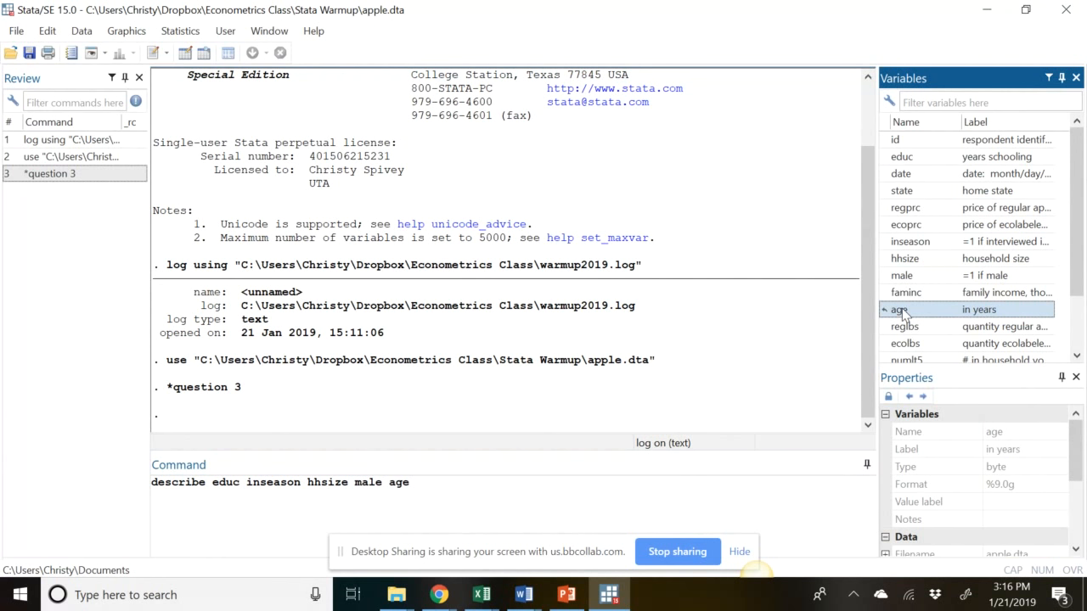
pyautogui.doubleClick(905, 294)
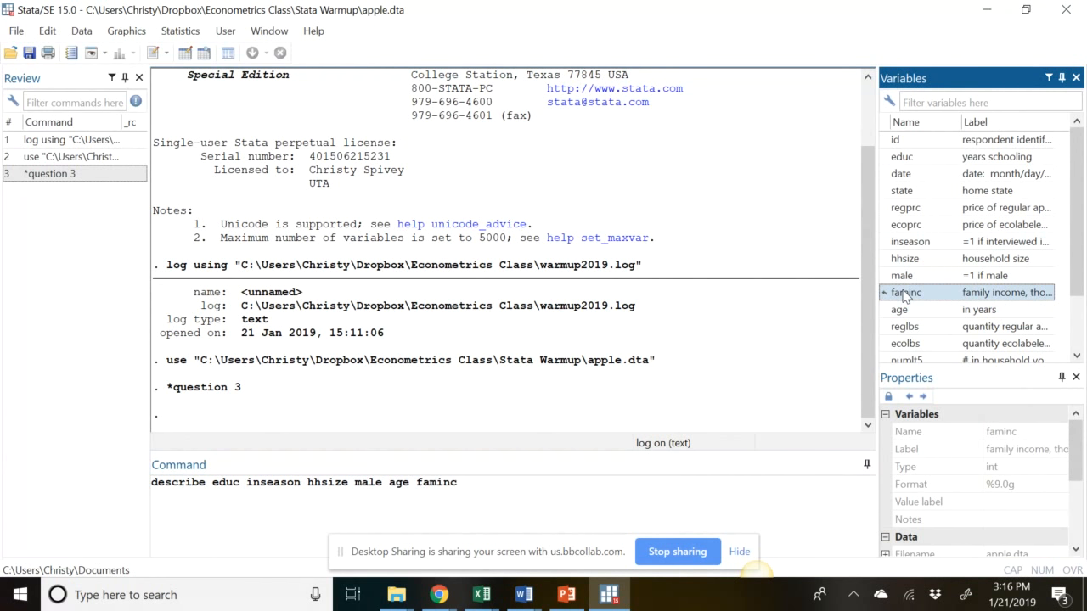
pyautogui.doubleClick(914, 209)
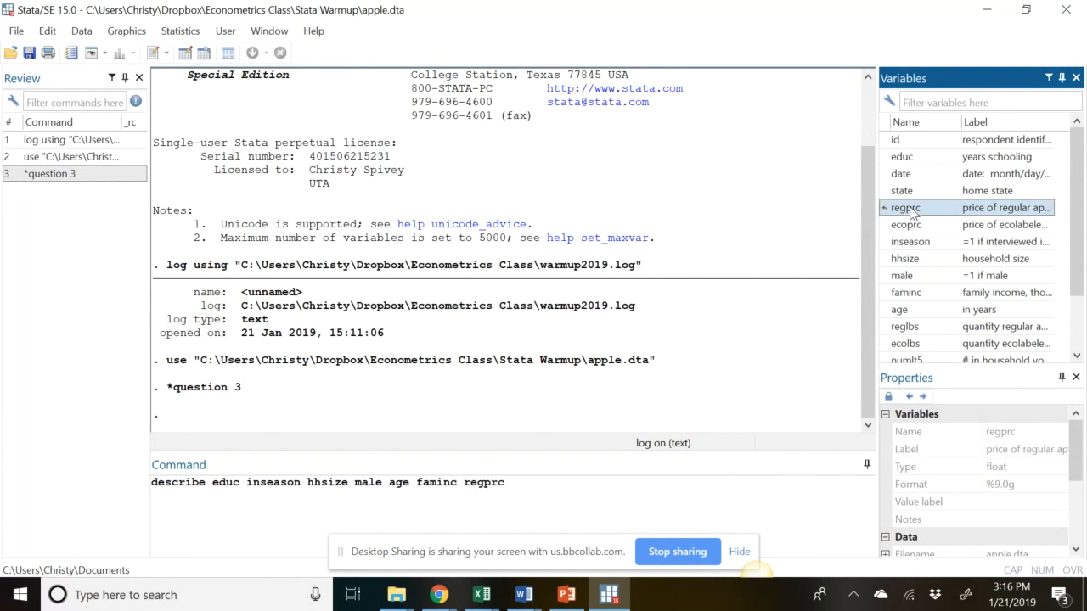
pyautogui.doubleClick(907, 226)
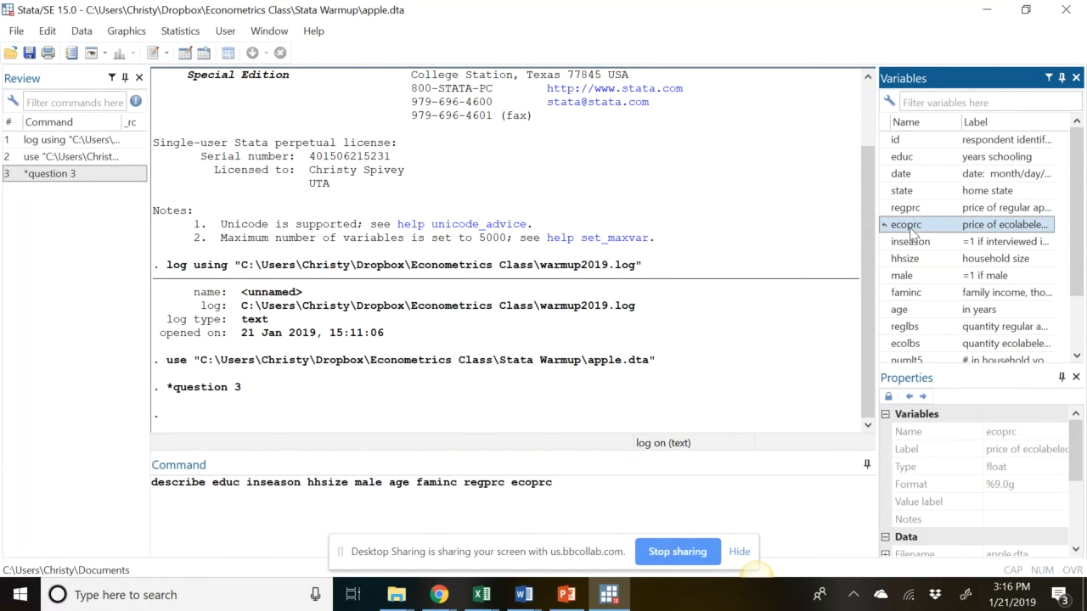
pyautogui.doubleClick(902, 330)
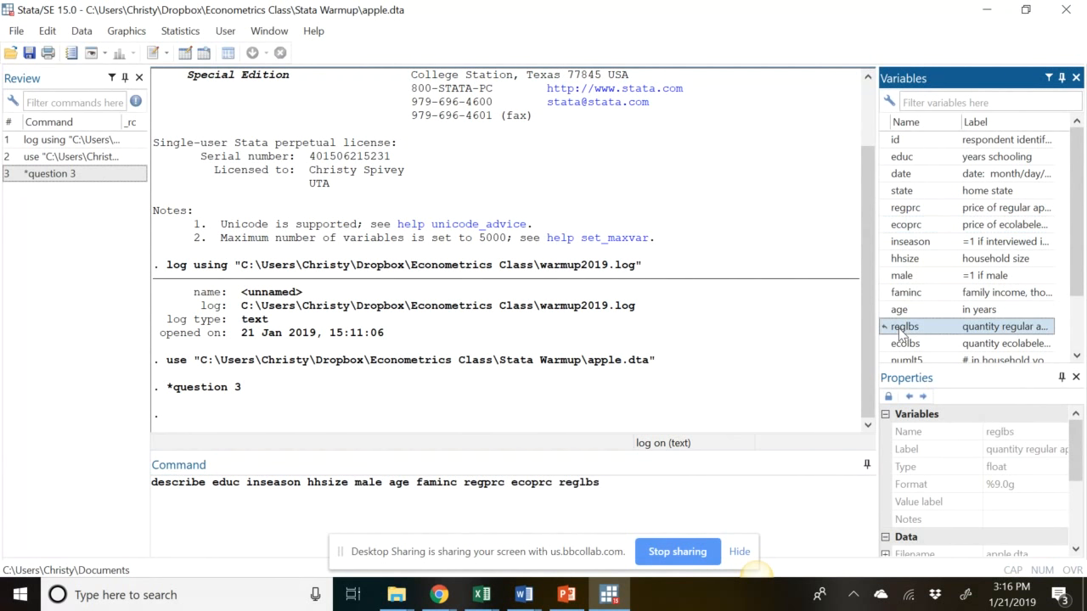
pyautogui.doubleClick(903, 344)
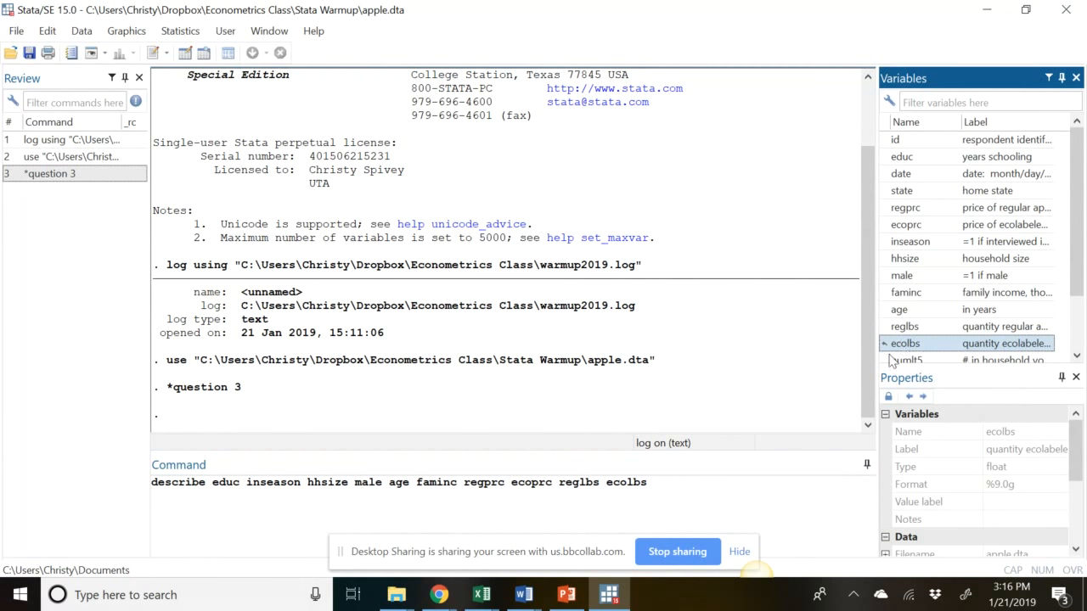
pyautogui.click(661, 494)
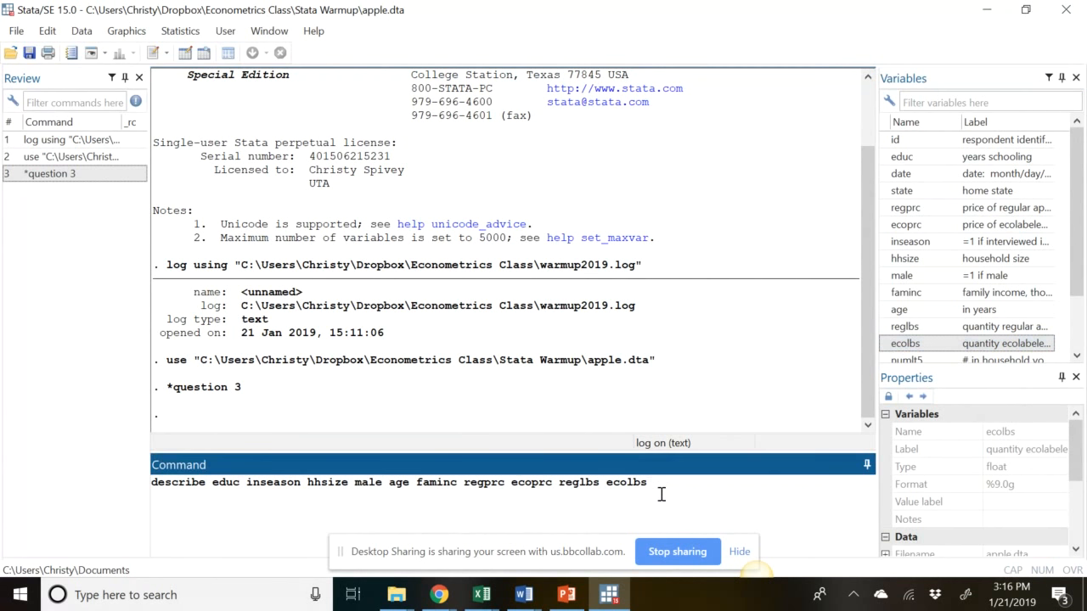
pyautogui.press('Return')
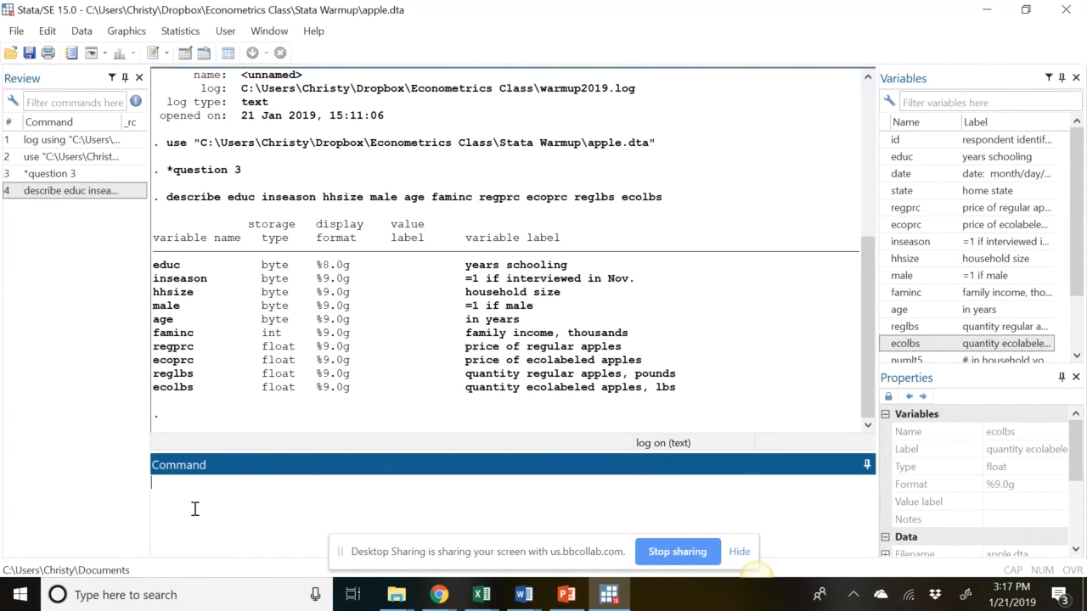
# - Log the comment "*question 4", run inspect on educ and male, and view the output for both variables
pyautogui.write('*question 4')
pyautogui.press('Return')
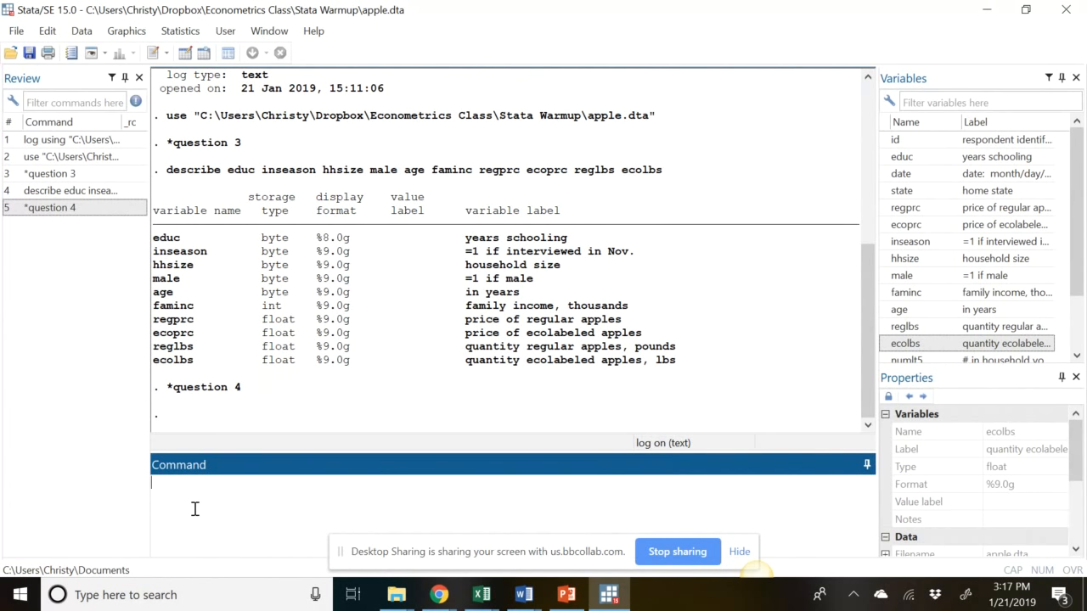
pyautogui.write('inspect educ male')
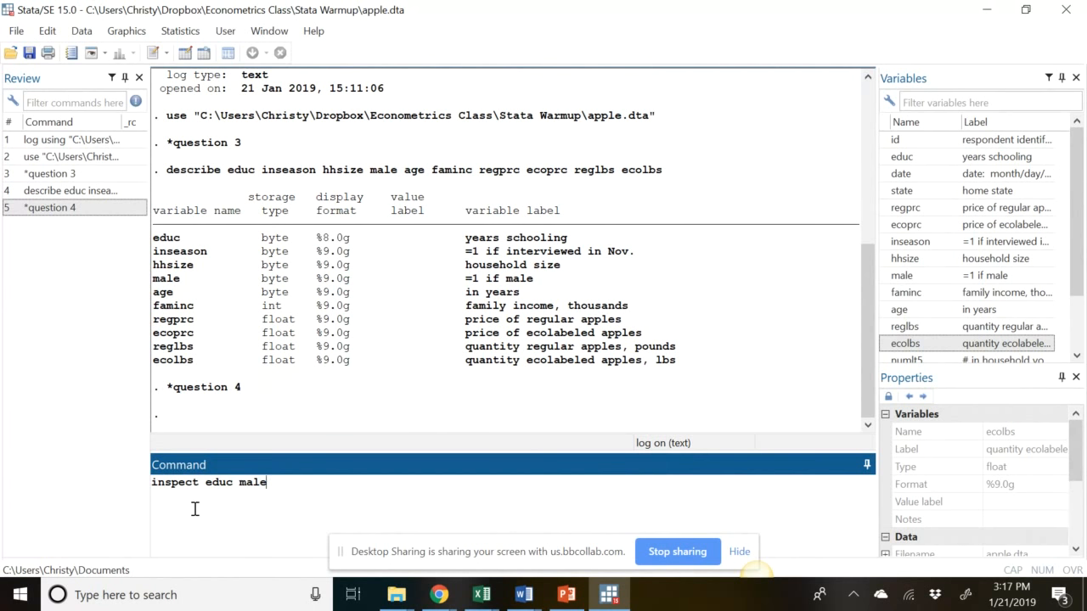
pyautogui.press('Return')
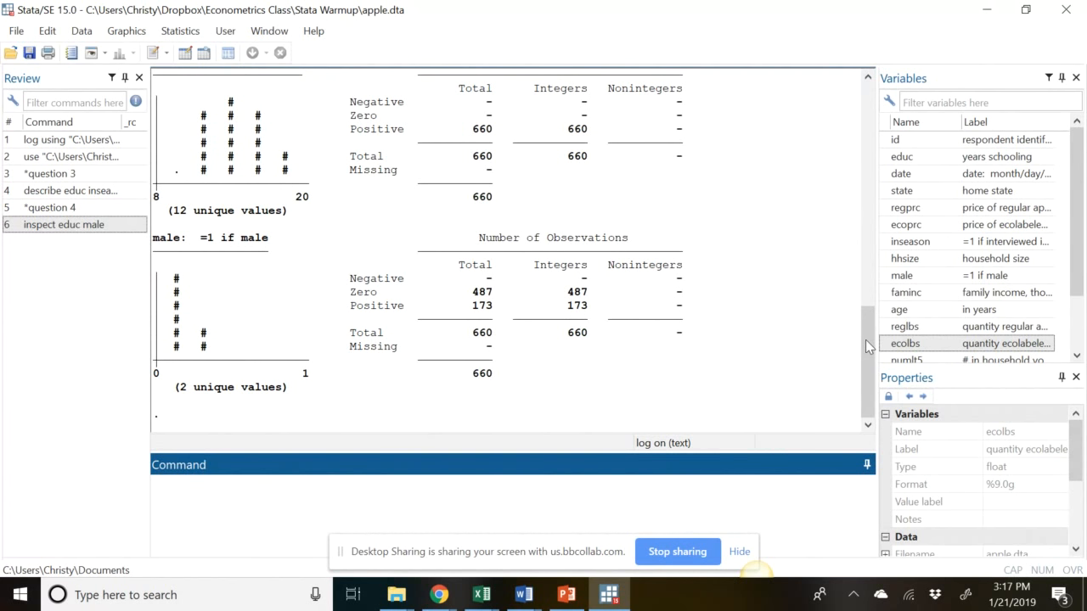
pyautogui.scroll(1, 867, 336)
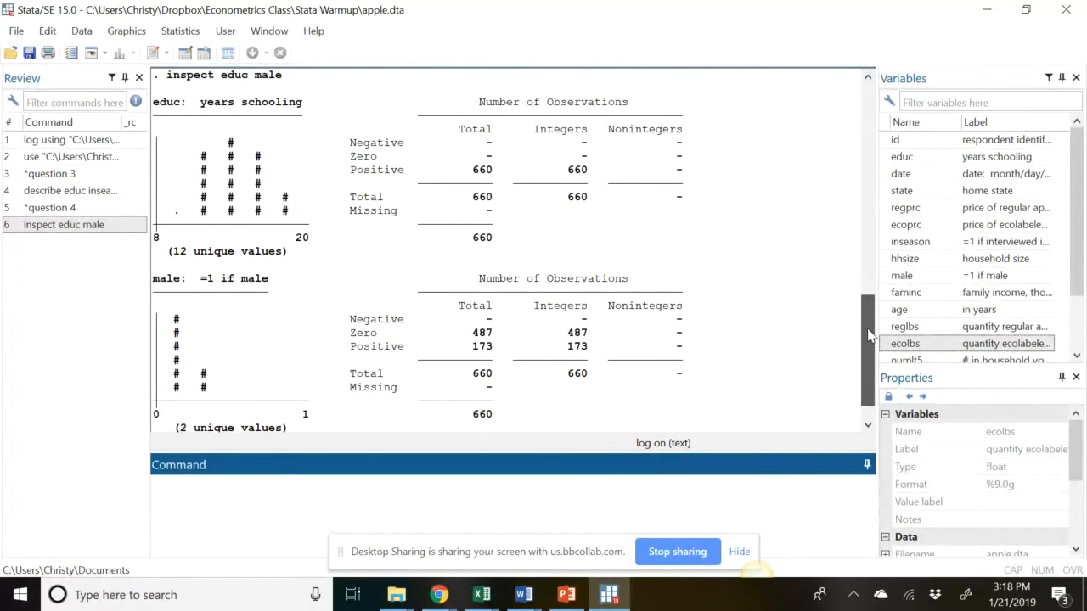
pyautogui.click(870, 335)
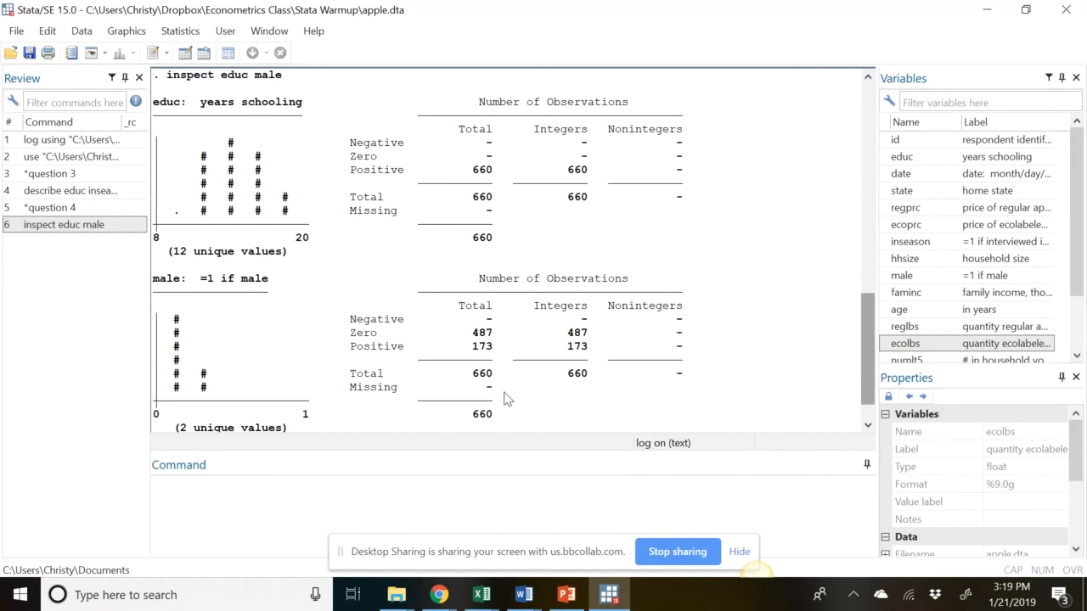
# - Add the comment line "*question 5" to the log
pyautogui.click(286, 515)
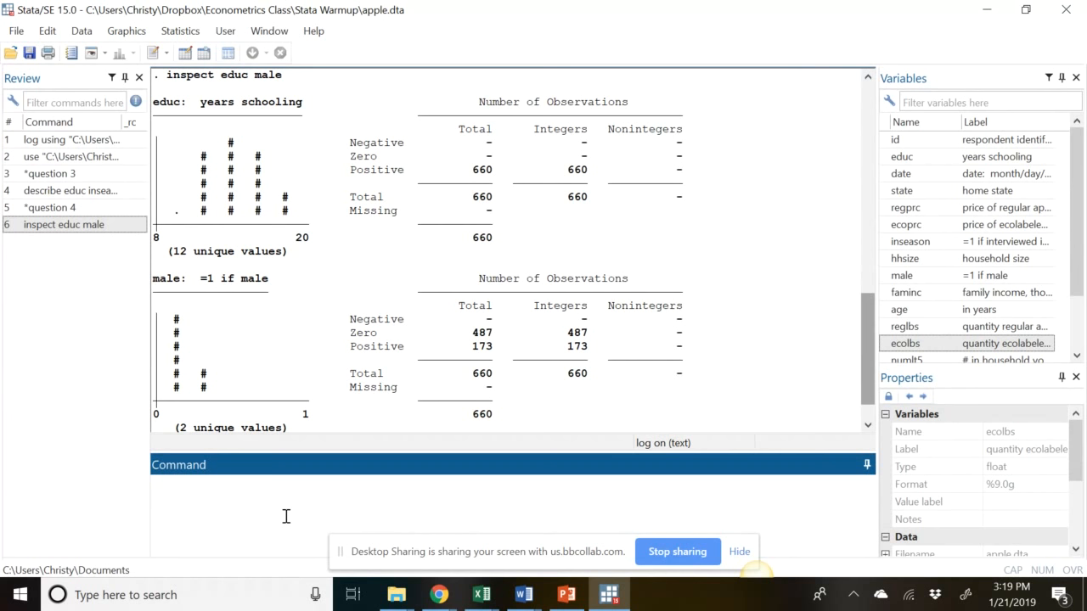
pyautogui.write('*question 5')
pyautogui.press('Return')
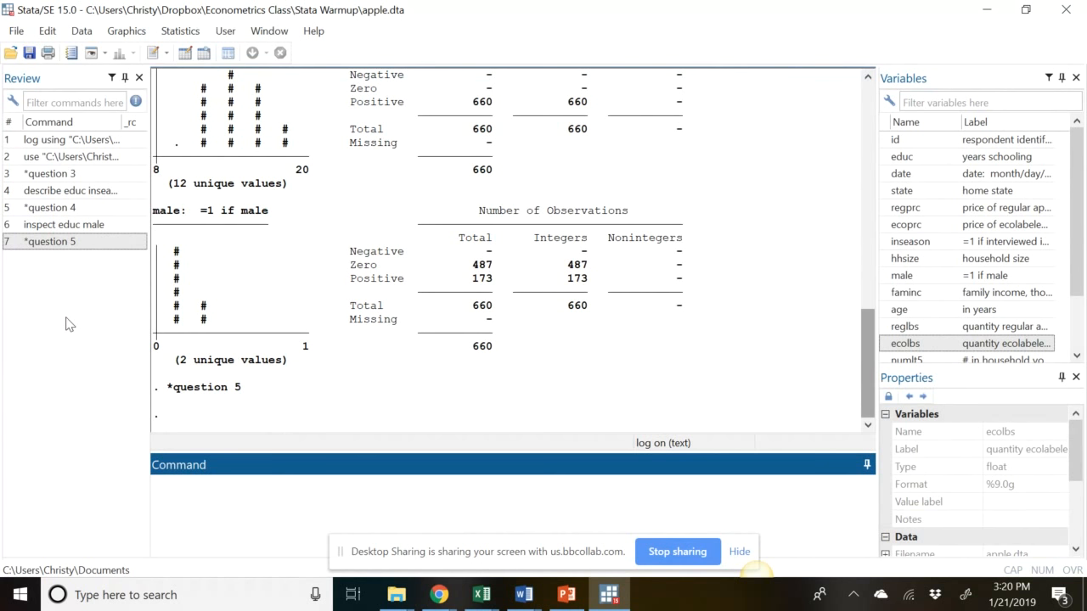
# - Reuse the earlier describe command with describe replaced by sum, and run it to summarize the same ten variables from educ to ecolbs
pyautogui.click(53, 194)
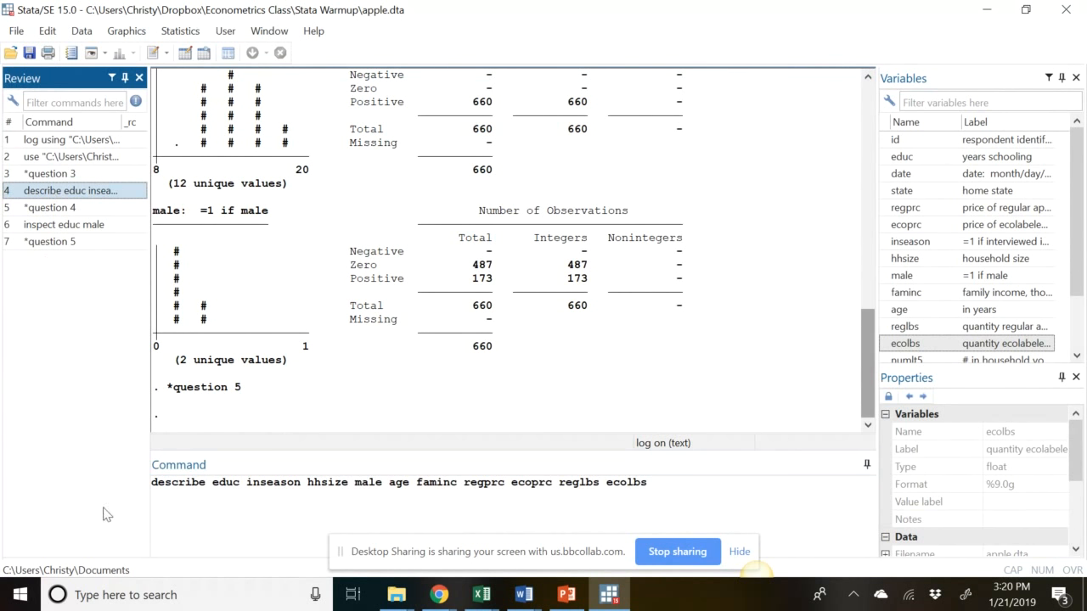
pyautogui.click(208, 482)
pyautogui.press('BackSpace')
pyautogui.press('BackSpace')
pyautogui.press('BackSpace')
pyautogui.press('BackSpace')
pyautogui.press('BackSpace')
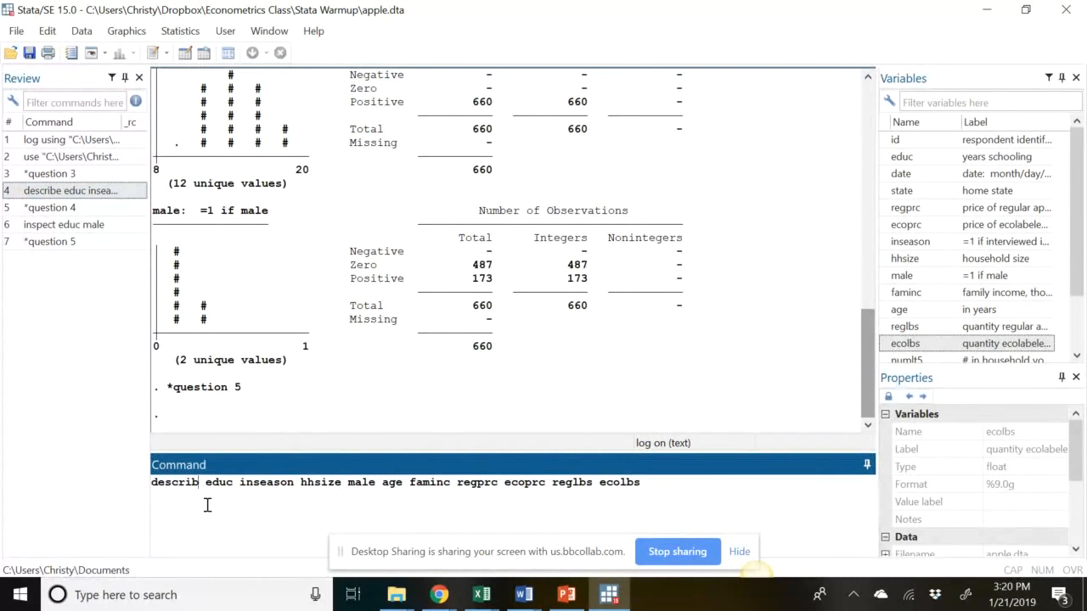
pyautogui.press('BackSpace')
pyautogui.press('BackSpace')
pyautogui.press('BackSpace')
pyautogui.write('su')
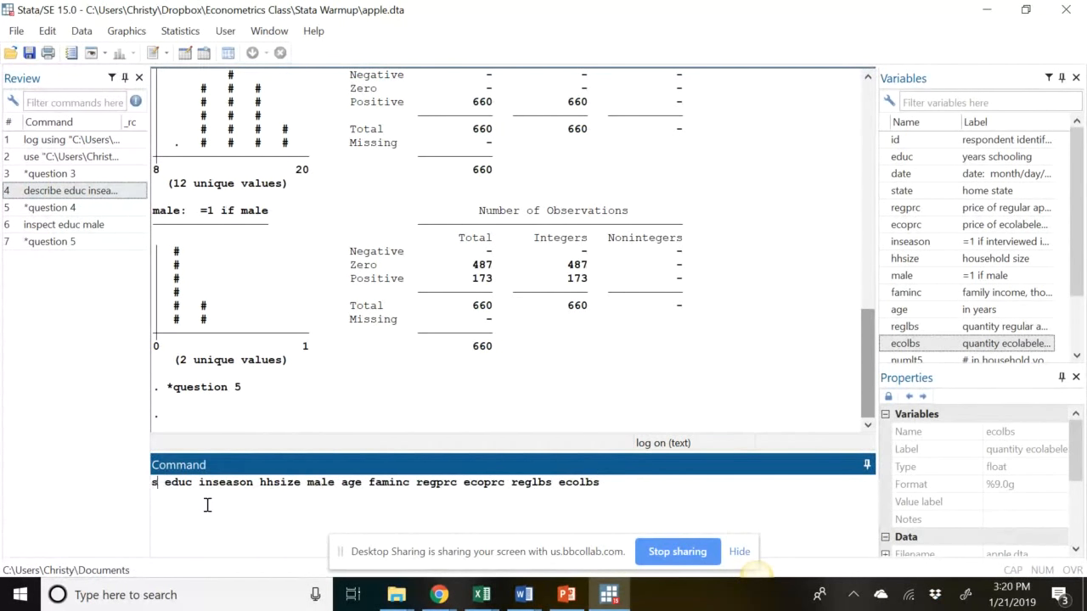
pyautogui.write('m')
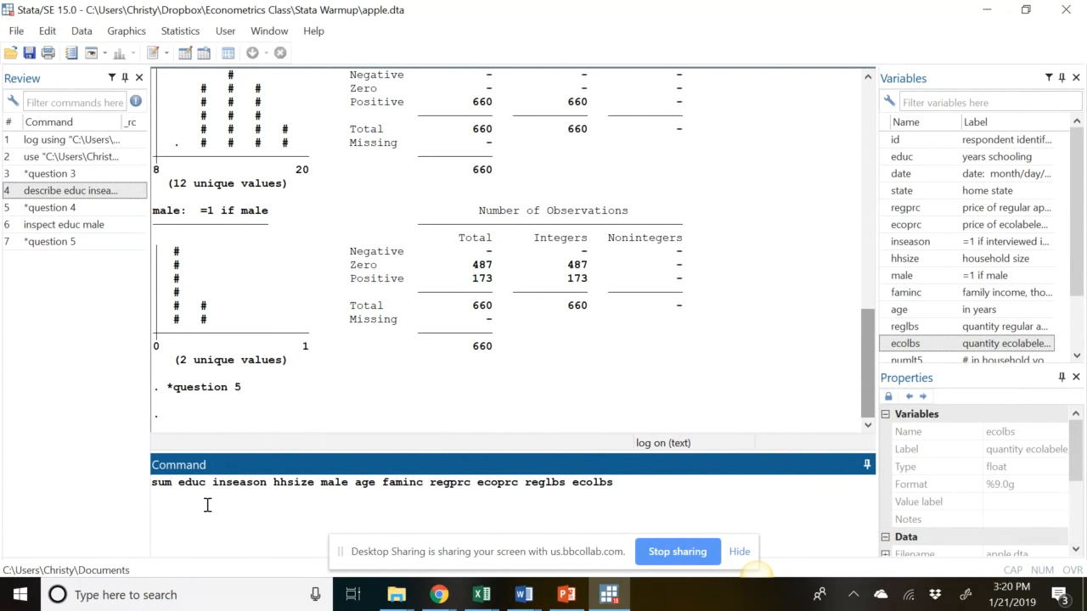
pyautogui.press('Return')
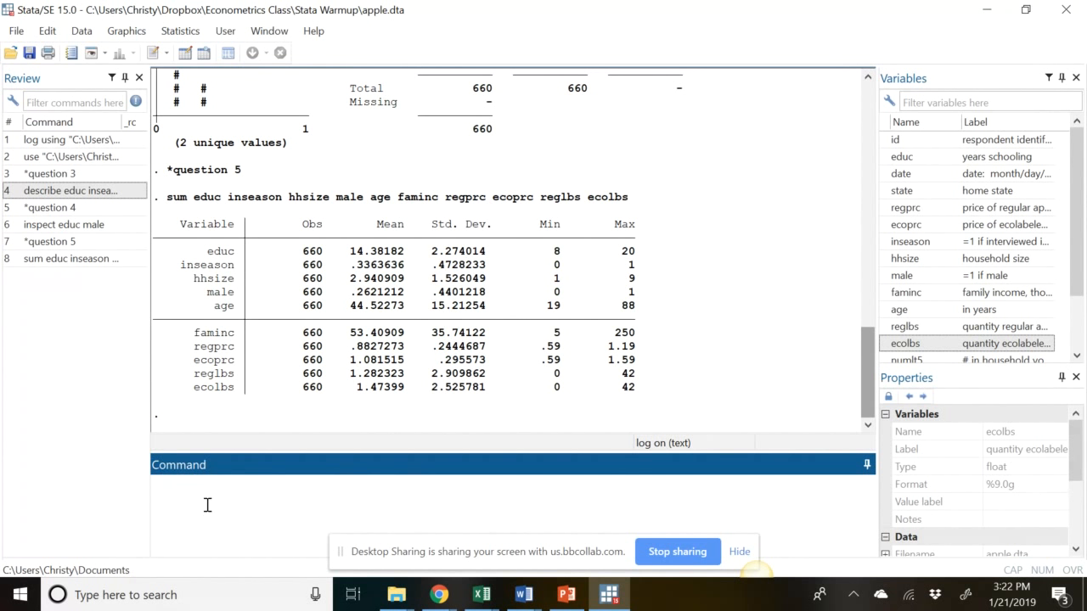
# - Log the comment "*question 6" and run a detailed summary of family income with "sum faminc, d"
pyautogui.write('*question 6')
pyautogui.press('Return')
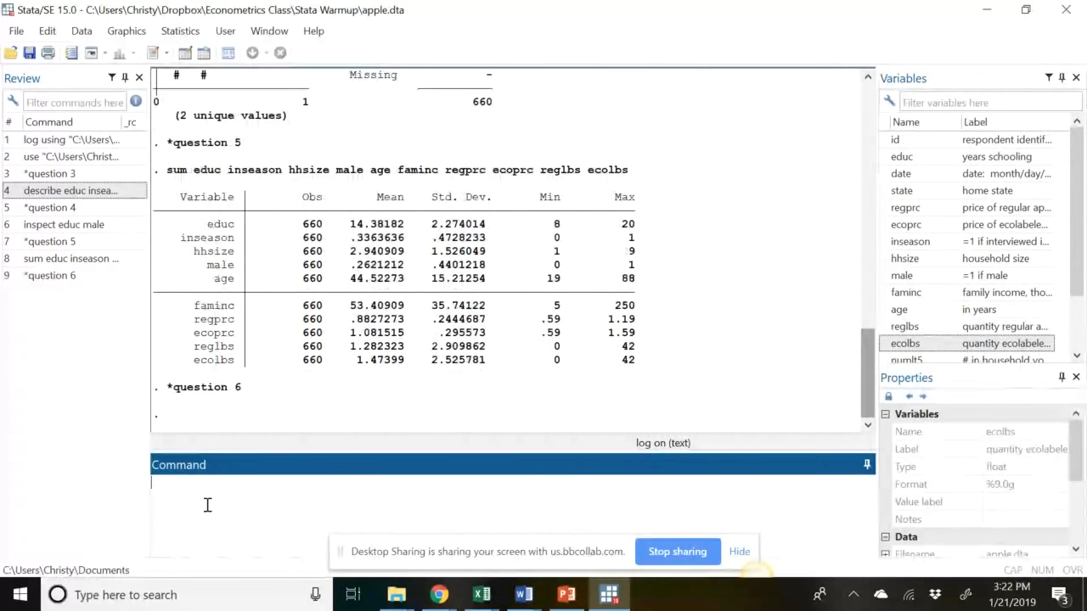
pyautogui.write('sum ')
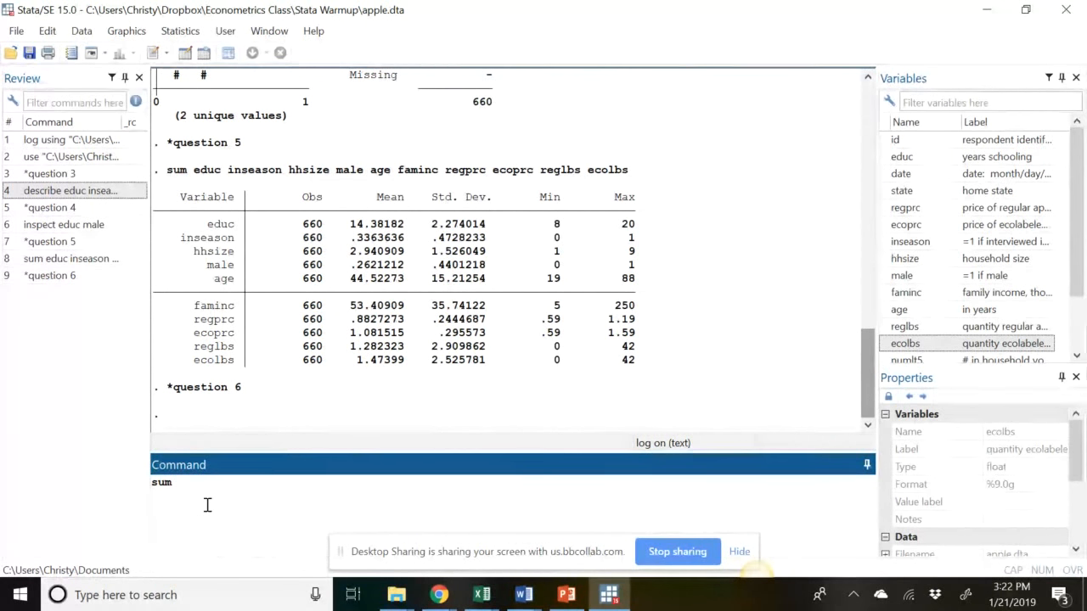
pyautogui.write('faminc, d')
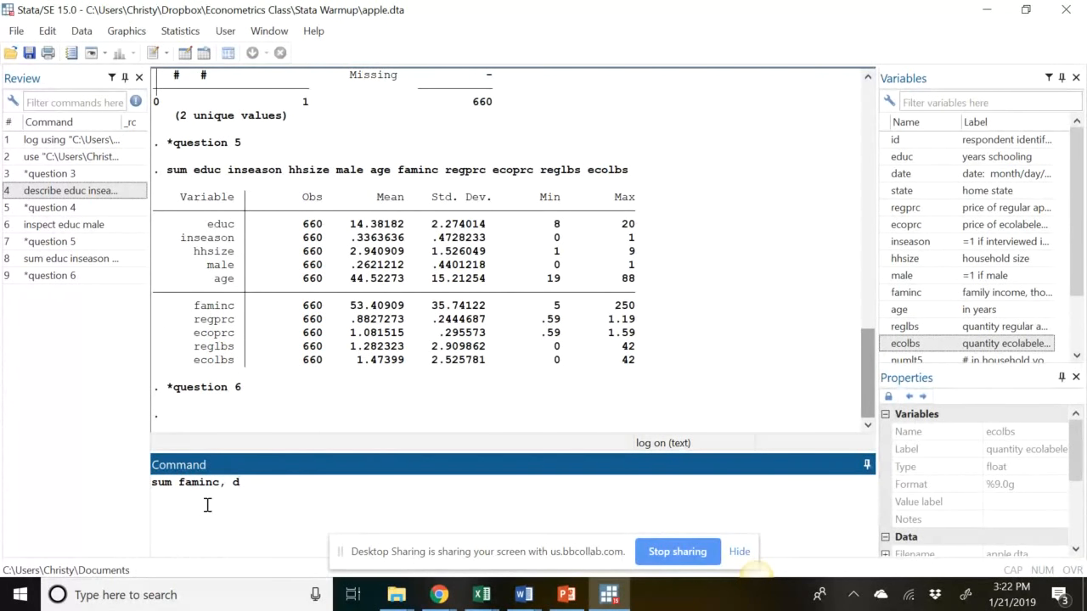
pyautogui.press('Return')
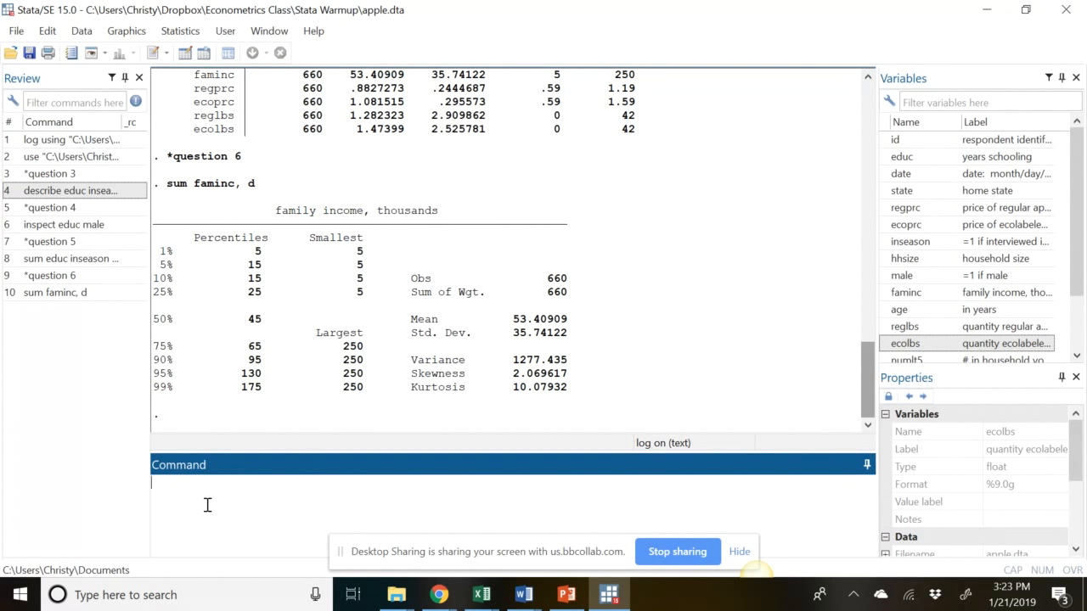
# - Log the comment "*question 7" and produce a frequency table of family income with "tabulate faminc"
pyautogui.write('*question 7')
pyautogui.press('Return')
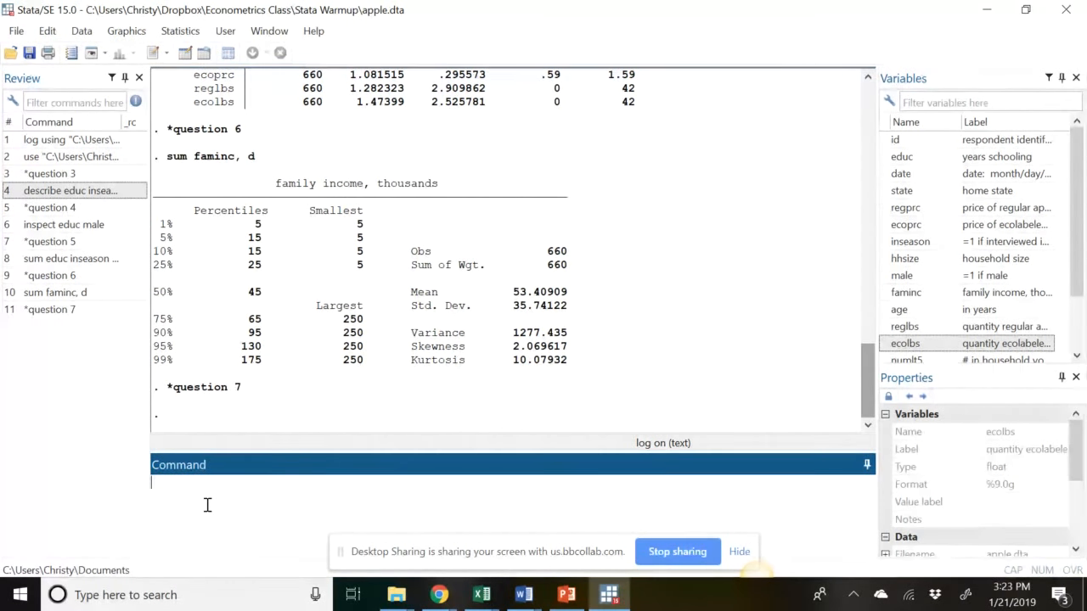
pyautogui.write('tabulate')
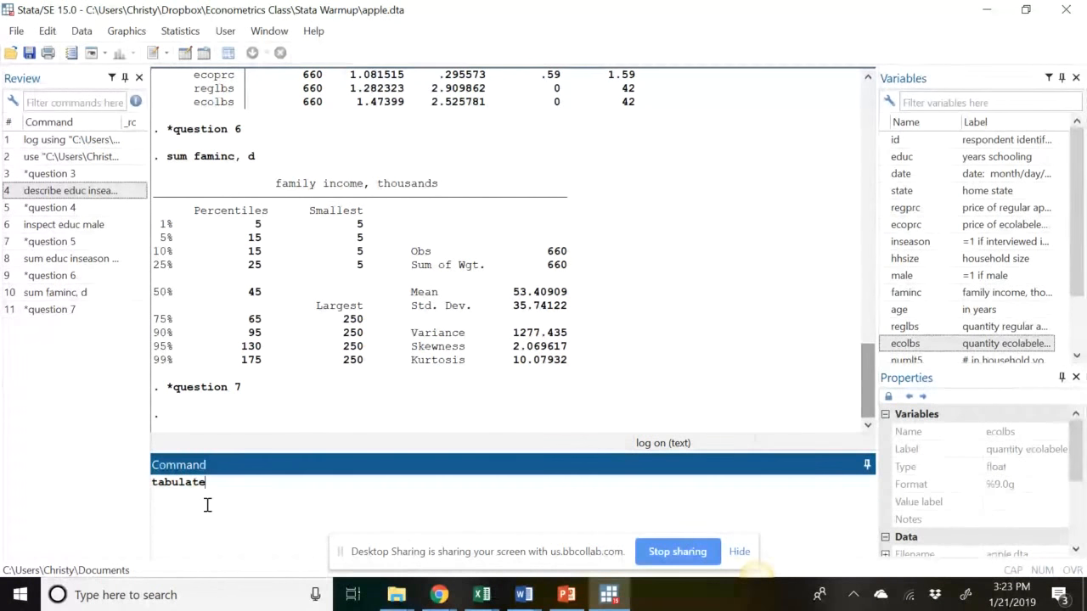
pyautogui.write('faminc')
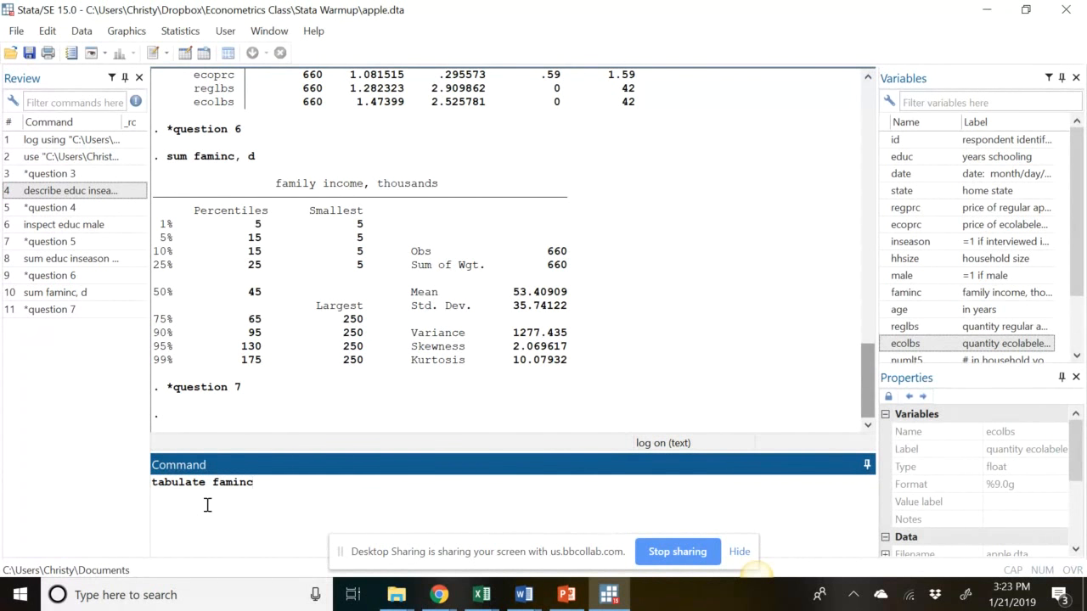
pyautogui.press('Return')
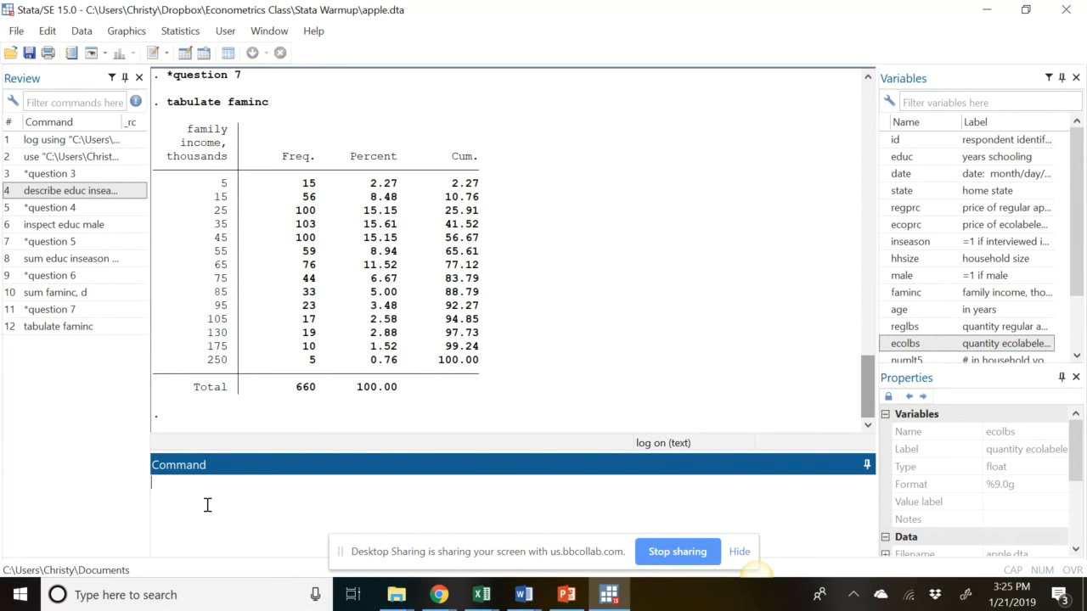
# - Log the comment "*question 8" and create the per capita income variable with "gen percapinc = faminc/hhsize"
pyautogui.write('*question 8')
pyautogui.press('Return')
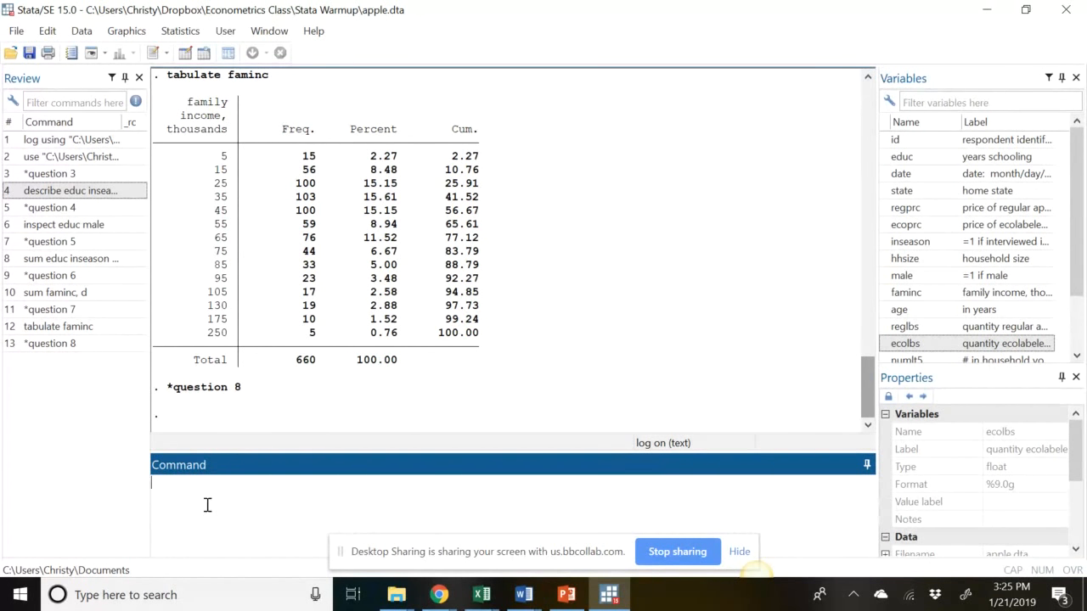
pyautogui.write('gen percapinc')
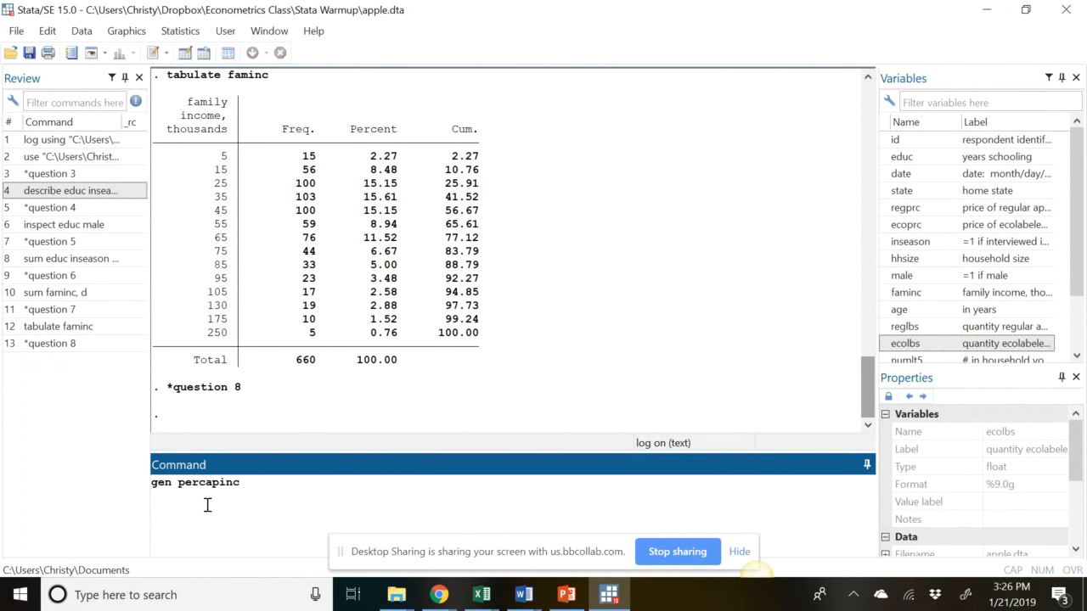
pyautogui.write(' =')
pyautogui.write('faminc/')
pyautogui.write('hhsize')
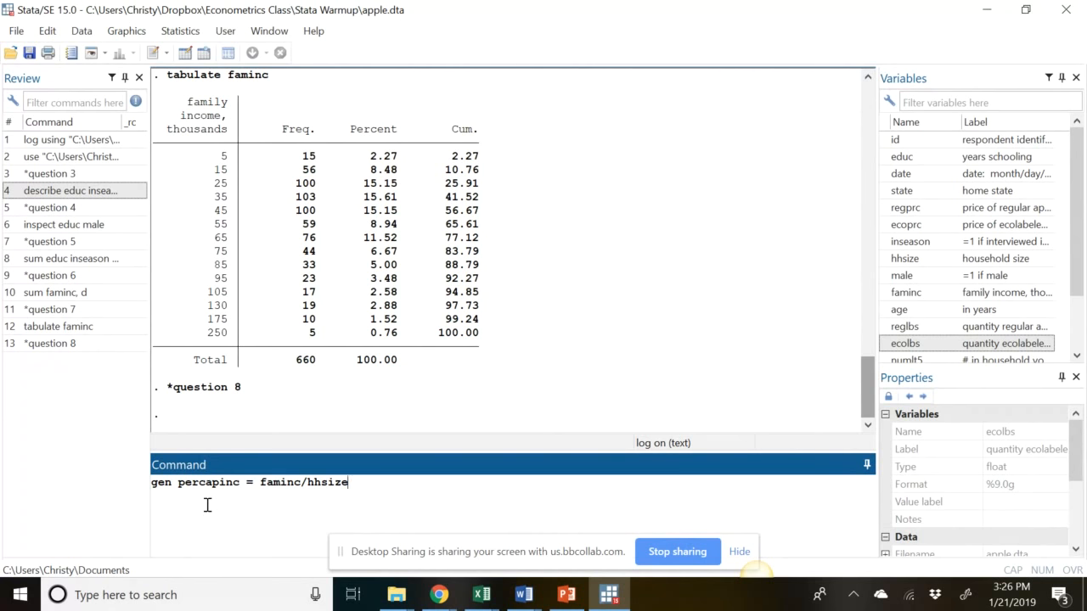
pyautogui.press('Return')
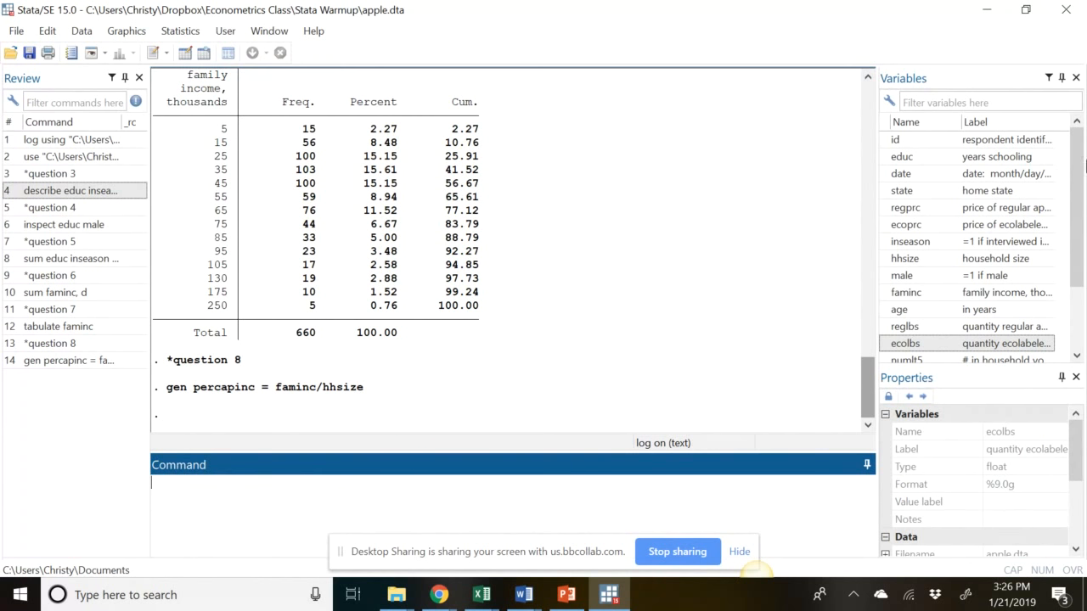
# - Check the variable list for percapinc and run "sum percapinc" to summarize it
pyautogui.moveTo(1081, 151); pyautogui.dragTo(1067, 243)
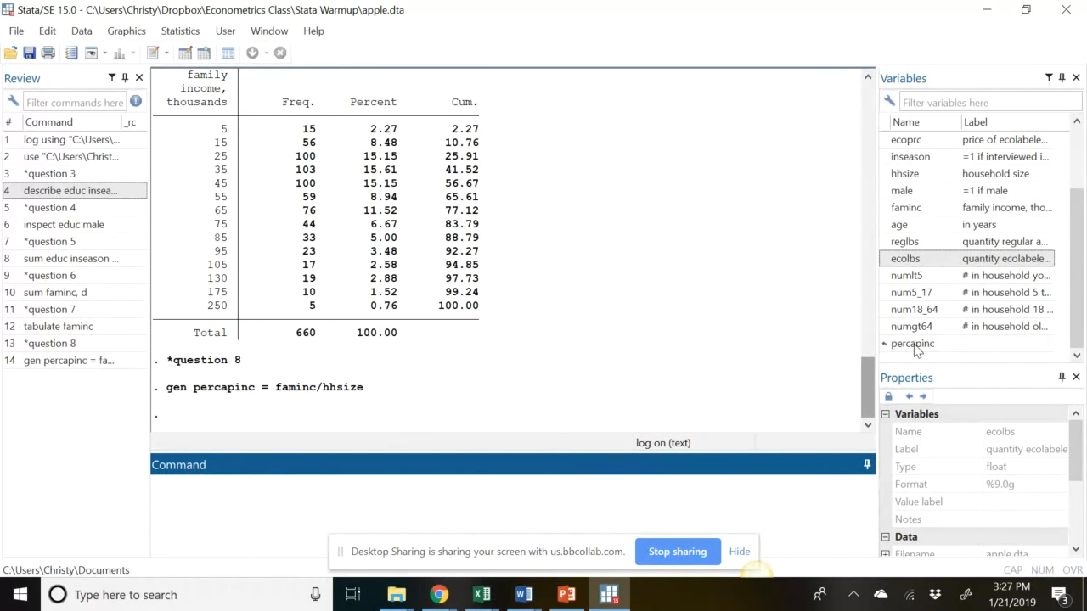
pyautogui.write('sum percapinc')
pyautogui.press('Return')
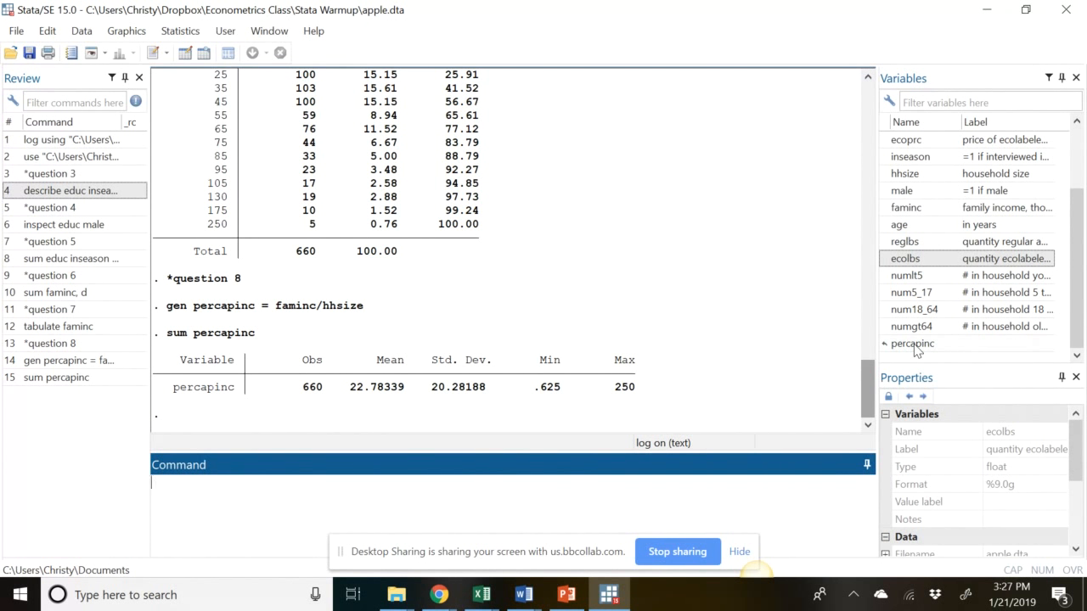
# - Log the comment "*question 9" and count the observations with family income above 50 using "count if faminc>50"
pyautogui.write('*question 9')
pyautogui.press('Return')
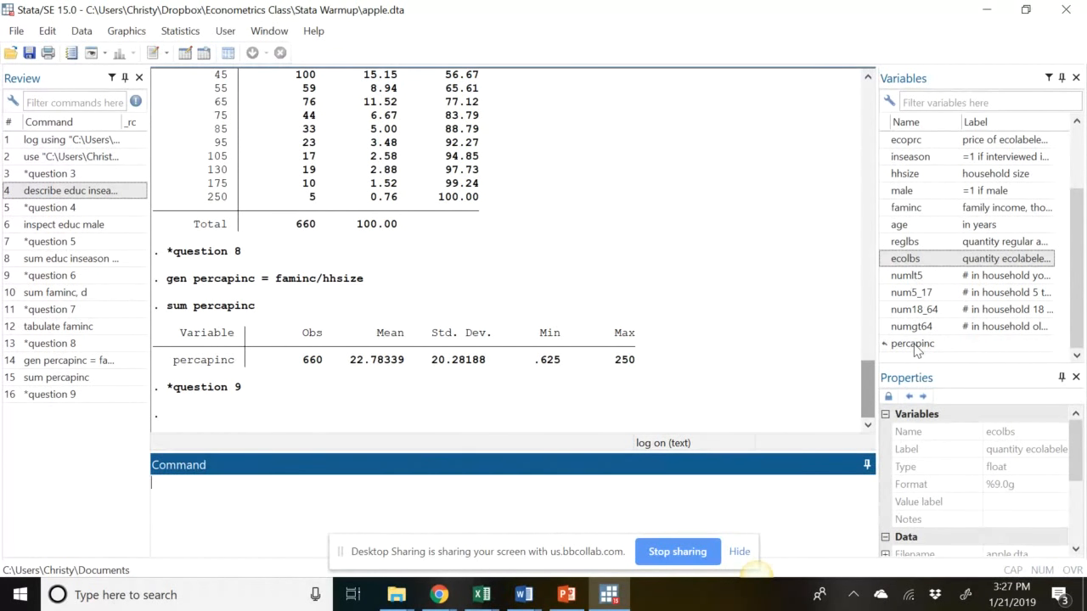
pyautogui.write('count')
pyautogui.write('if famic')
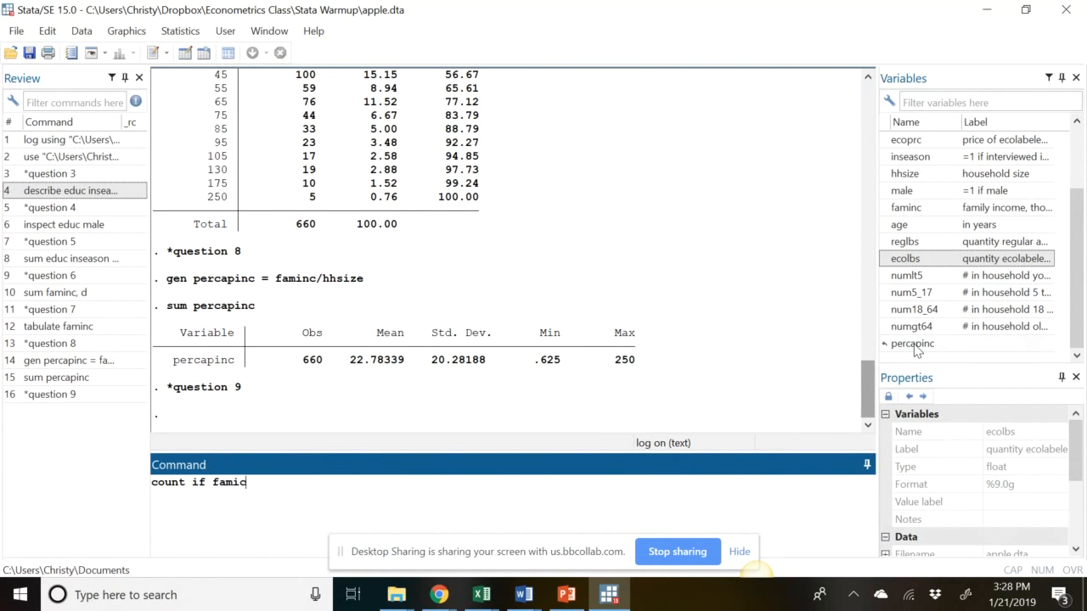
pyautogui.press('BackSpace')
pyautogui.write('nc>50')
pyautogui.press('Return')
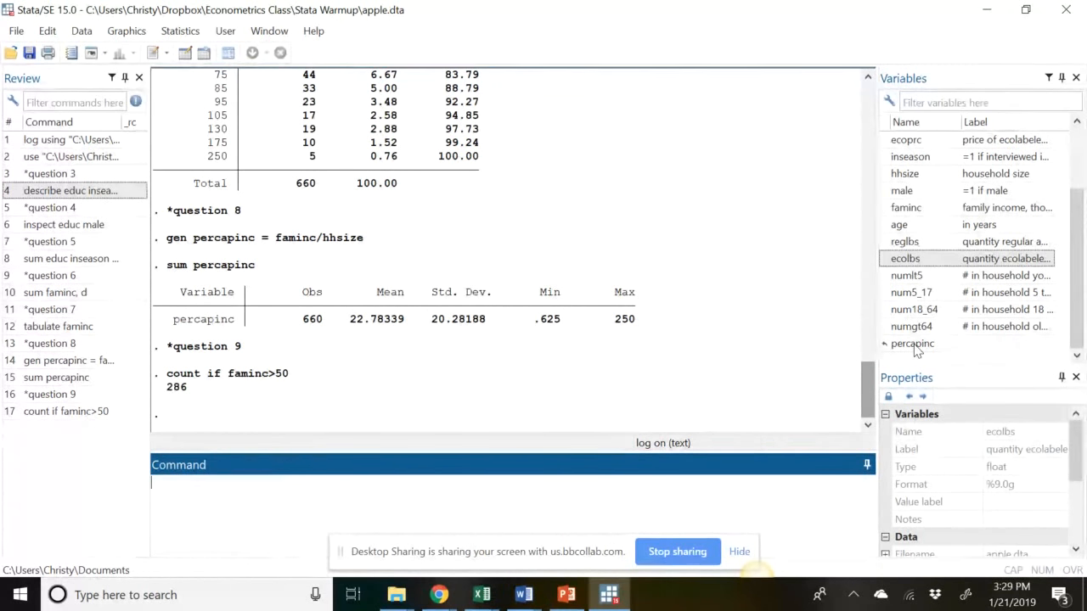
# - Summarize family income only for observations above 50 with "sum faminc if faminc>50"
pyautogui.write('sum faminc if famin')
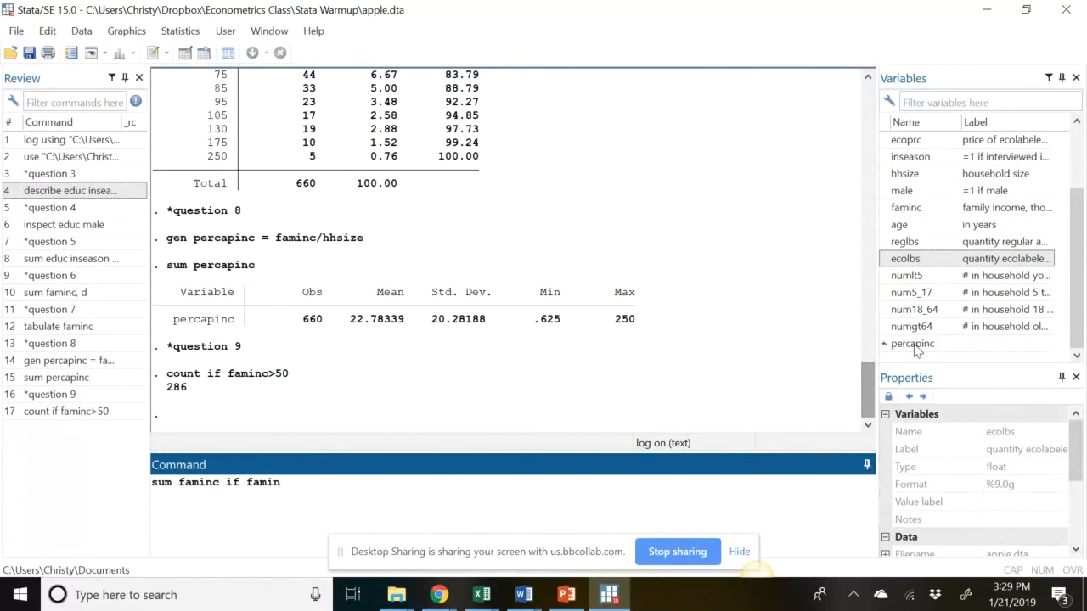
pyautogui.write('c>50')
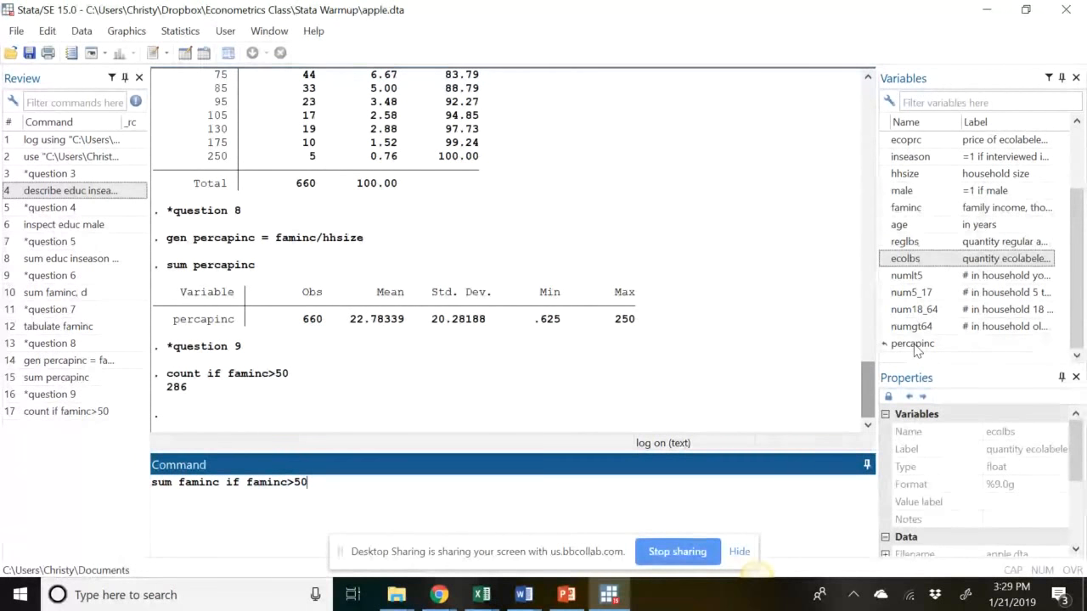
pyautogui.press('Return')
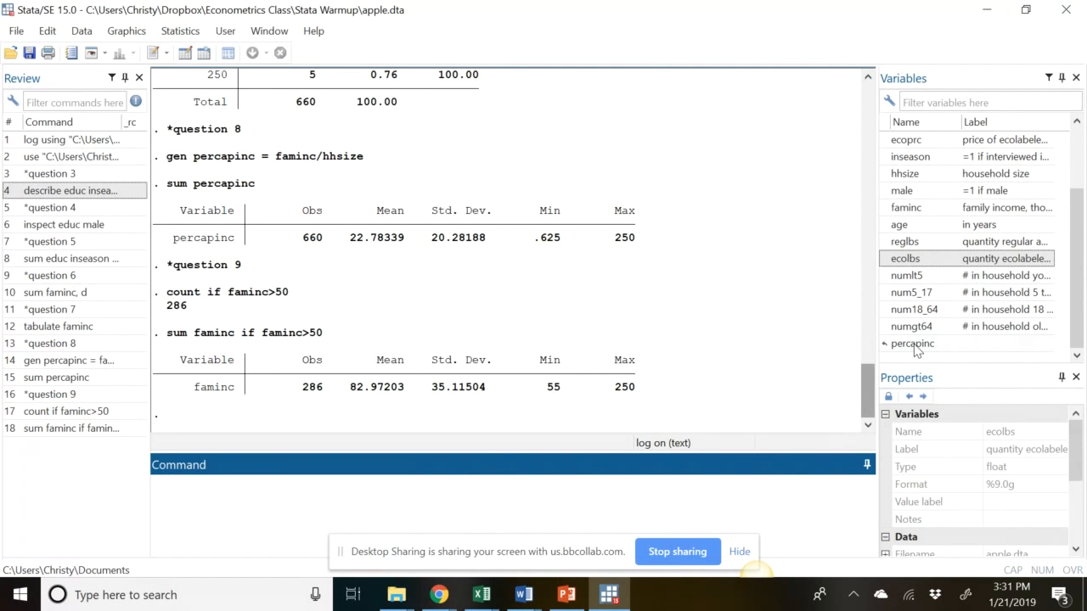
# - Log the comment "*question 10" and plot family income against years of schooling with "scatter faminc educ"
pyautogui.write('*question 10')
pyautogui.press('Return')
pyautogui.write('scat')
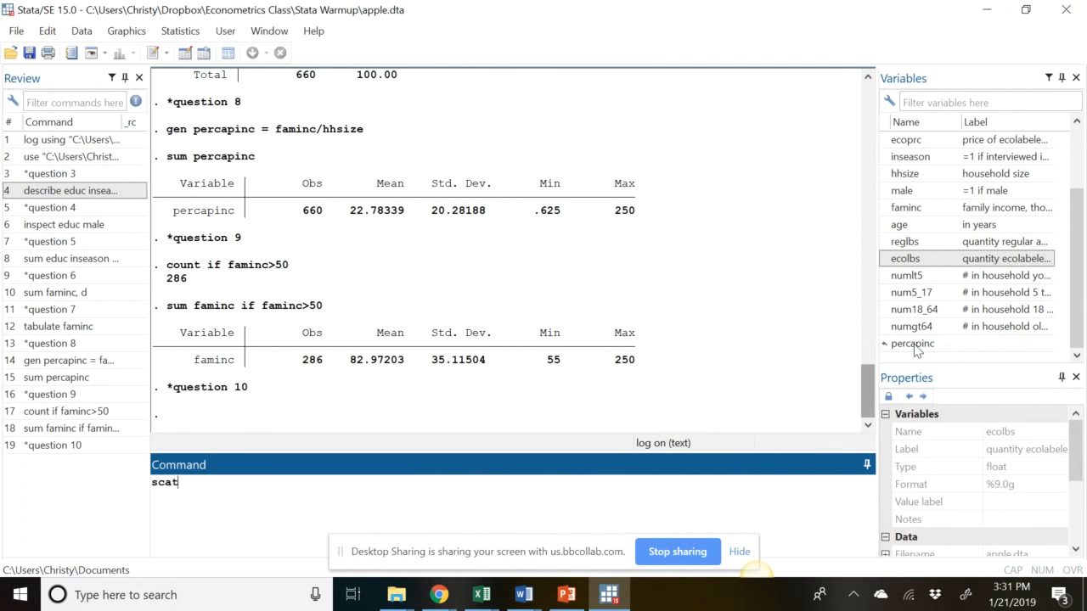
pyautogui.write('ter')
pyautogui.write('faminc educ')
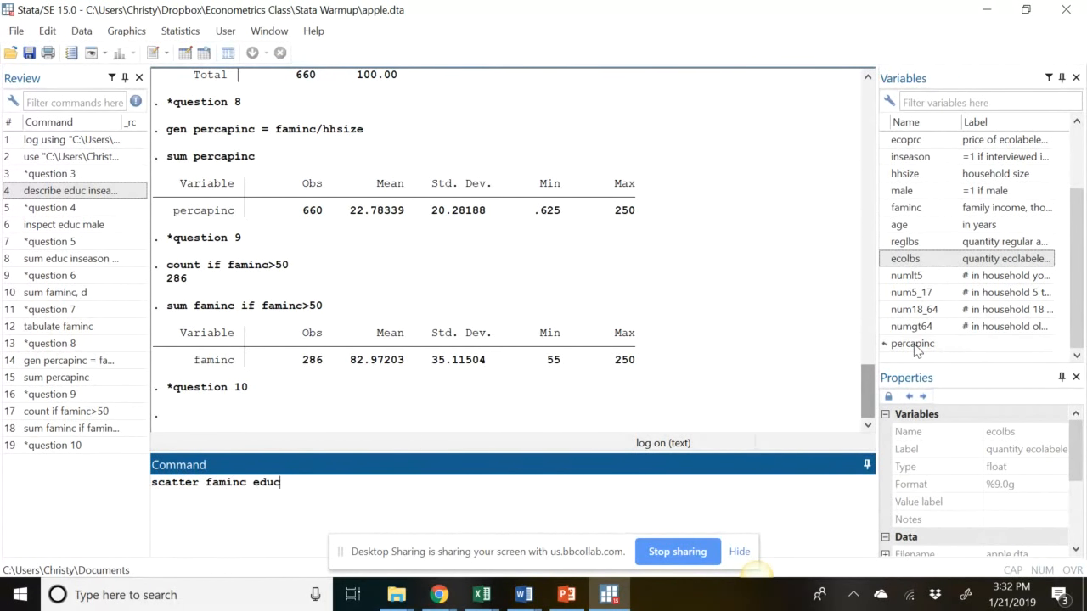
pyautogui.press('Return')
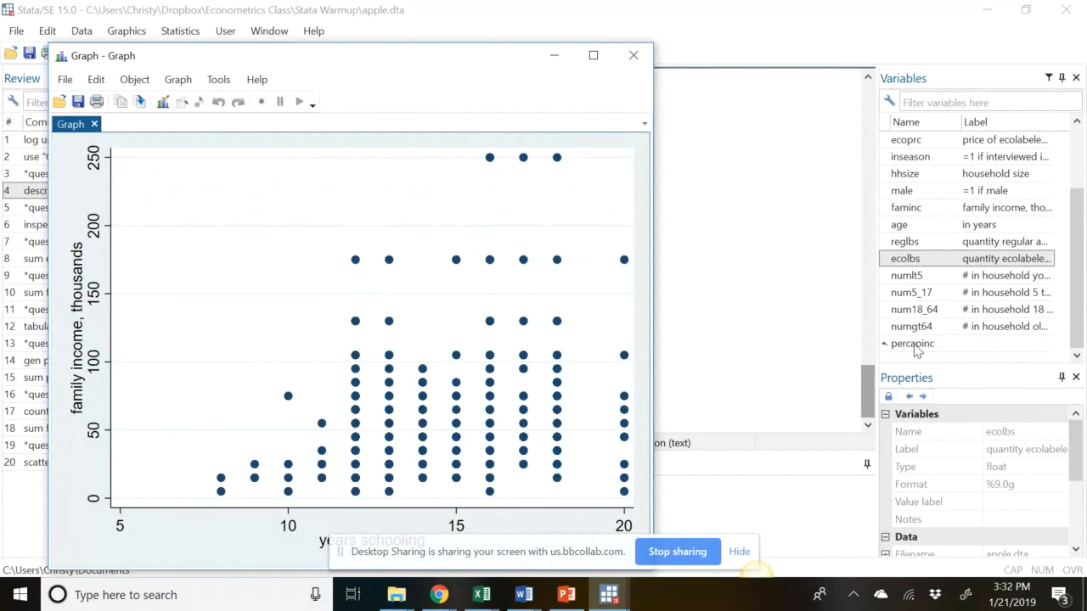
pyautogui.click(66, 83)
pyautogui.click(96, 161)
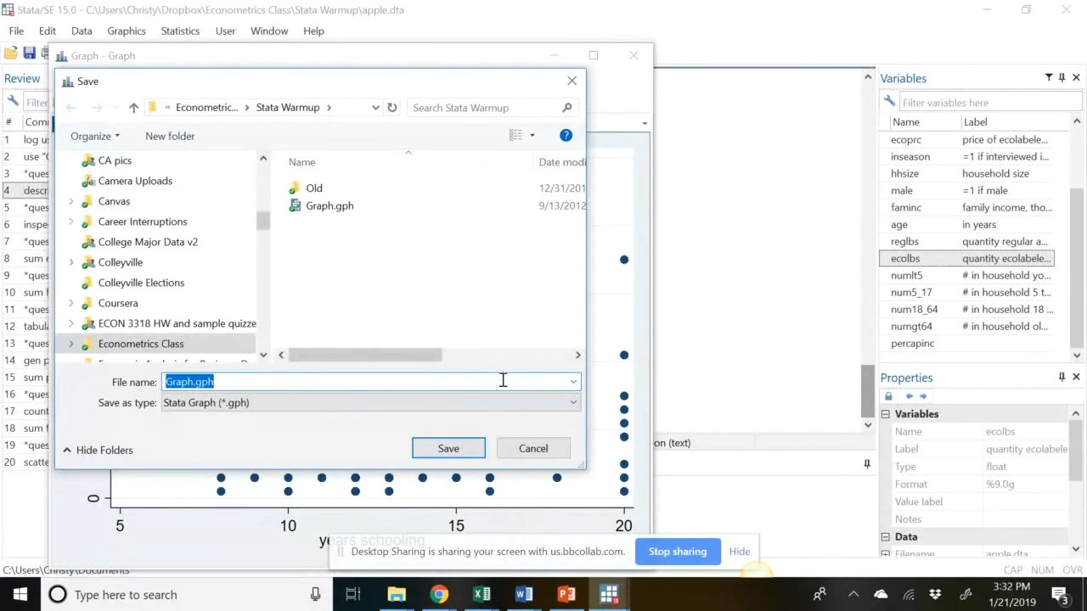
pyautogui.click(533, 448)
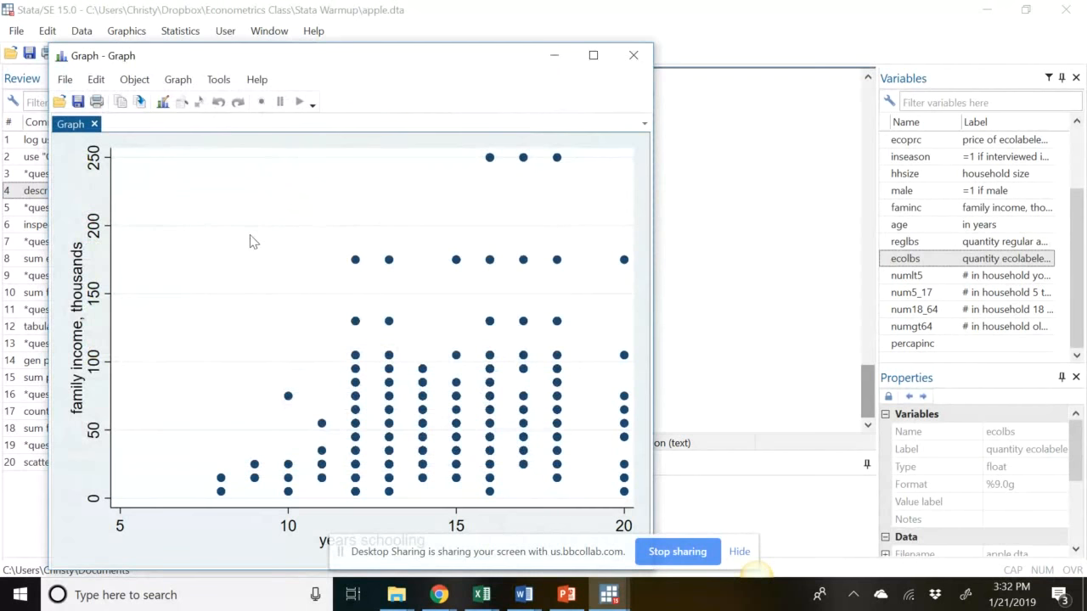
pyautogui.rightClick(250, 240)
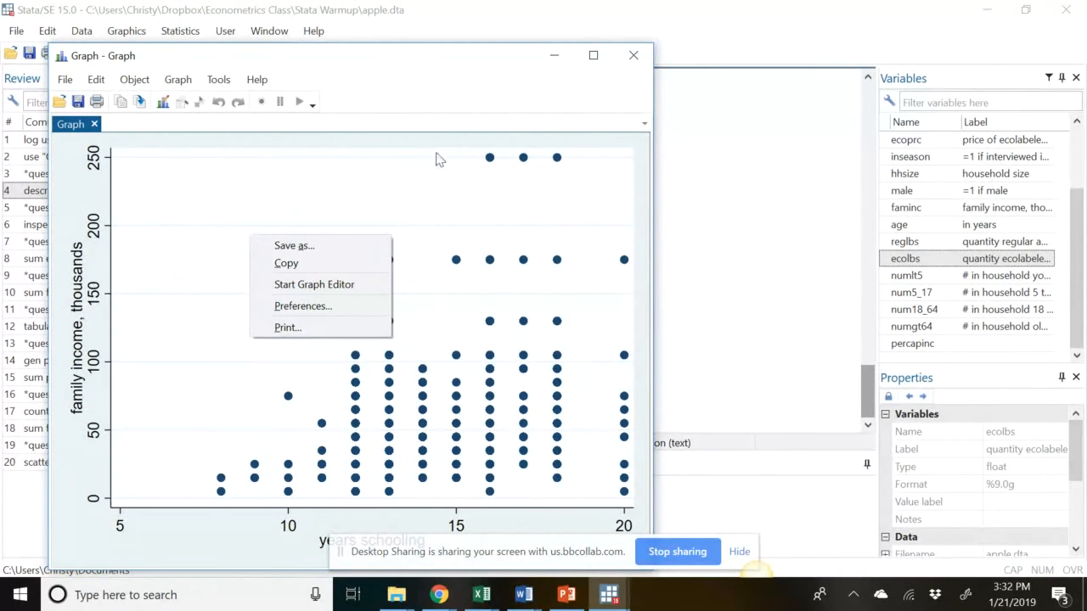
pyautogui.click(407, 200)
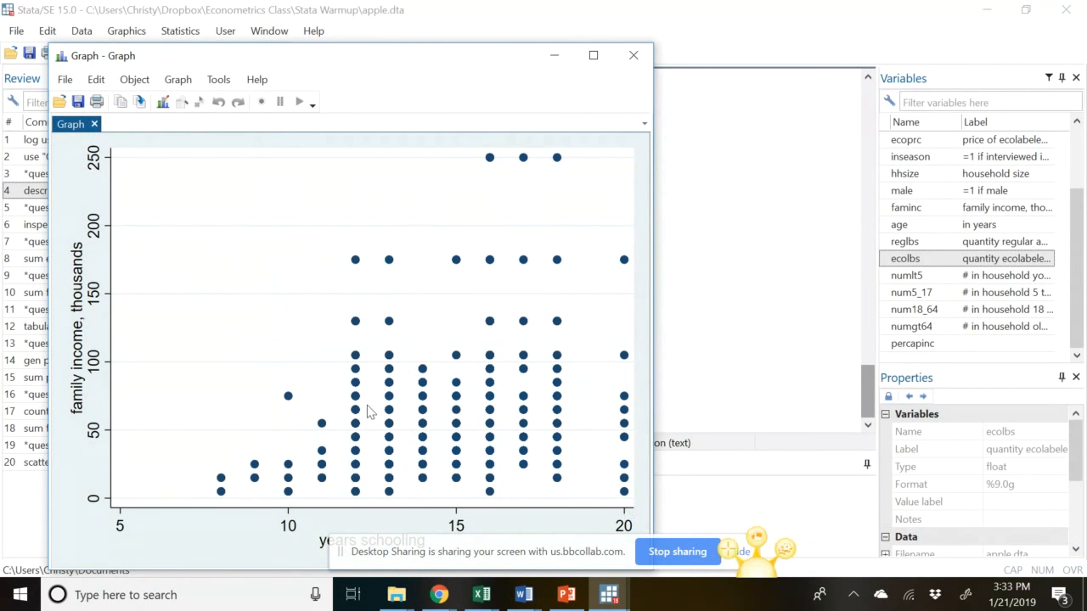
# - Copy the scatter plot, switch to Word and paste it into a new blank document
pyautogui.rightClick(222, 255)
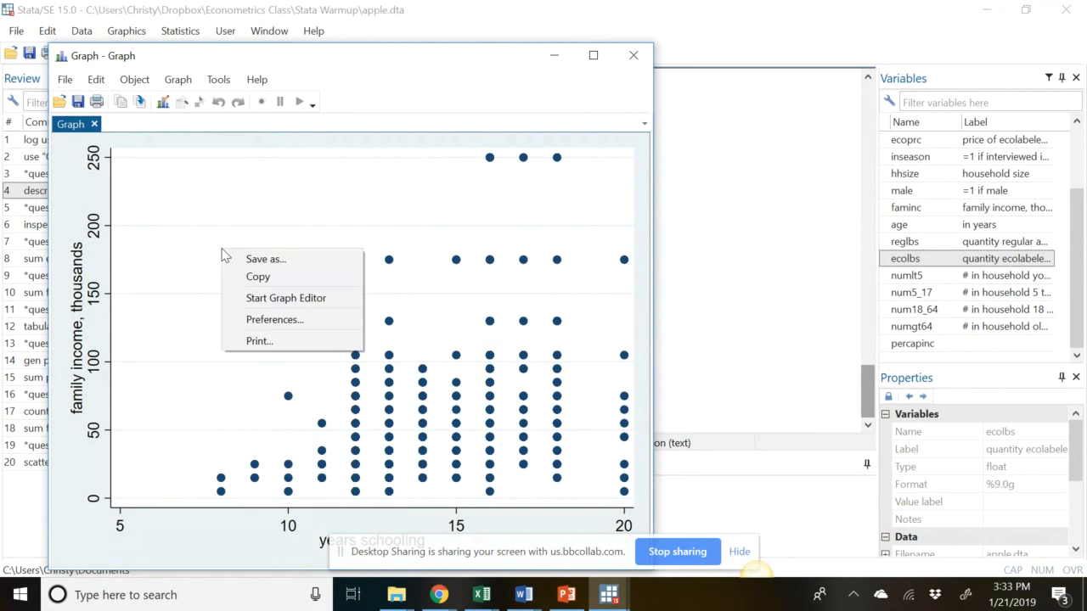
pyautogui.click(254, 276)
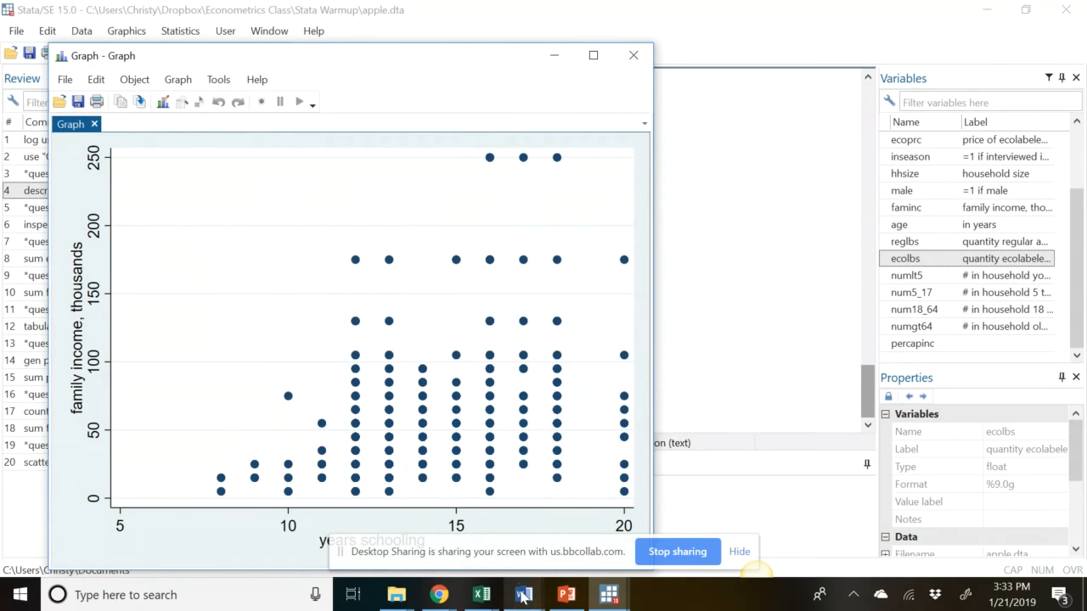
pyautogui.click(522, 596)
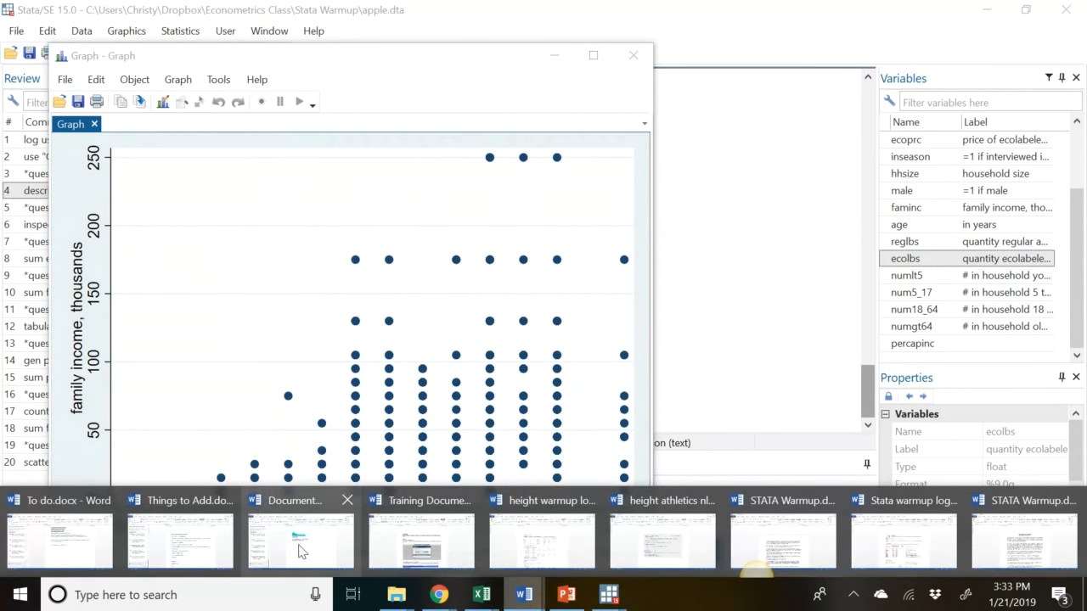
pyautogui.click(299, 552)
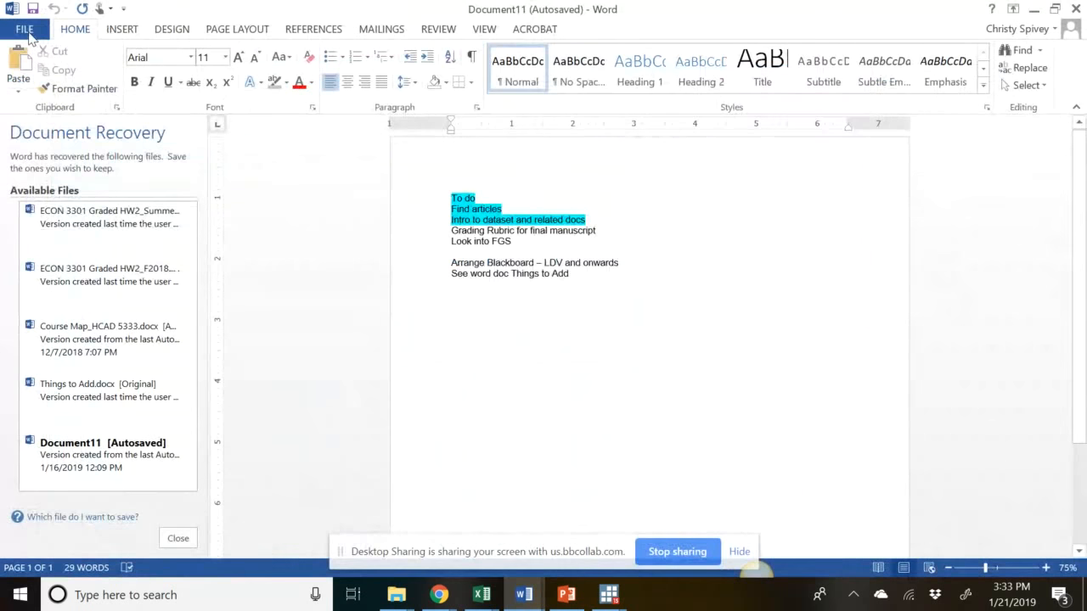
pyautogui.click(23, 38)
pyautogui.click(25, 92)
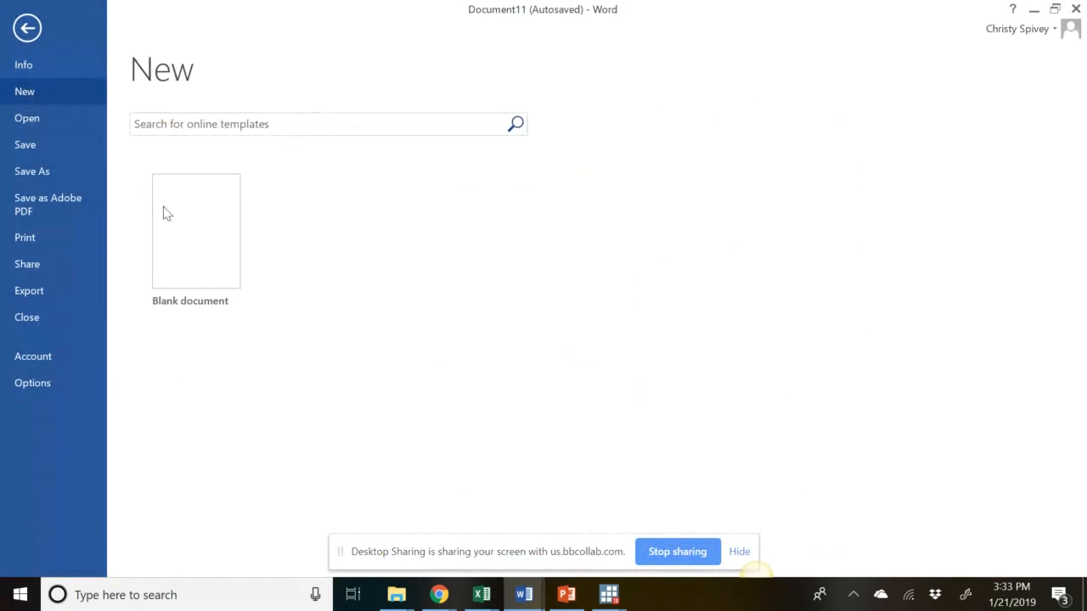
pyautogui.click(200, 236)
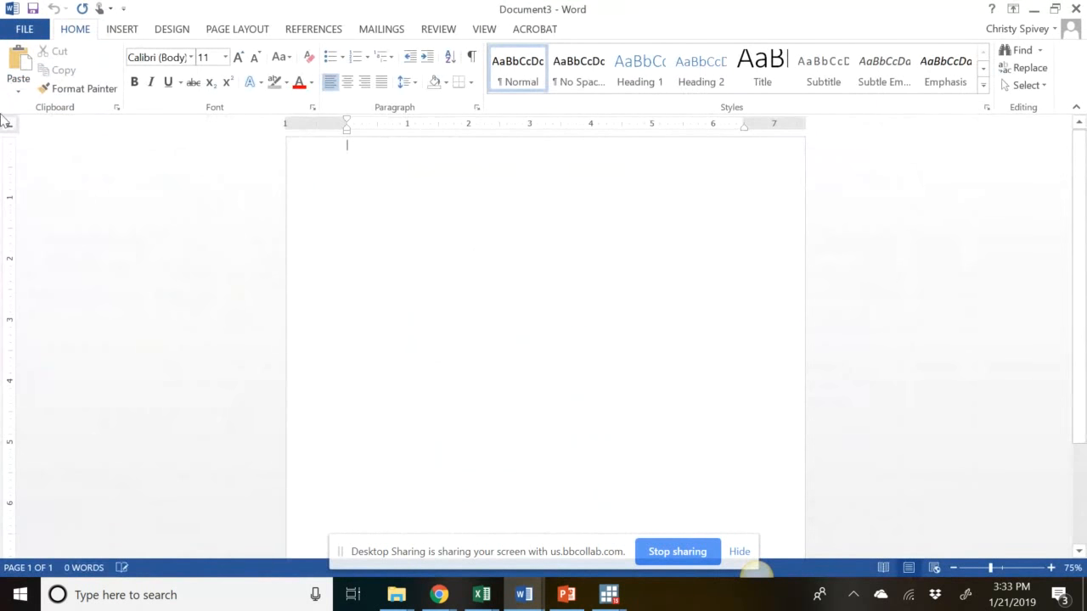
pyautogui.click(19, 62)
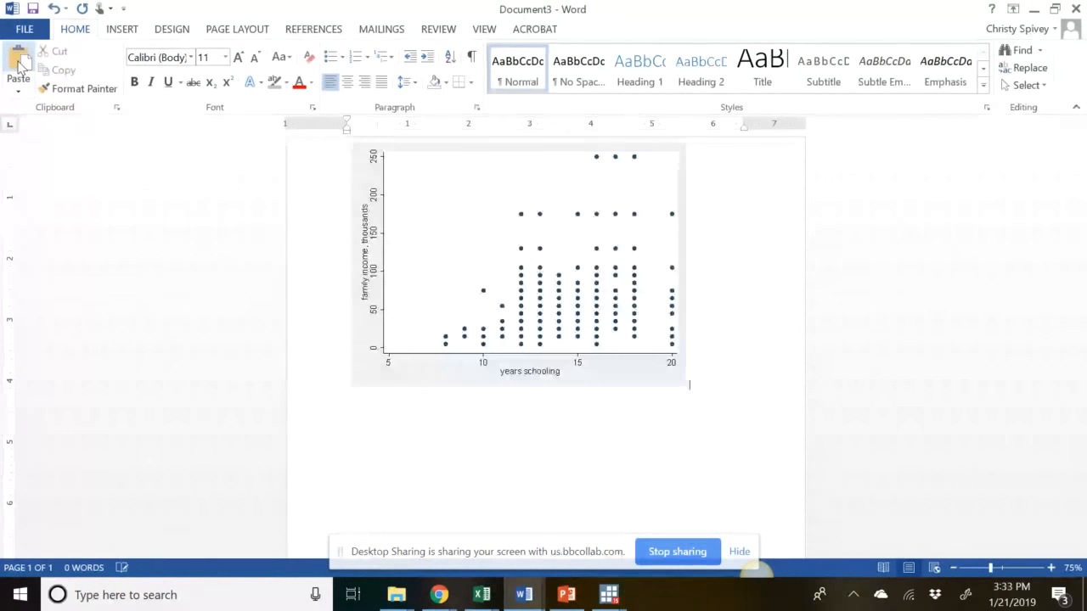
pyautogui.click(473, 260)
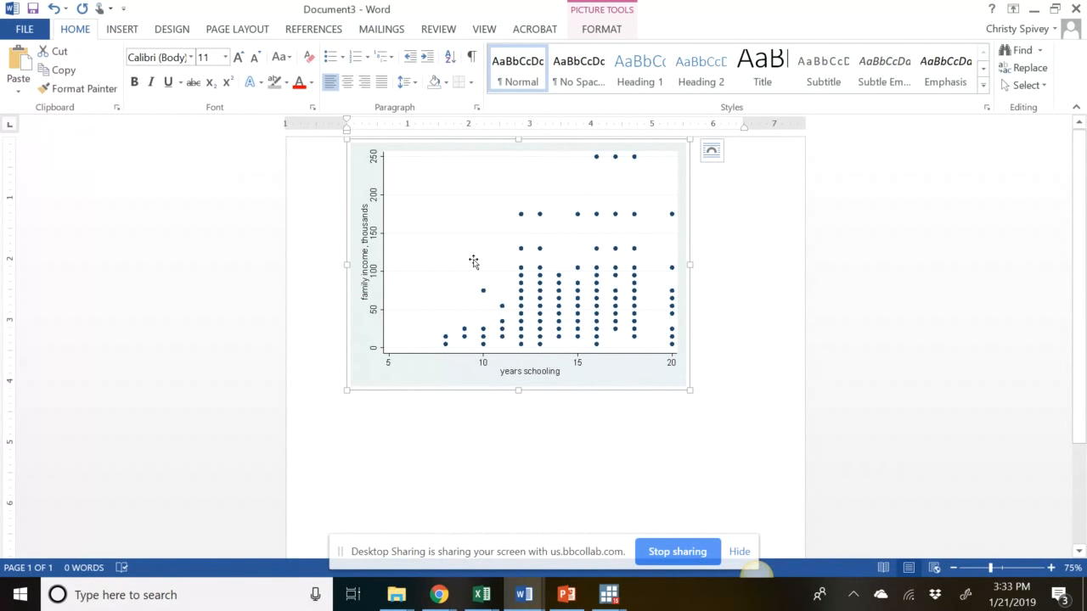
pyautogui.rightClick(473, 260)
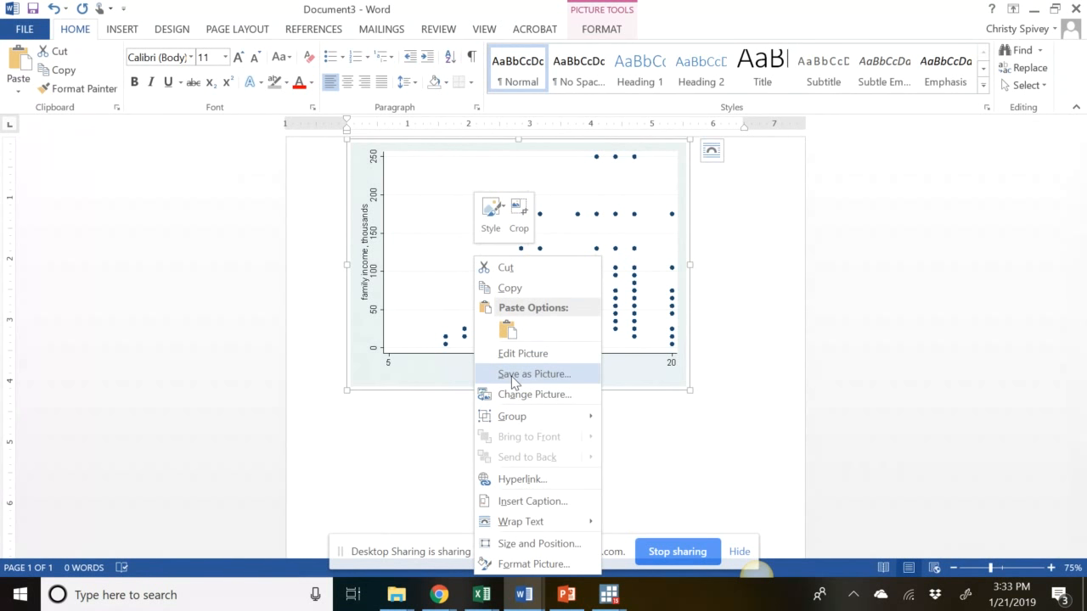
pyautogui.click(376, 496)
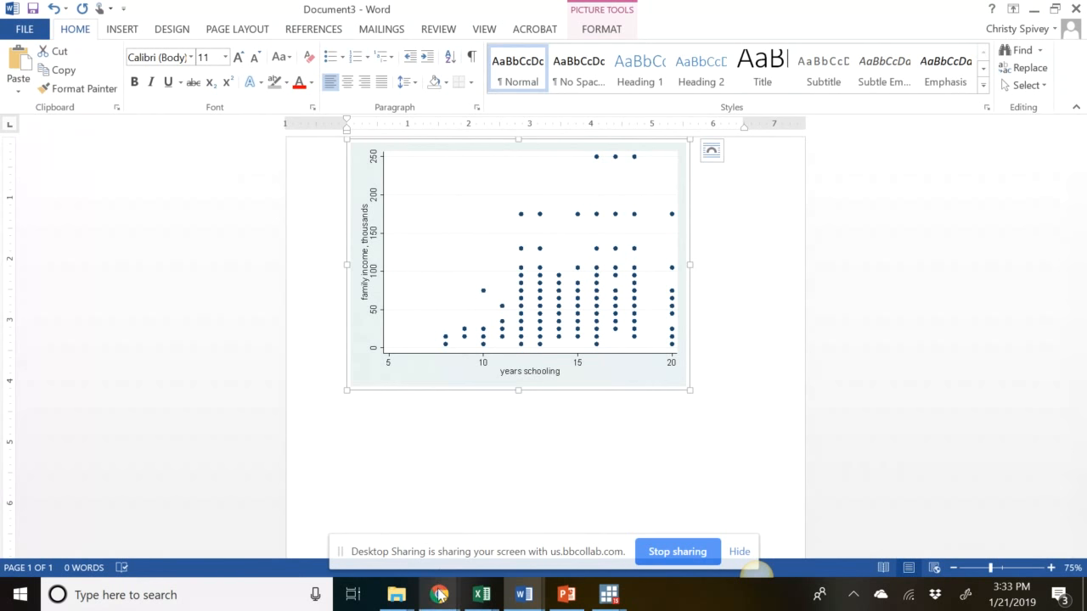
pyautogui.moveTo(439, 594)
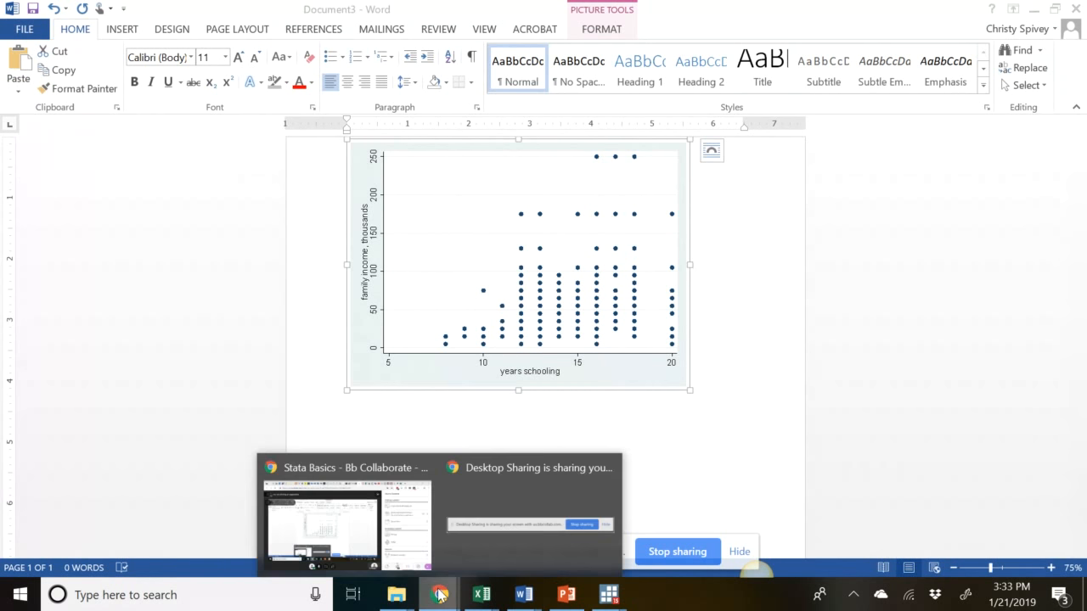
pyautogui.click(360, 526)
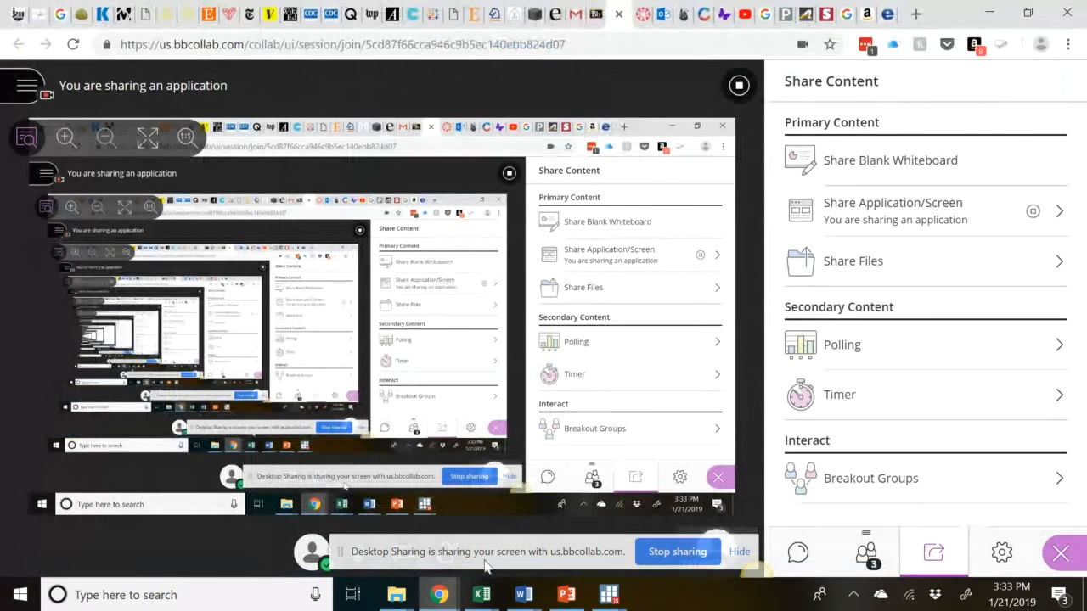
# - Switch back to the main Stata window, log the comment "*question 11" and summarize years of schooling with "sum educ"
pyautogui.moveTo(609, 594)
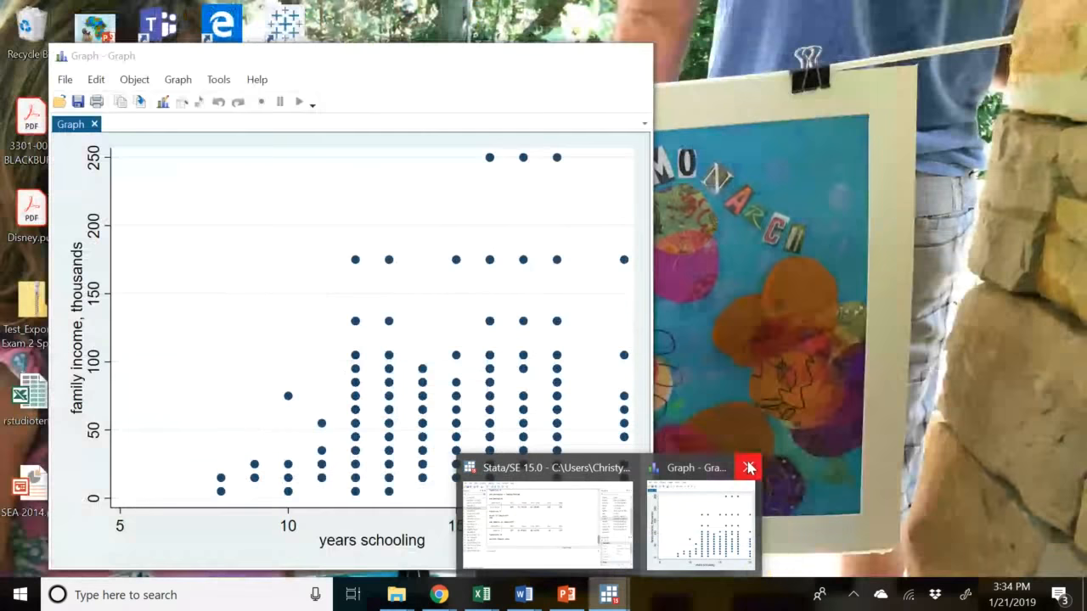
pyautogui.click(573, 520)
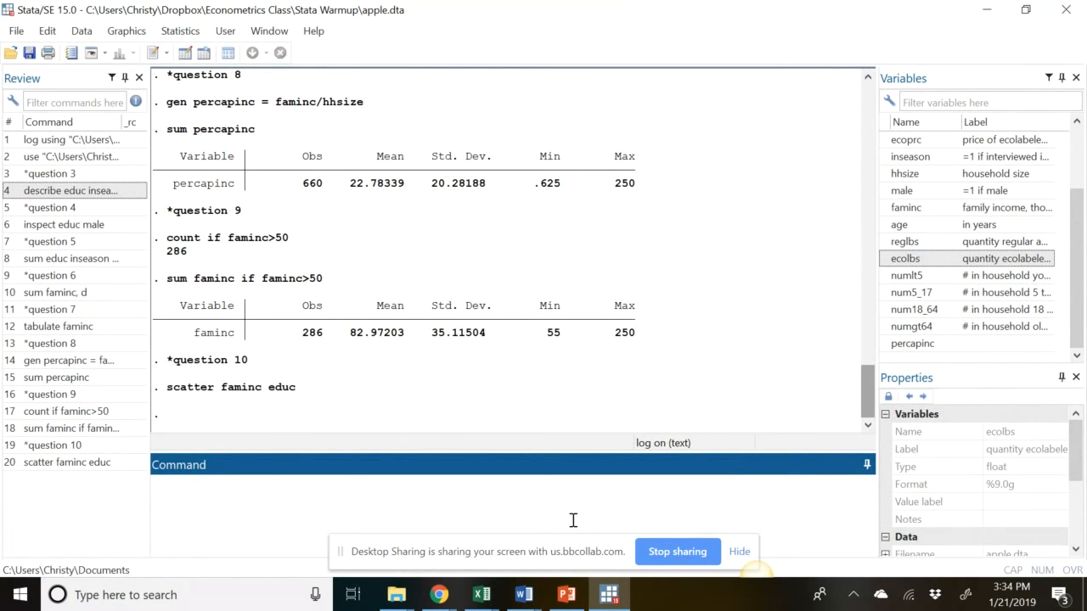
pyautogui.write('*question 11')
pyautogui.press('Return')
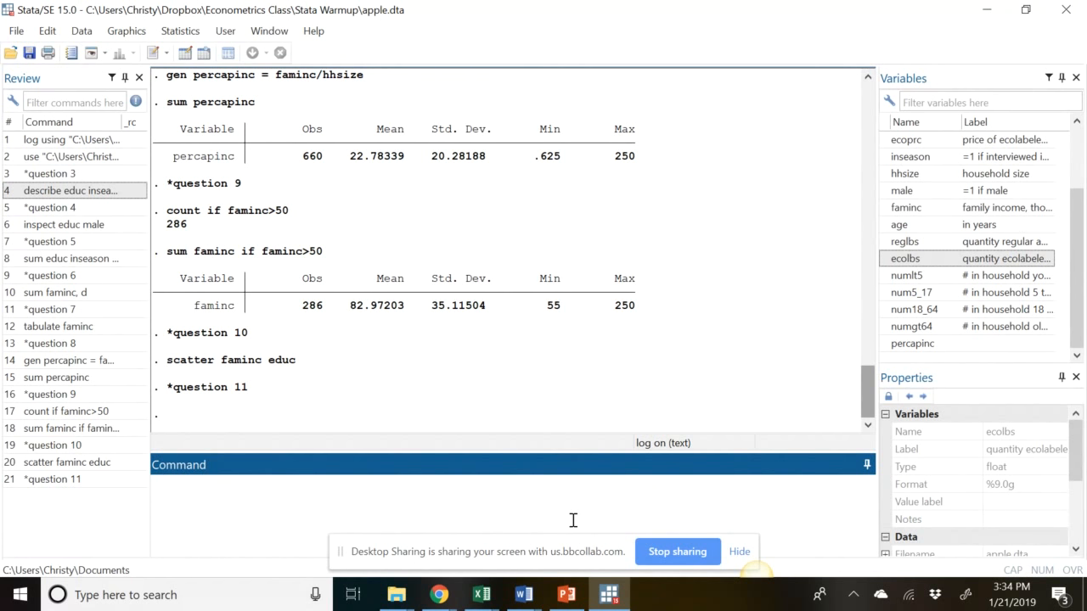
pyautogui.write('sum educ')
pyautogui.press('Return')
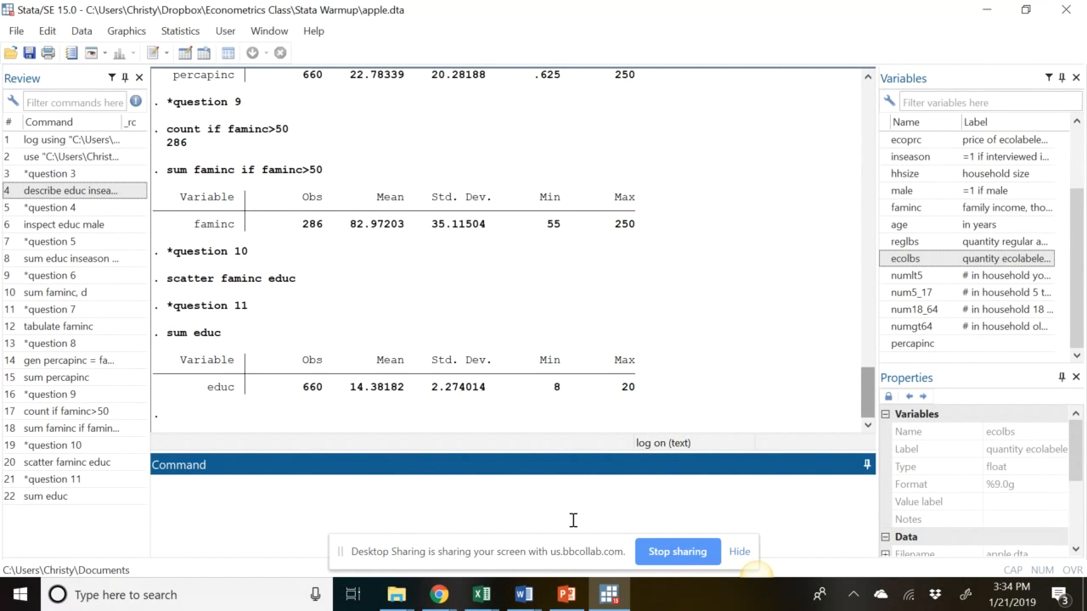
# - Summarize family income only for respondents with 20 years of schooling using "sum faminc if educ==20"
pyautogui.write('sum faminc if educ')
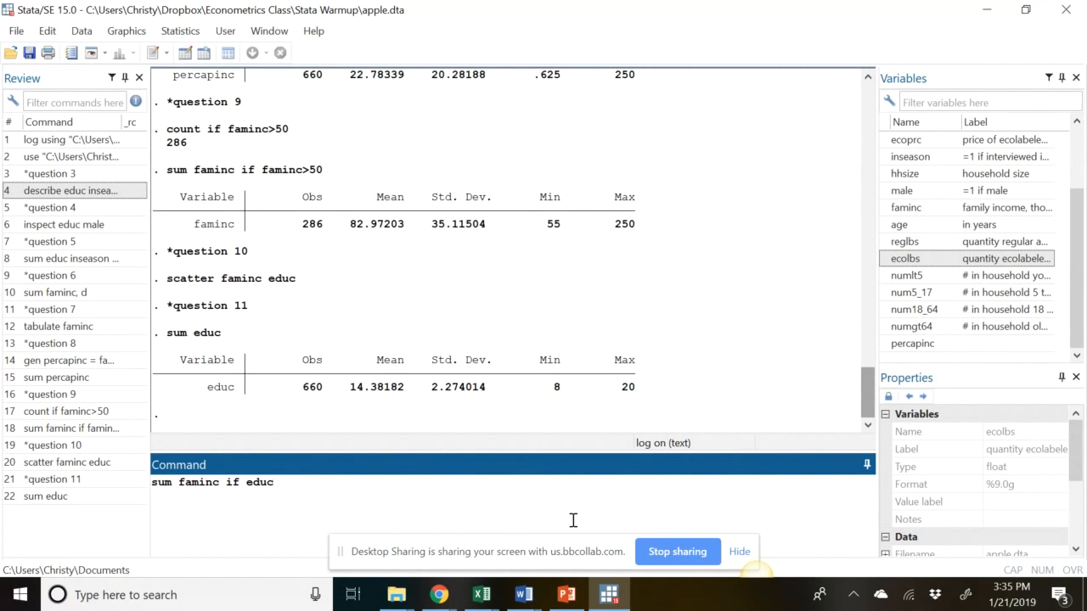
pyautogui.write('==20')
pyautogui.press('Return')
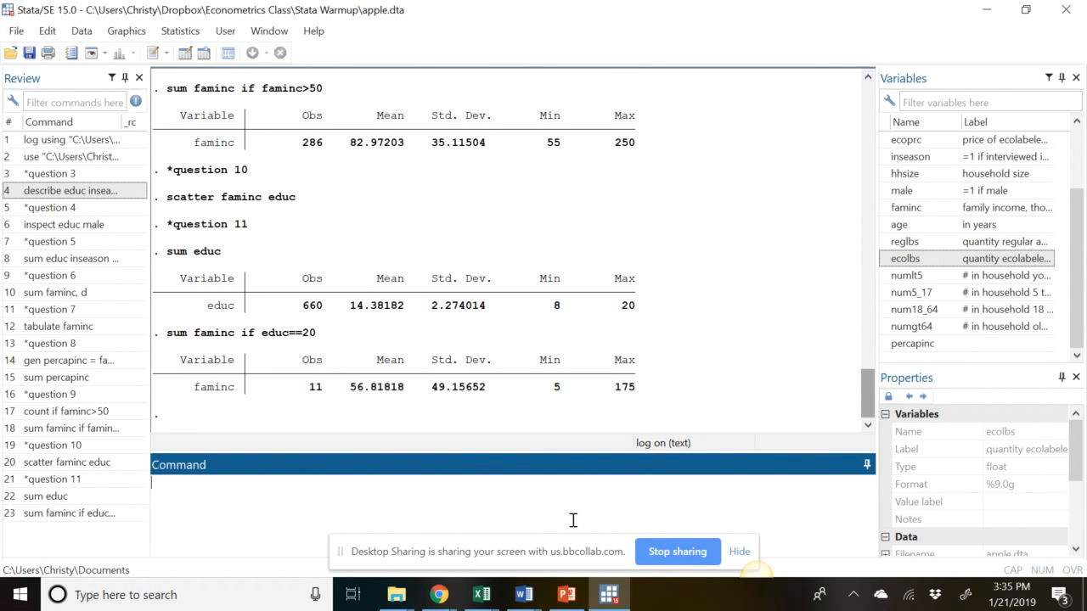
# - Try the same conditional summary with a single equals sign, "sum faminc if educ=20"
pyautogui.write('sum faminc if ed')
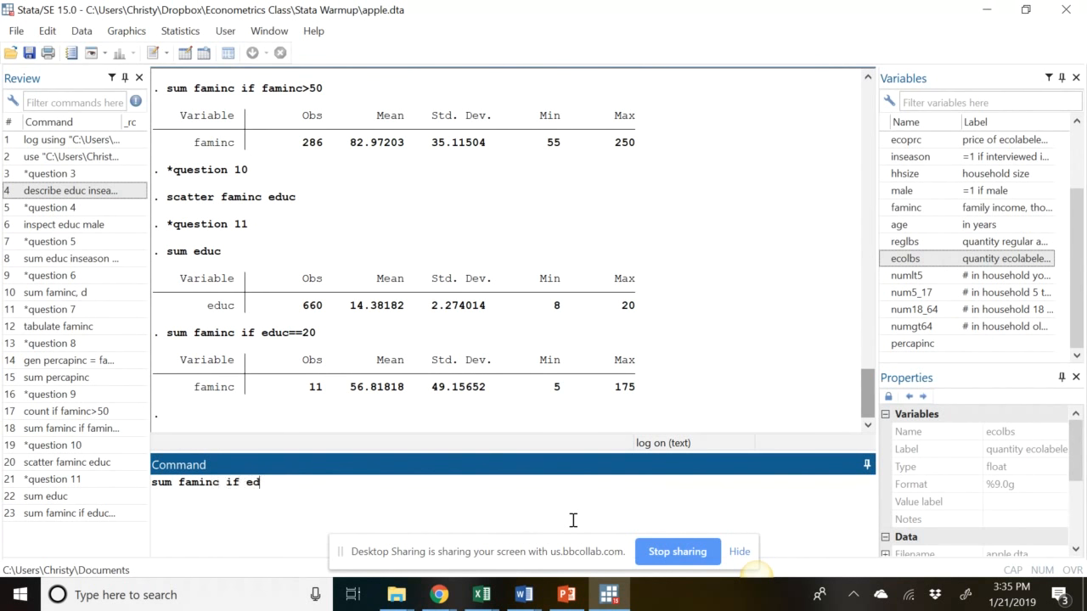
pyautogui.write('uc=20')
pyautogui.press('Return')
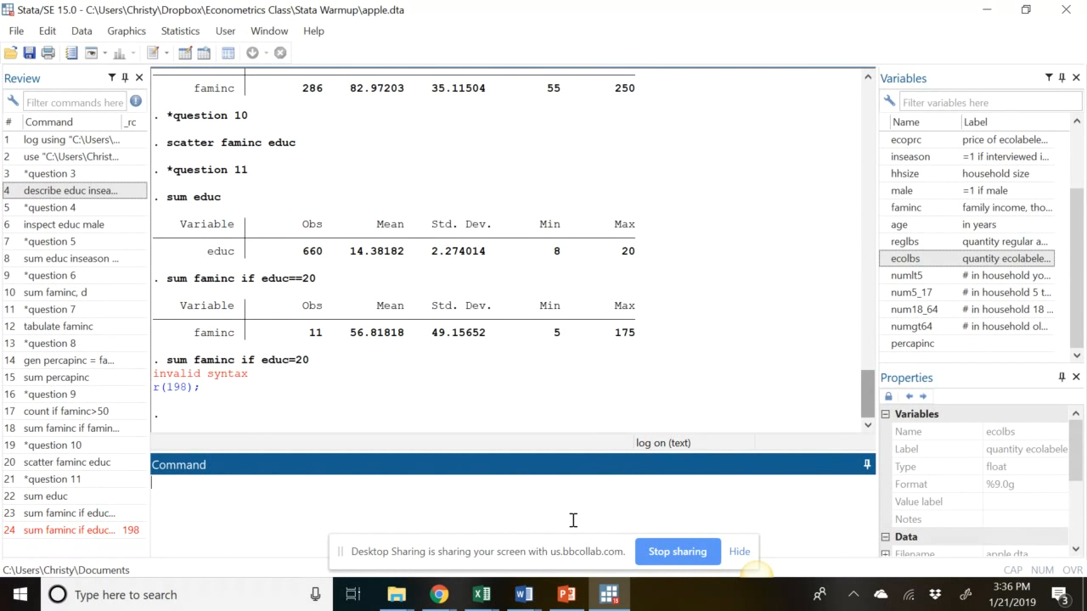
# - Summarize family income only for respondents with 8 years of schooling using "sum faminc if educ==8"
pyautogui.write('sum faminc if educ')
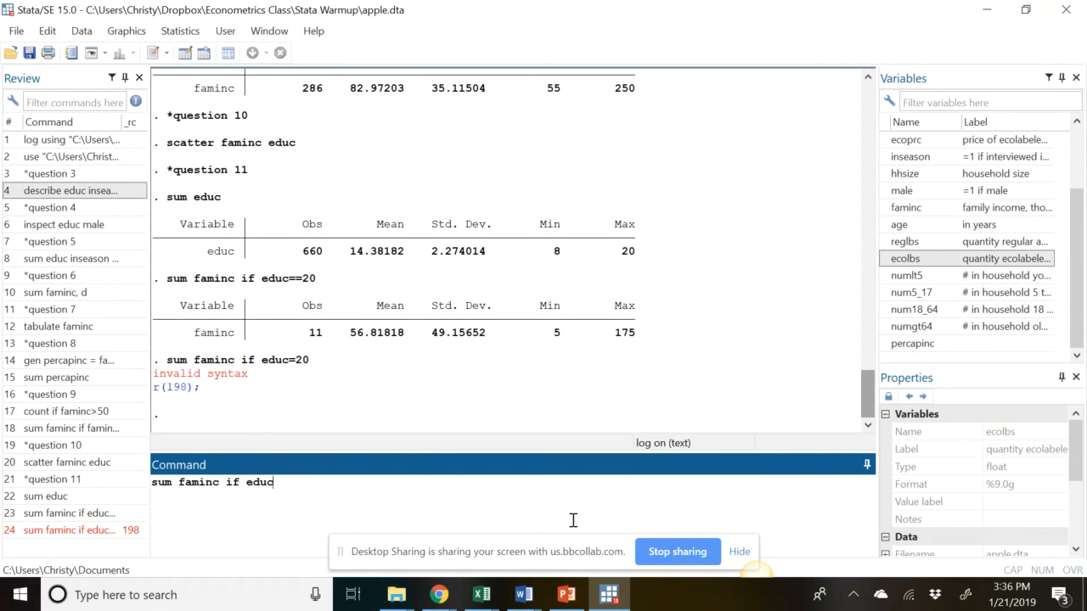
pyautogui.write('==8')
pyautogui.press('Return')
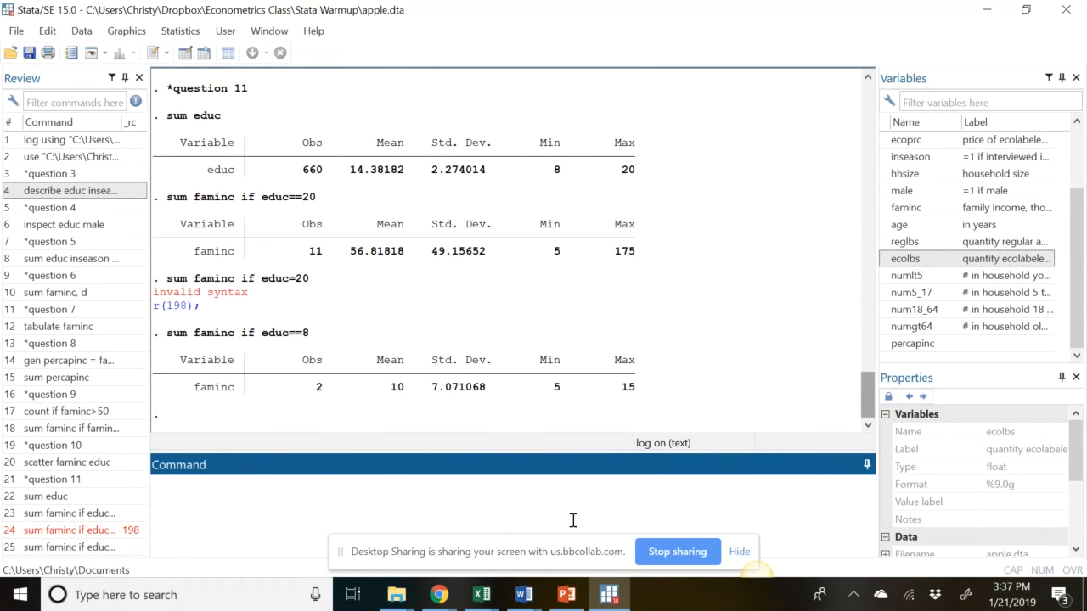
# - Sort the dataset by years of schooling with "sort educ" and check the row order in the Data Editor's browse mode
pyautogui.write('sort educ')
pyautogui.press('Return')
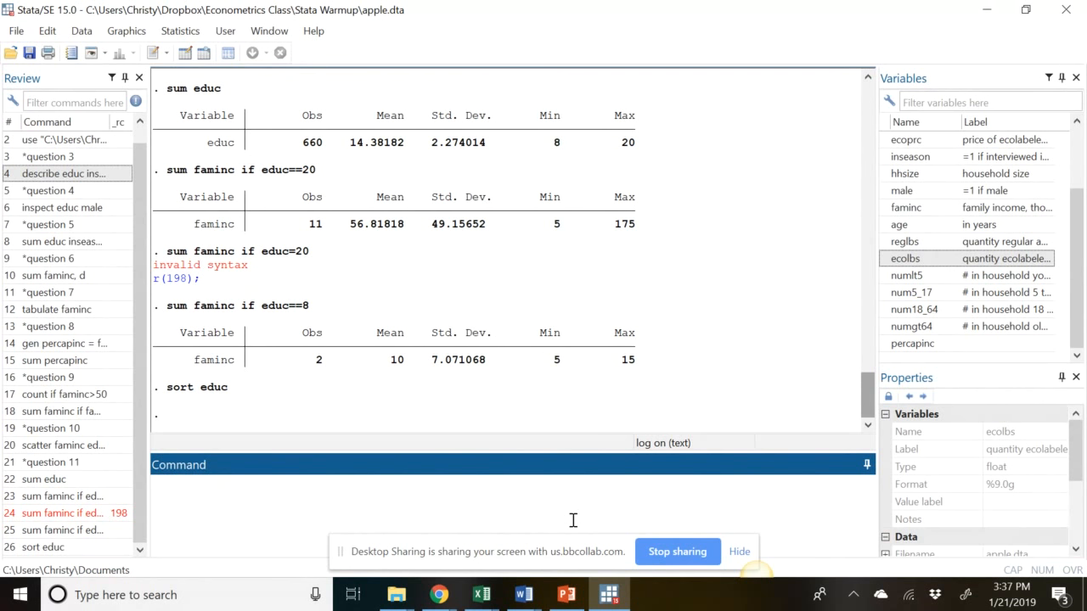
pyautogui.click(82, 32)
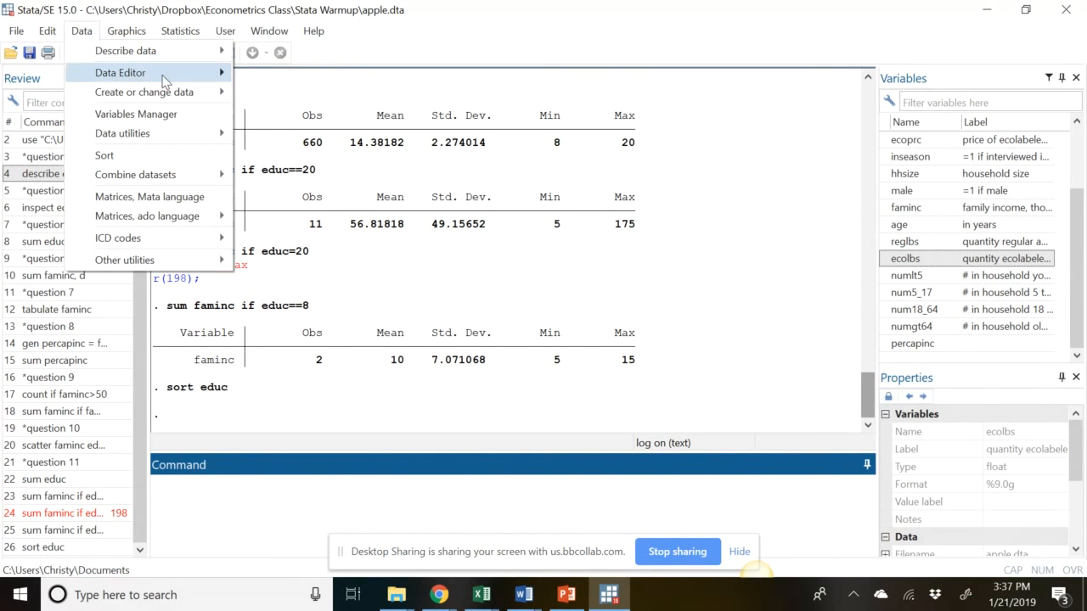
pyautogui.moveTo(163, 80)
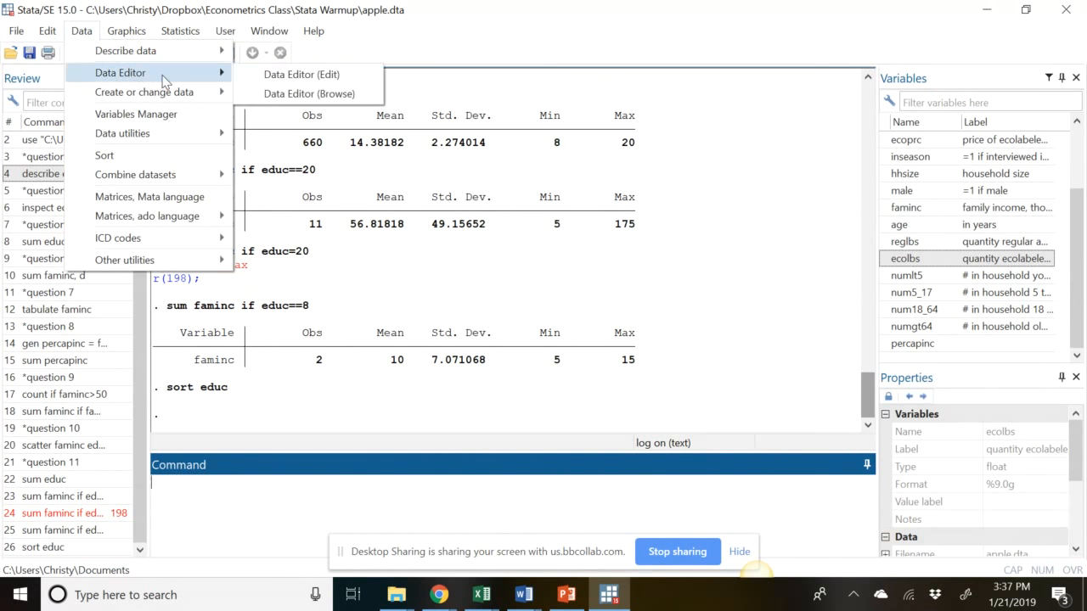
pyautogui.click(292, 95)
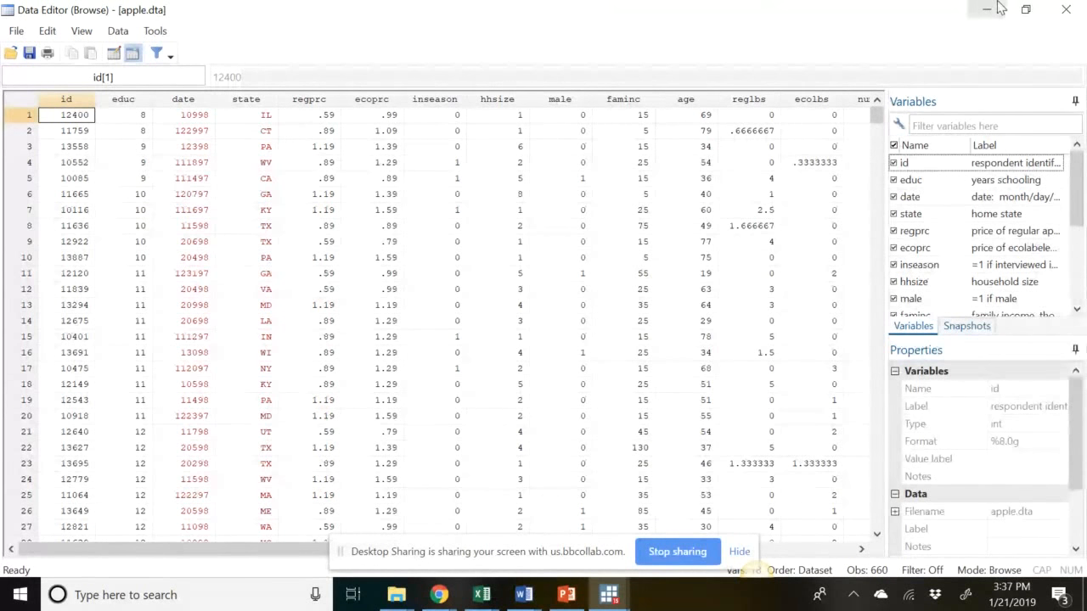
pyautogui.click(1064, 11)
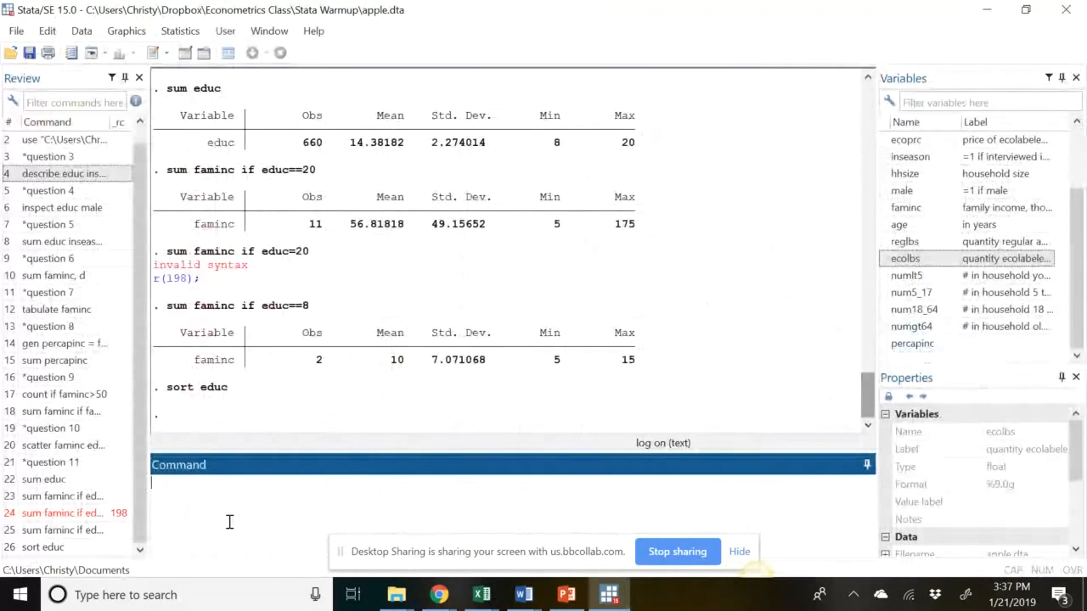
# - Sort by schooling and family income with "sort educ faminc" and check the row order in the Data Editor's browse mode
pyautogui.write('sort ')
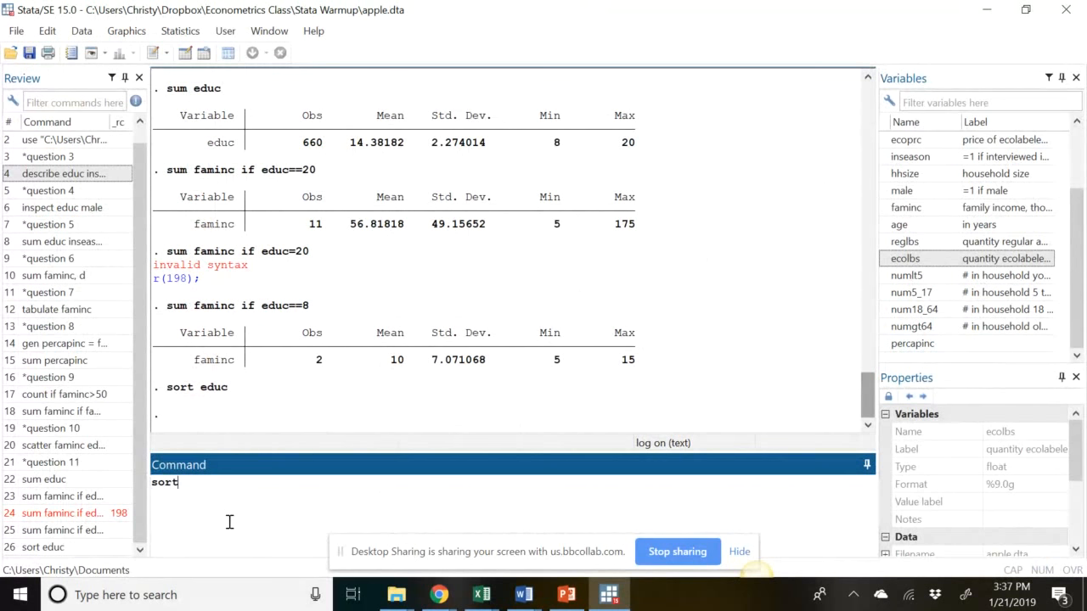
pyautogui.write('educ faminc')
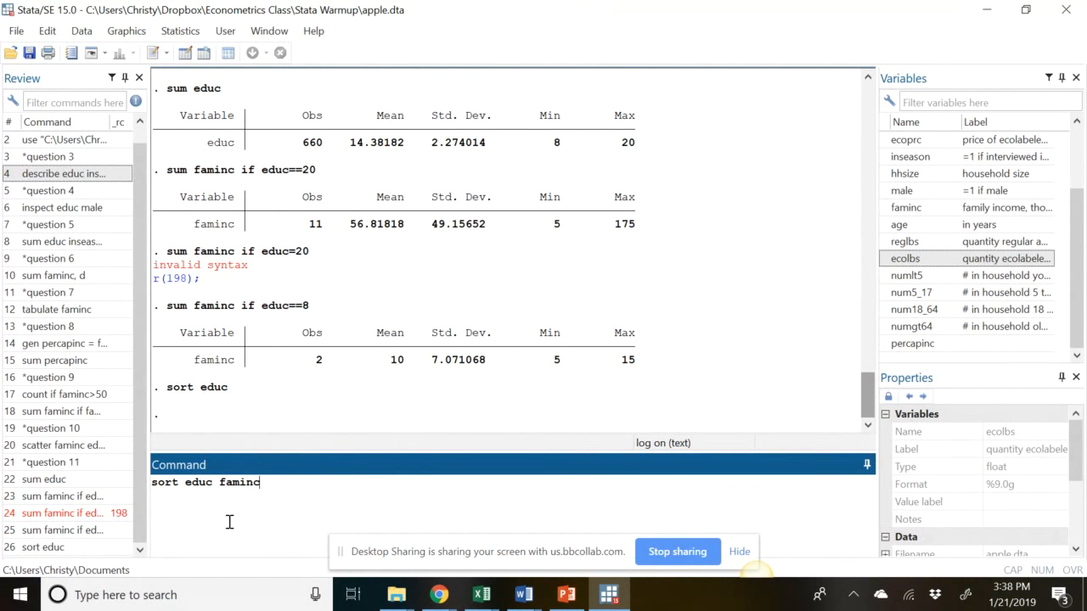
pyautogui.press('Return')
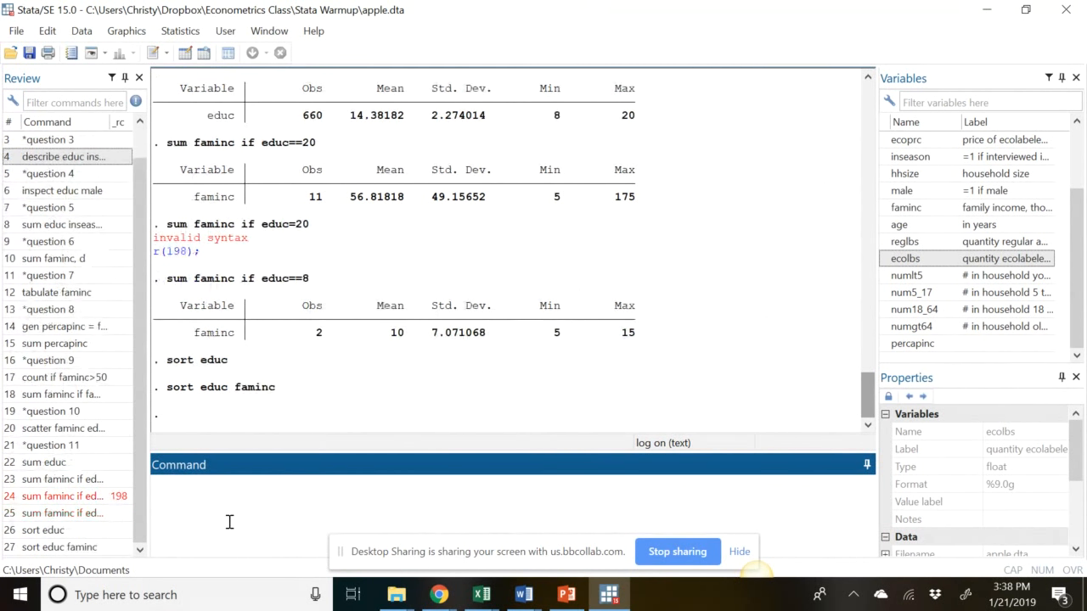
pyautogui.click(82, 33)
pyautogui.moveTo(204, 73)
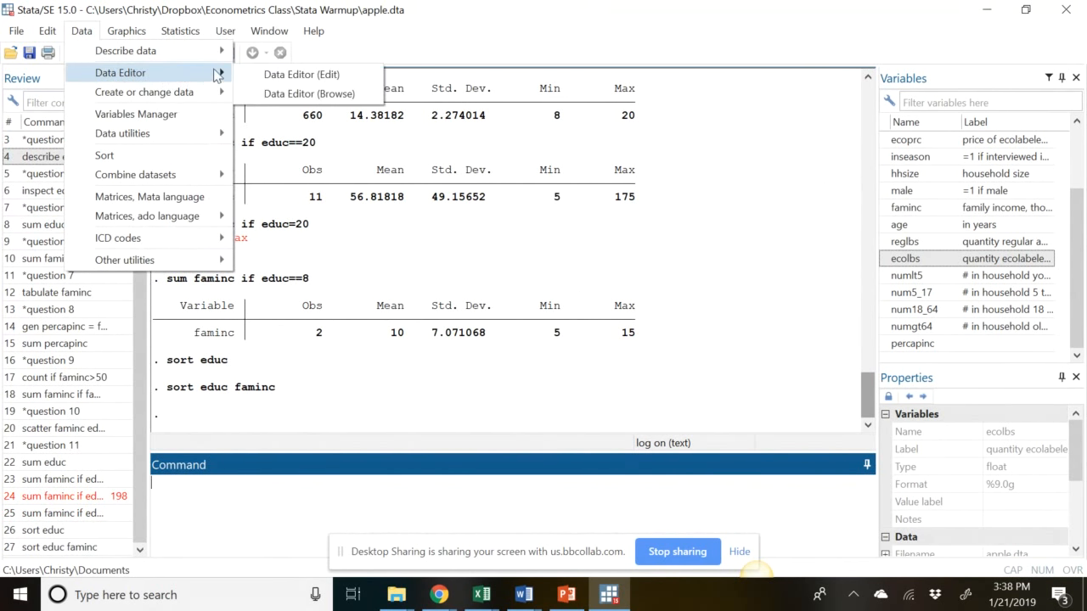
pyautogui.click(293, 94)
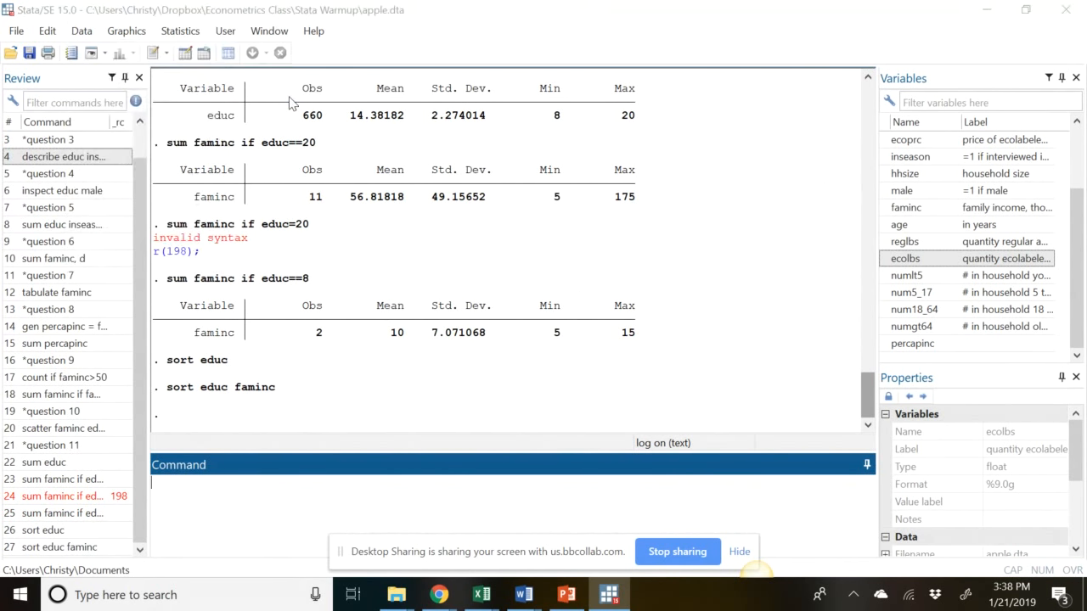
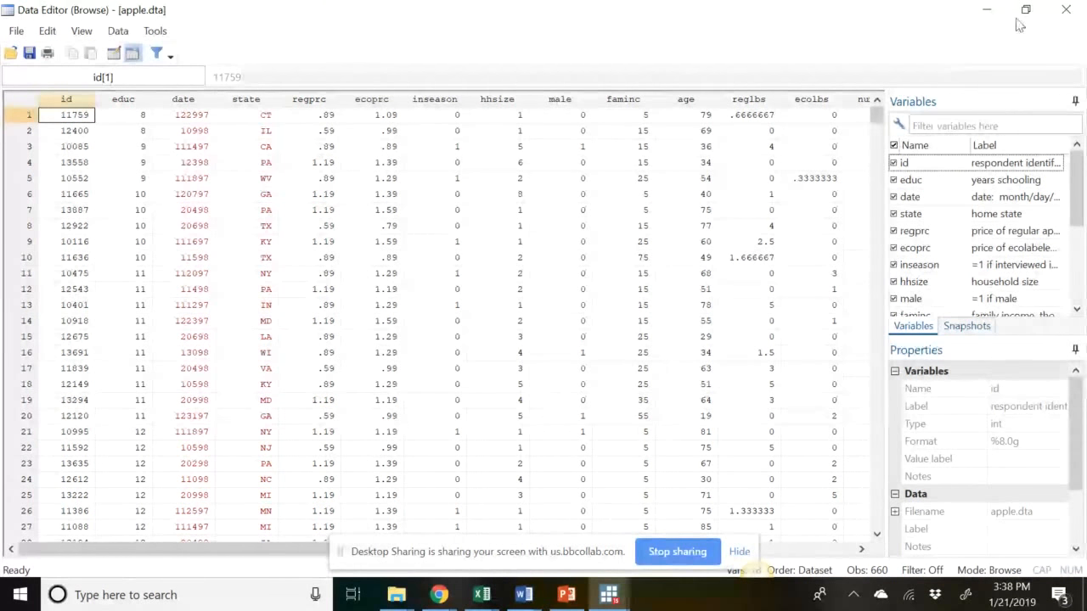
pyautogui.click(1064, 12)
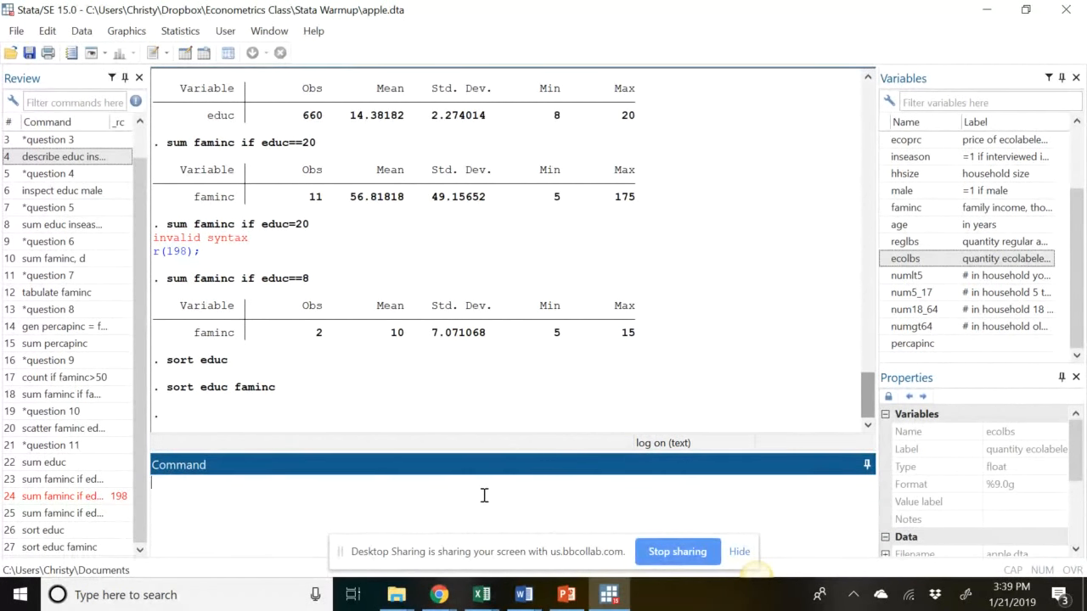
# - List family income for 8 and for 20 years of schooling with "list faminc if educ==8" and "list faminc if educ==20"
pyautogui.write('list faminc if educ')
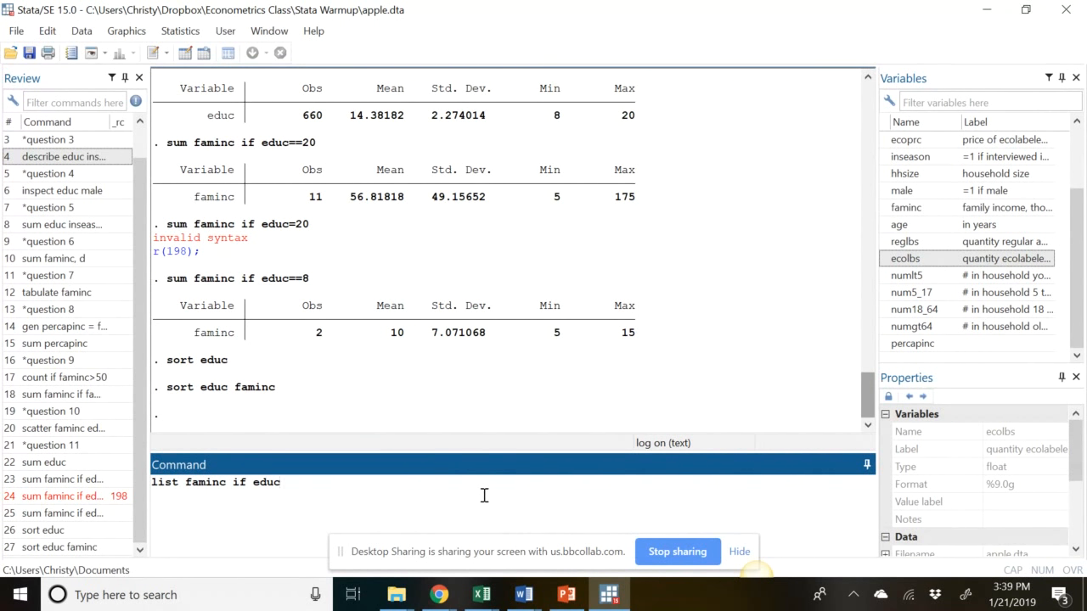
pyautogui.write('==8')
pyautogui.press('Return')
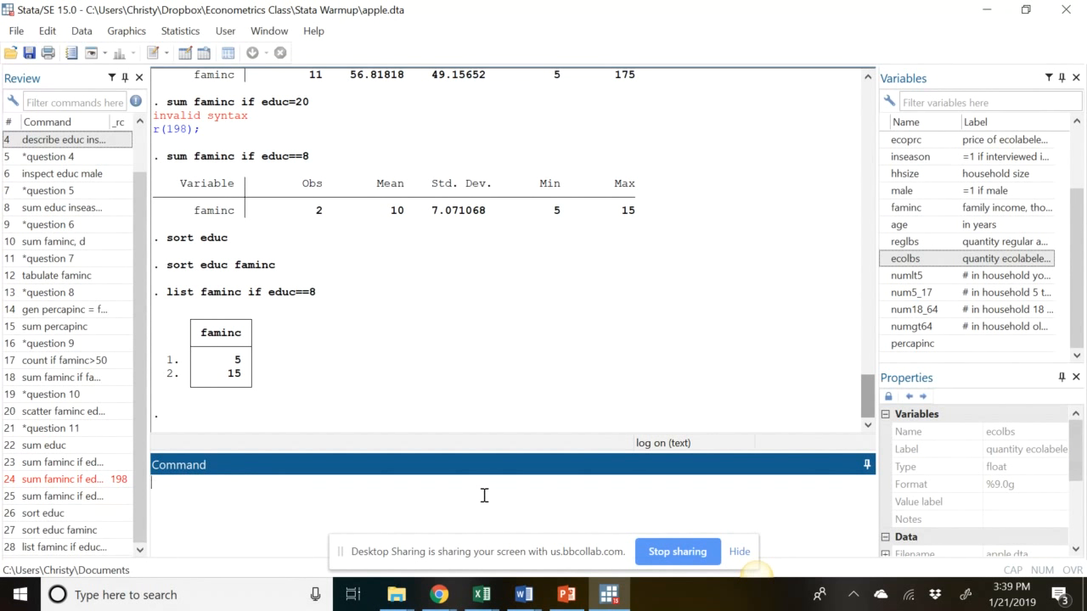
pyautogui.write('list faminc if edu')
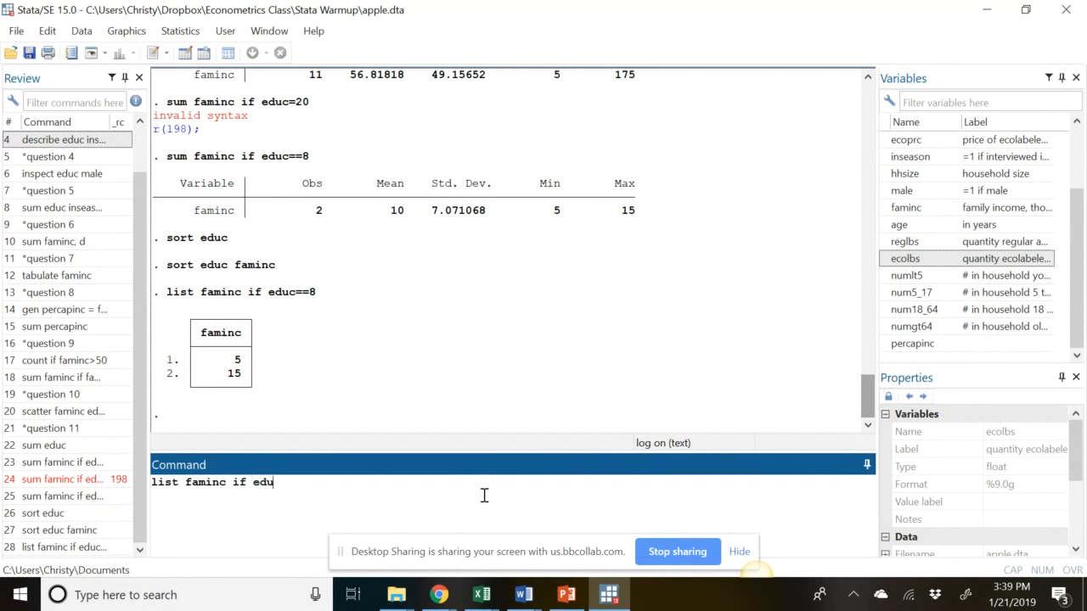
pyautogui.write('c==20')
pyautogui.press('Return')
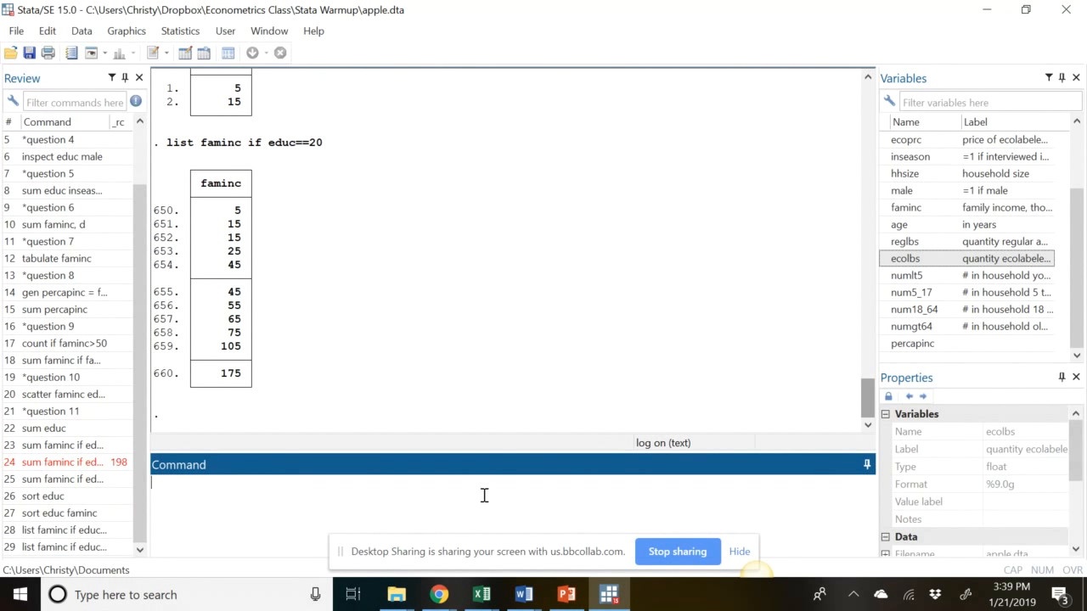
# - List family income together with gender for 20 years of schooling using "list faminc male if educ==20"
pyautogui.write('list faminc male ')
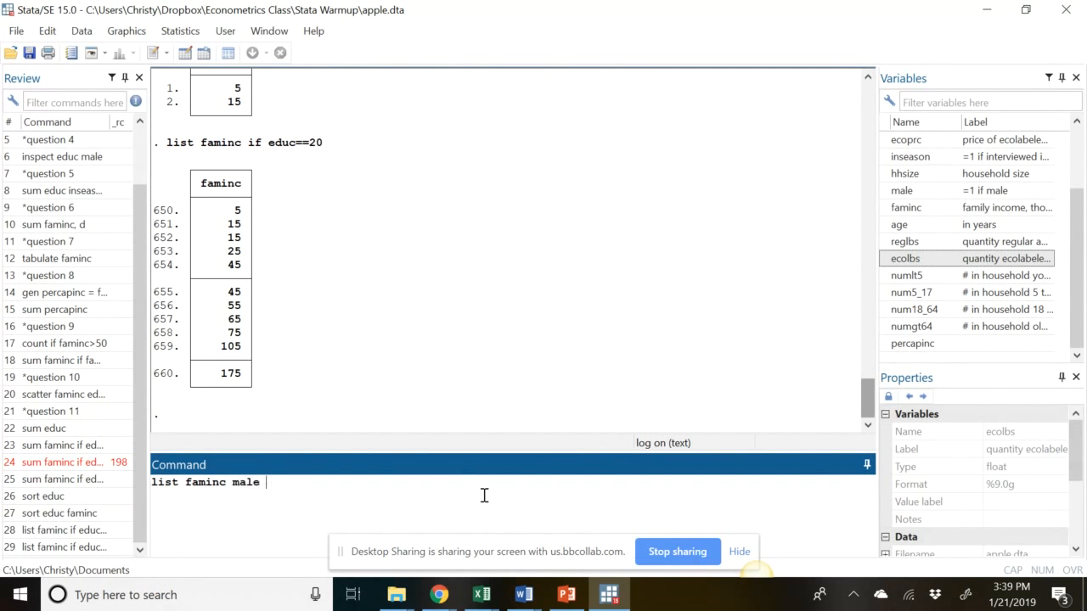
pyautogui.write('if educ==20')
pyautogui.press('Return')
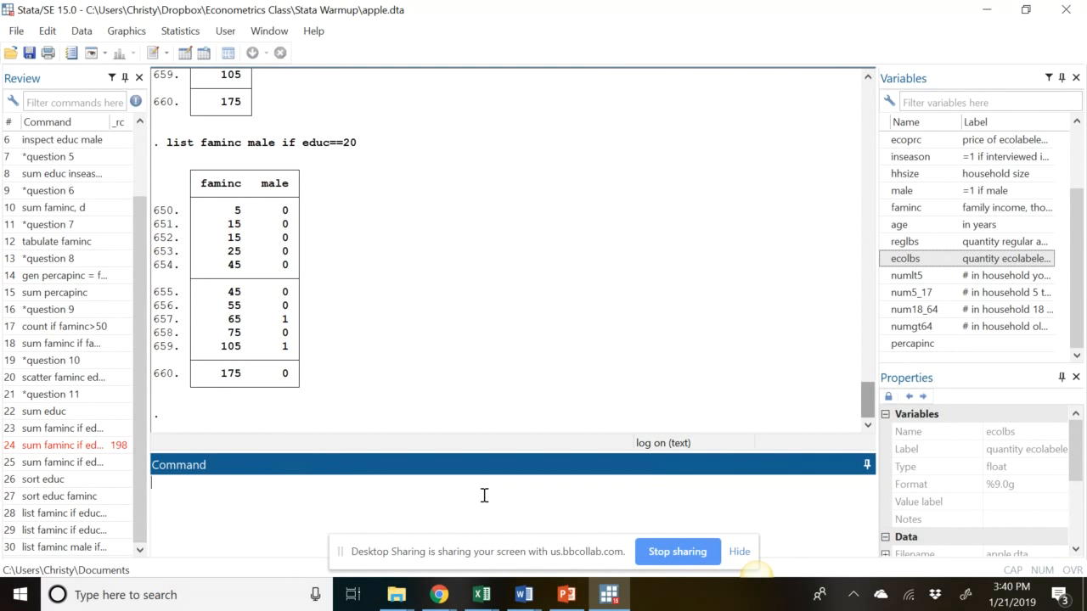
# - Sort the dataset by family income with "sort faminc" and list all variables of the first observation with "list in 1"
pyautogui.write('sort faminc')
pyautogui.press('Return')
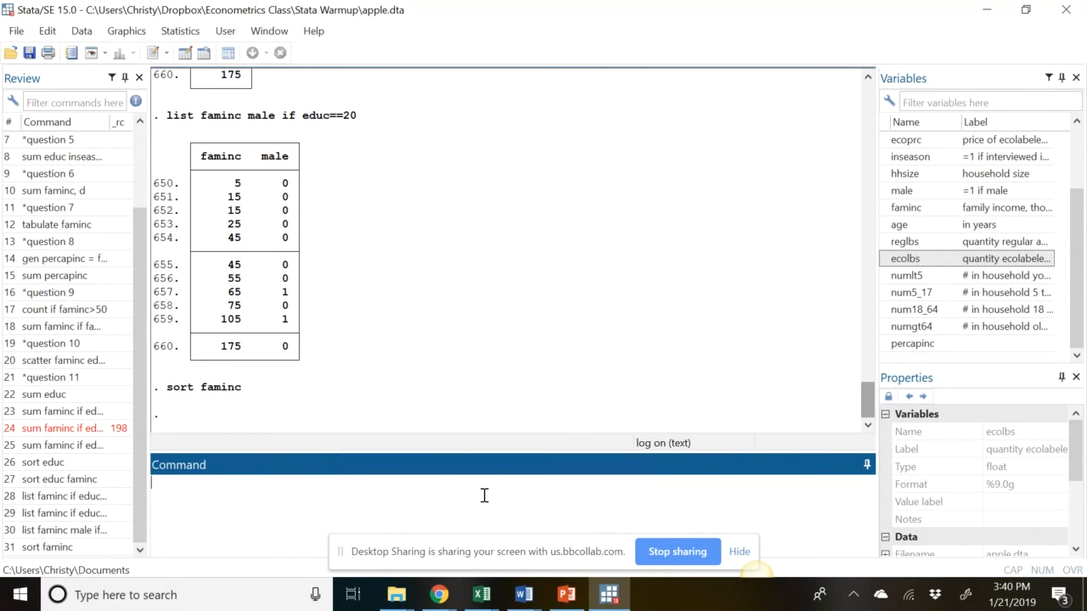
pyautogui.write('list in 1')
pyautogui.press('Return')
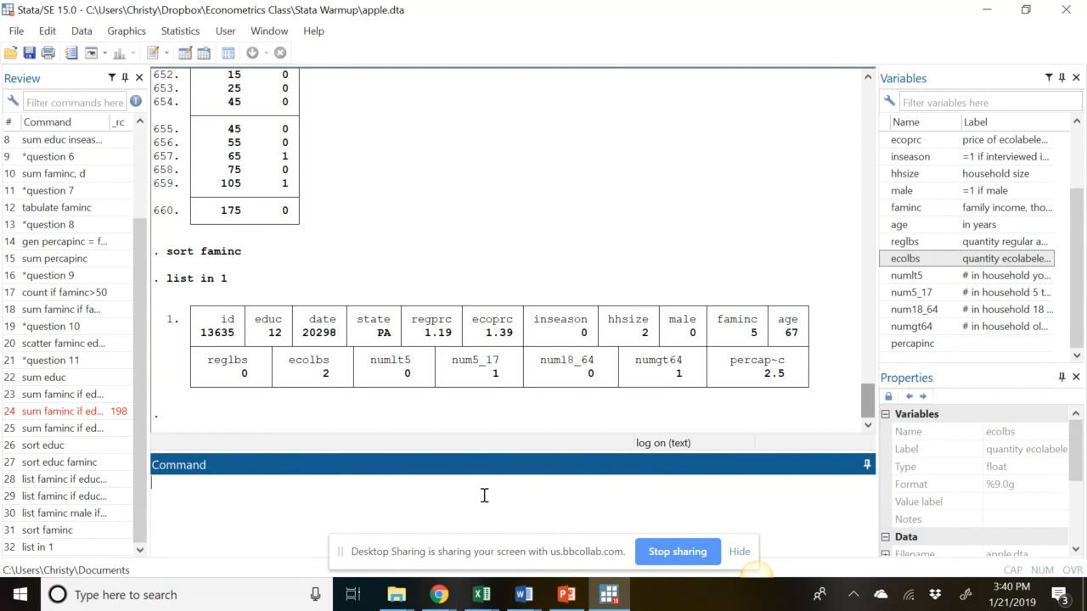
# - List family income for the first observation and for the first ten with "list faminc in 1" and "list faminc in 1/10"
pyautogui.write('li')
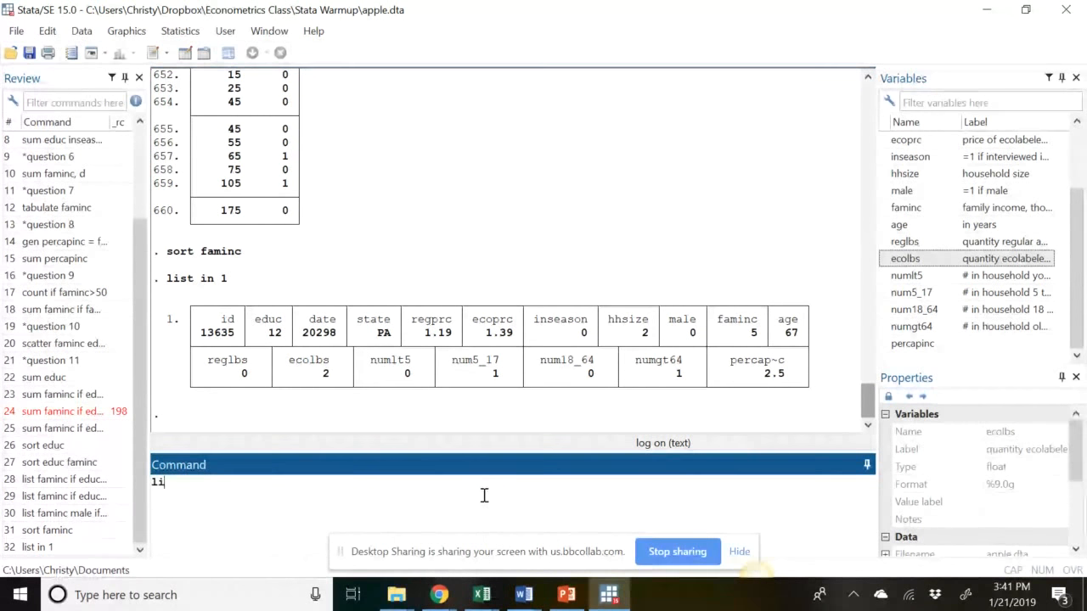
pyautogui.write('st famin')
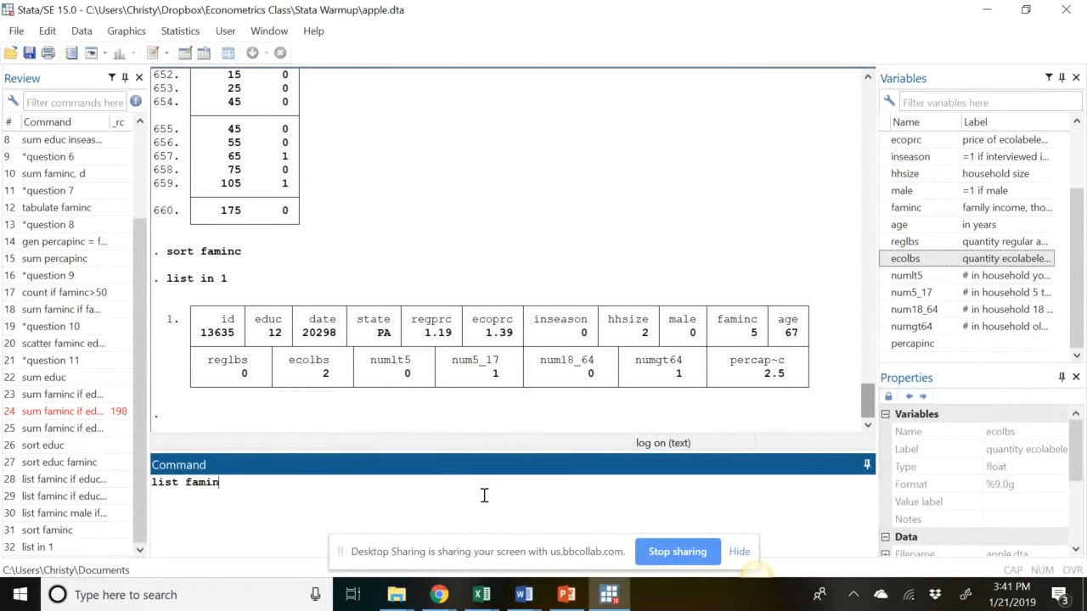
pyautogui.write('c in 1')
pyautogui.press('Return')
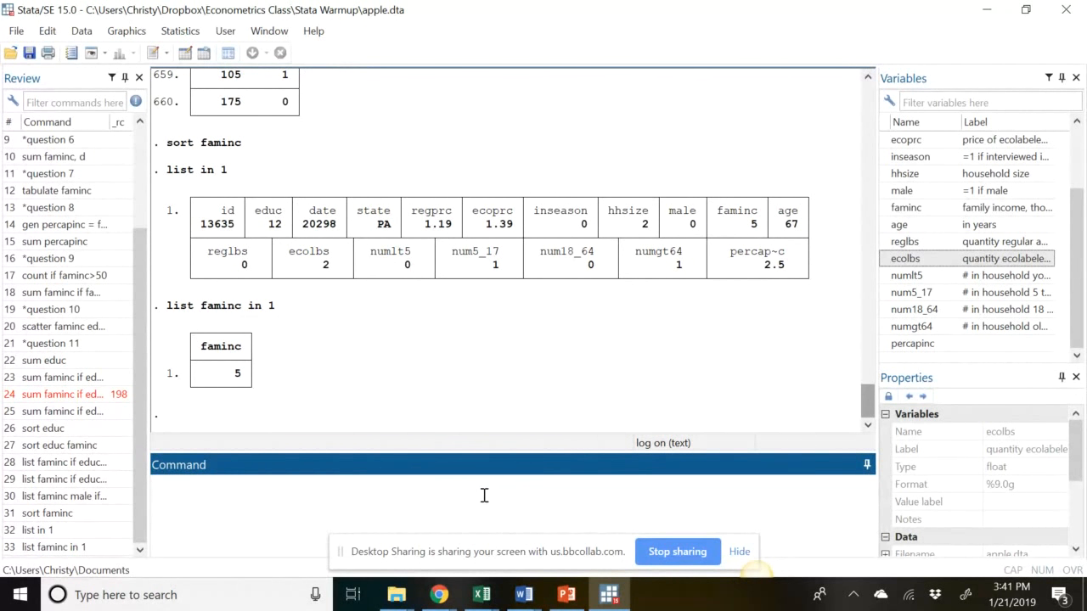
pyautogui.write('list famin')
pyautogui.write('c in 1/10')
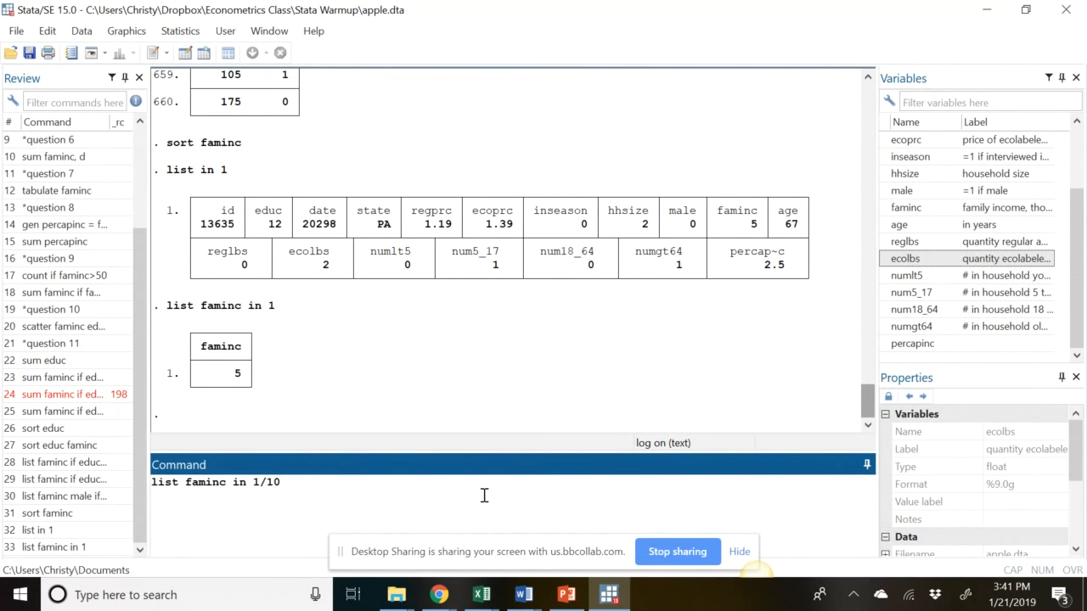
pyautogui.press('Return')
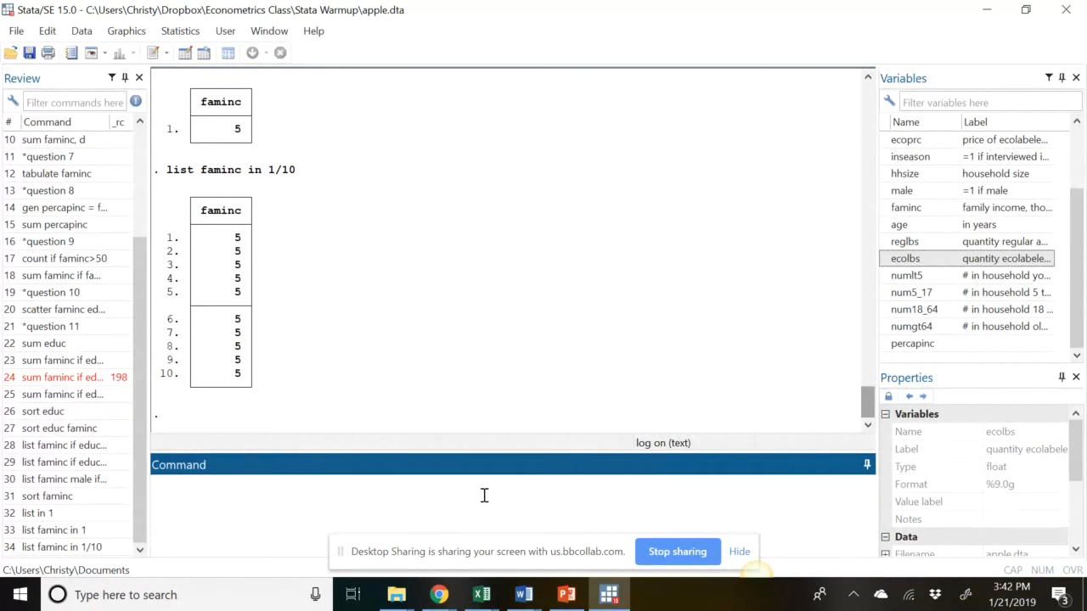
# - Log the comment "*question 12" and tabulate means by schooling with "table educ, c(mean ecolbs mean ecoprc mean reglbs mean regprc)"
pyautogui.write('*question 12')
pyautogui.press('Return')
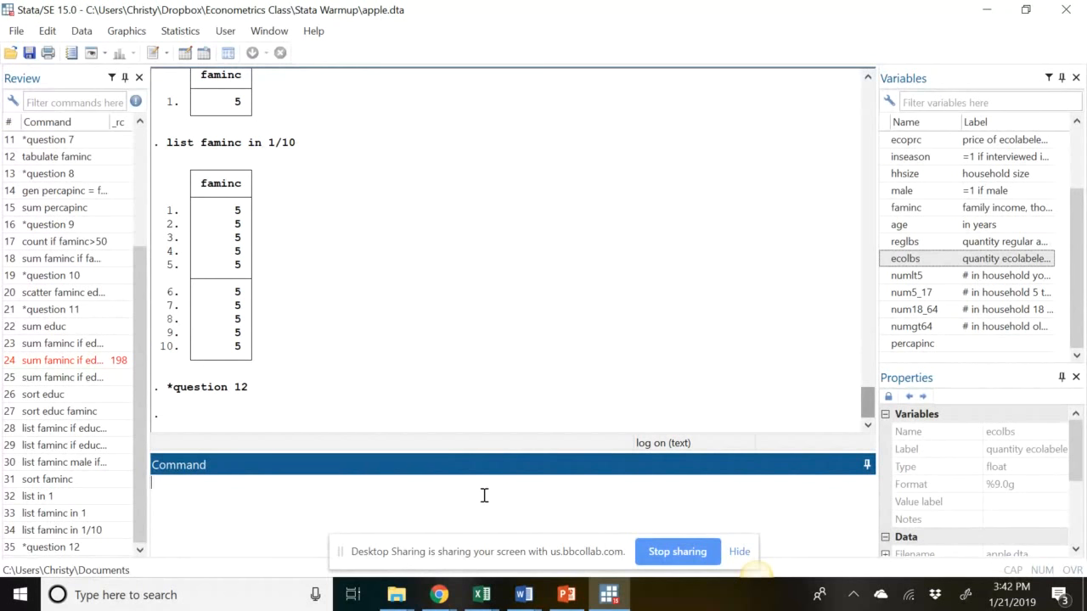
pyautogui.write('table educ')
pyautogui.write(', c(')
pyautogui.write('mean ')
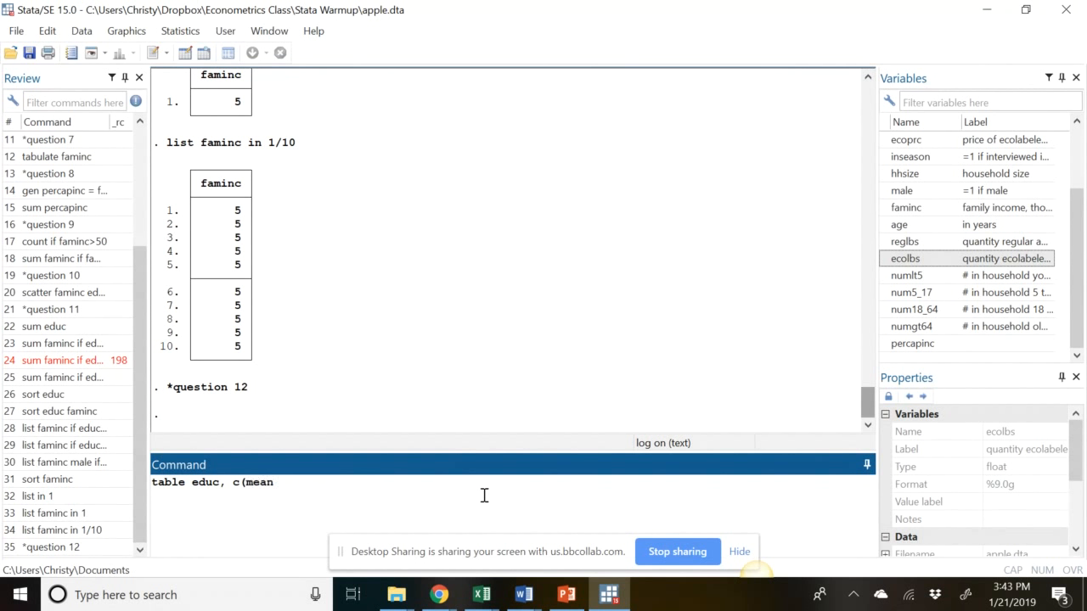
pyautogui.write('ecolbs mean ecopr')
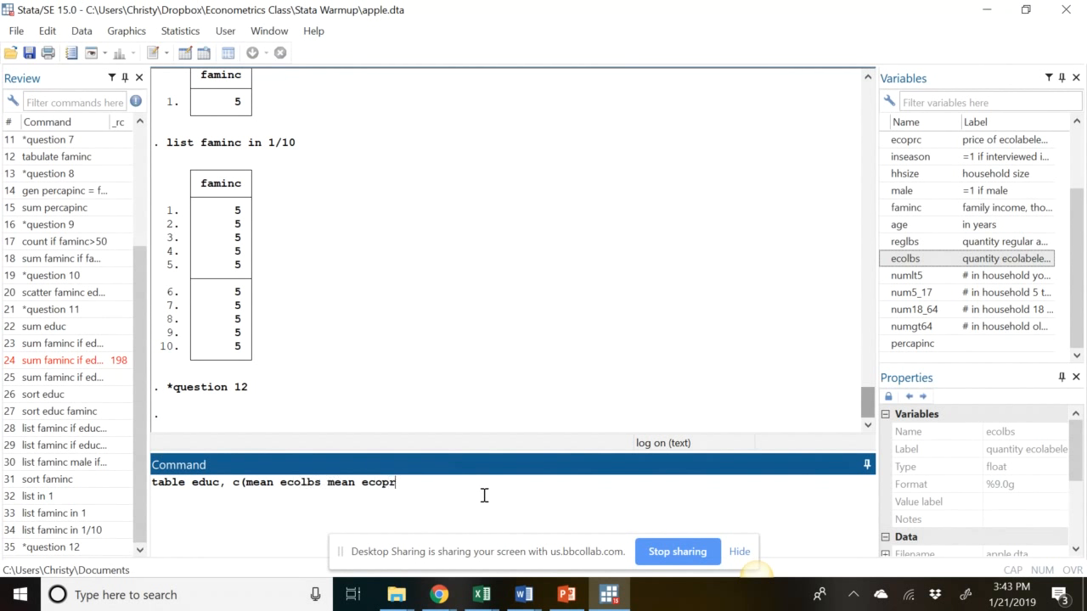
pyautogui.write('c mean reglbs mean ')
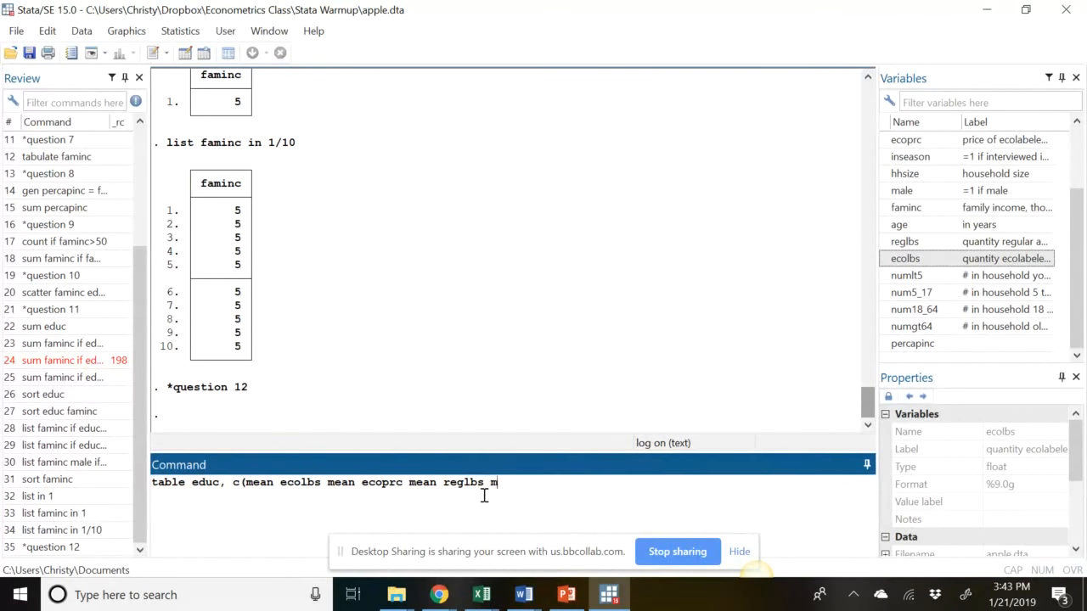
pyautogui.write('regprc)')
pyautogui.press('Return')
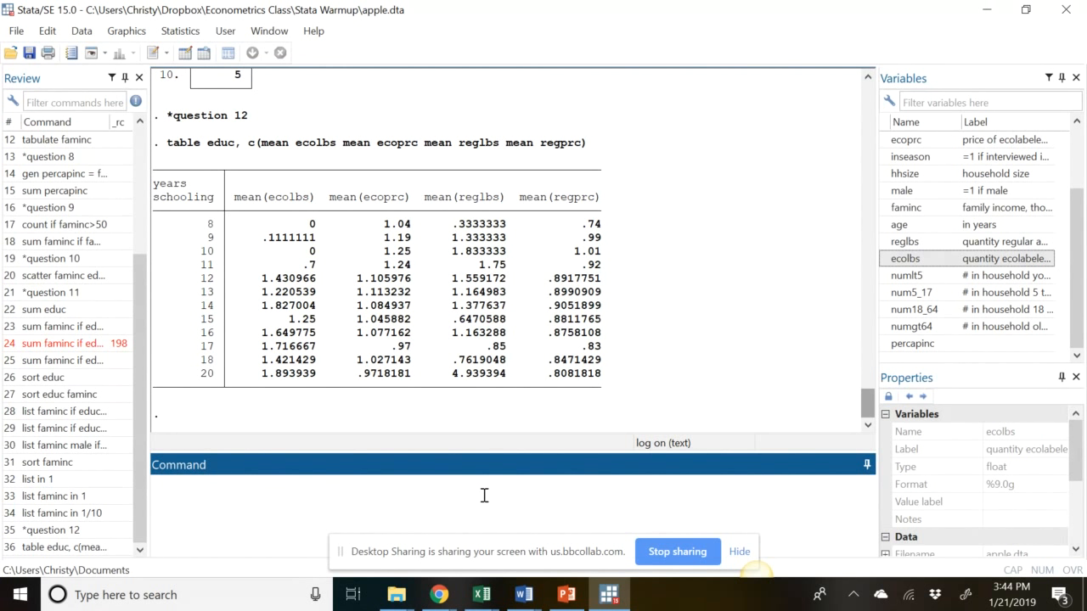
# - Log the comment "*question 13" and summarize both apple quantities for high incomes with "sum ecolbs reglbs if faminc>50"
pyautogui.write('*question 13')
pyautogui.press('Return')
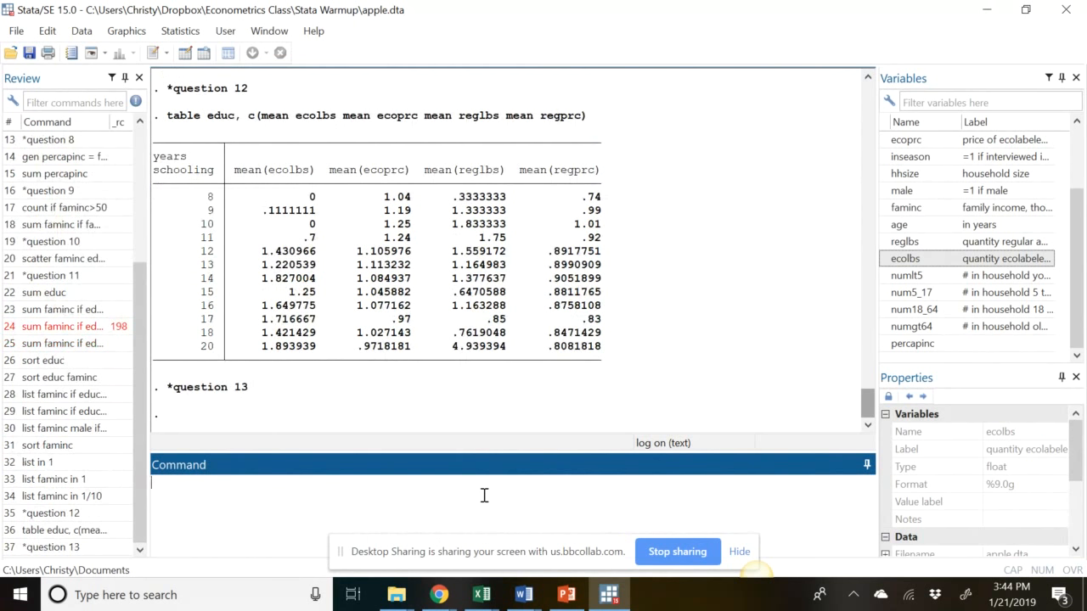
pyautogui.write('sum ecolbs regl')
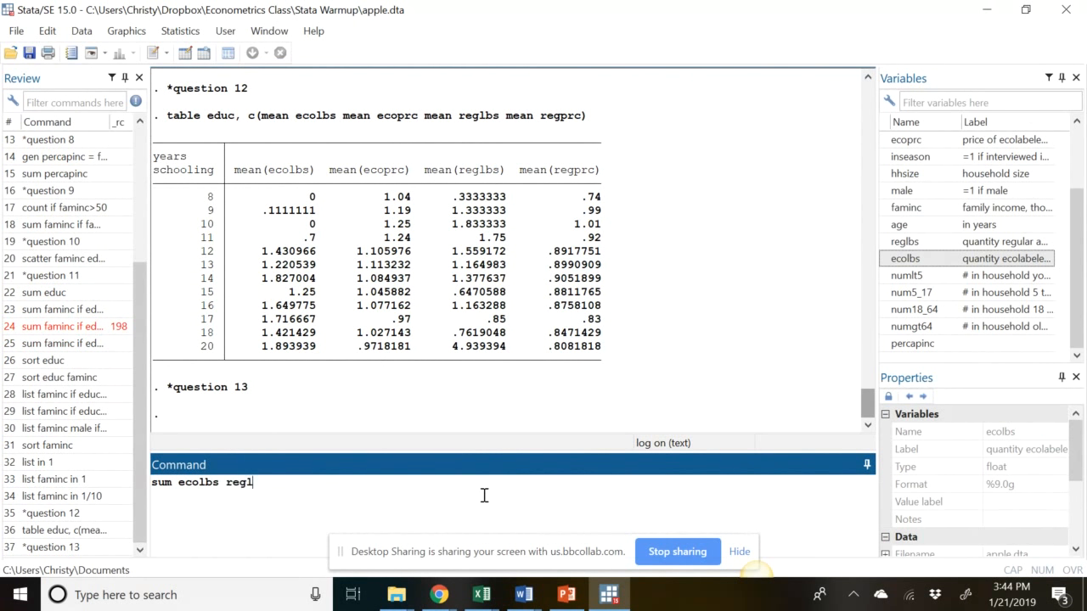
pyautogui.write('bs if faminc>50')
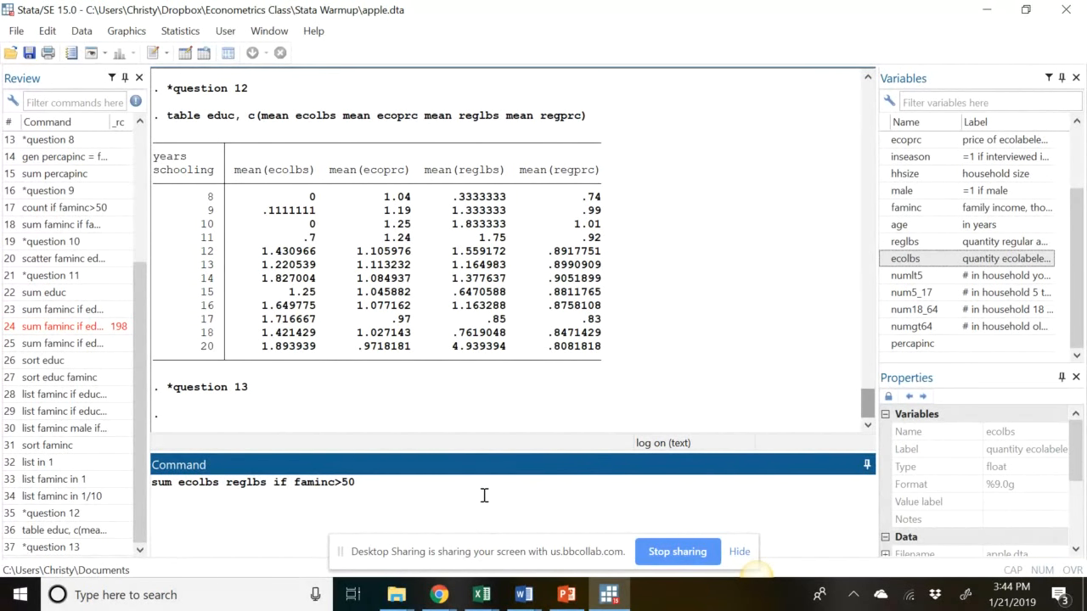
pyautogui.press('Return')
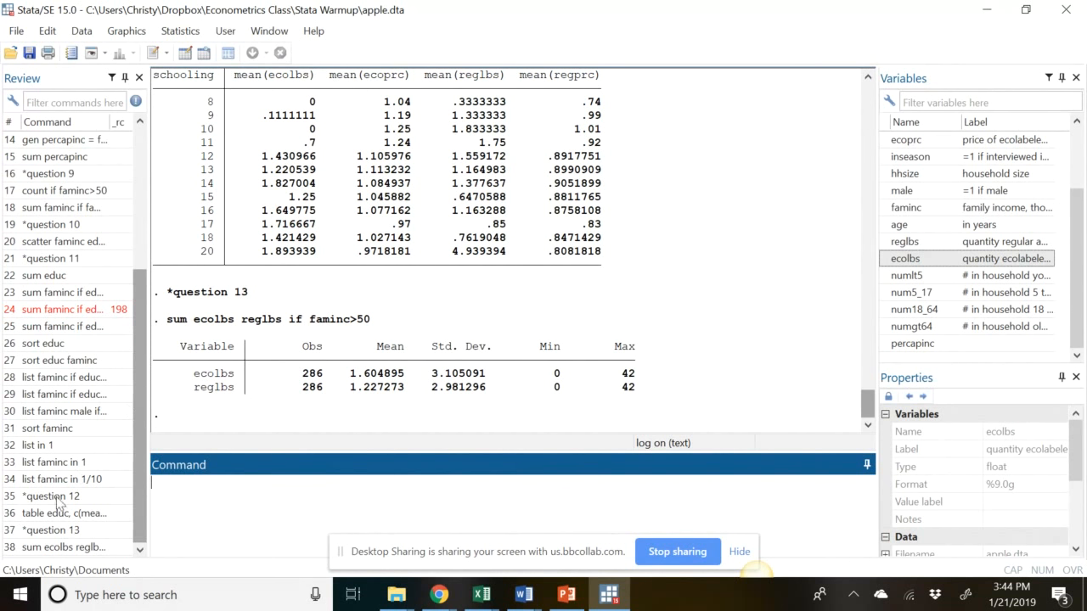
# - Reuse the last summary command with the income condition changed, running "sum ecolbs reglbs if faminc<30"
pyautogui.click(41, 548)
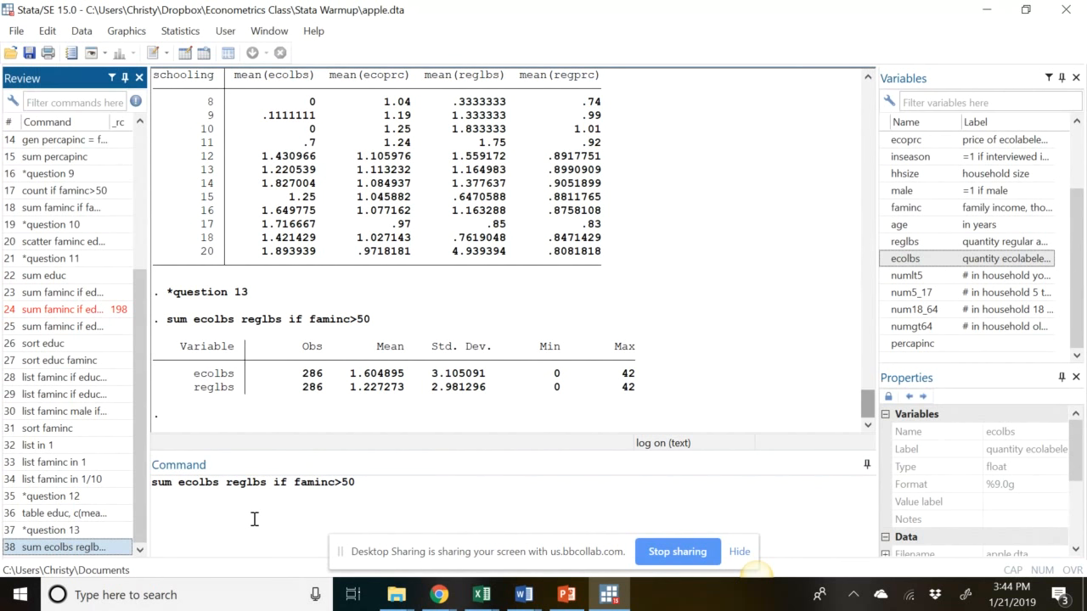
pyautogui.click(365, 481)
pyautogui.press('BackSpace')
pyautogui.press('BackSpace')
pyautogui.press('BackSpace')
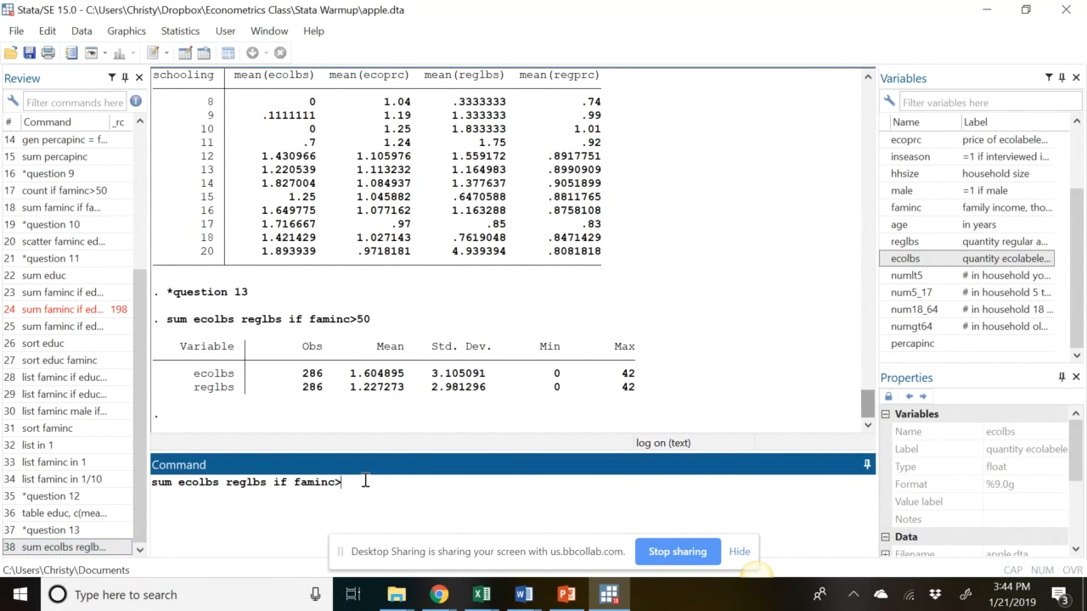
pyautogui.write('<30')
pyautogui.press('Return')
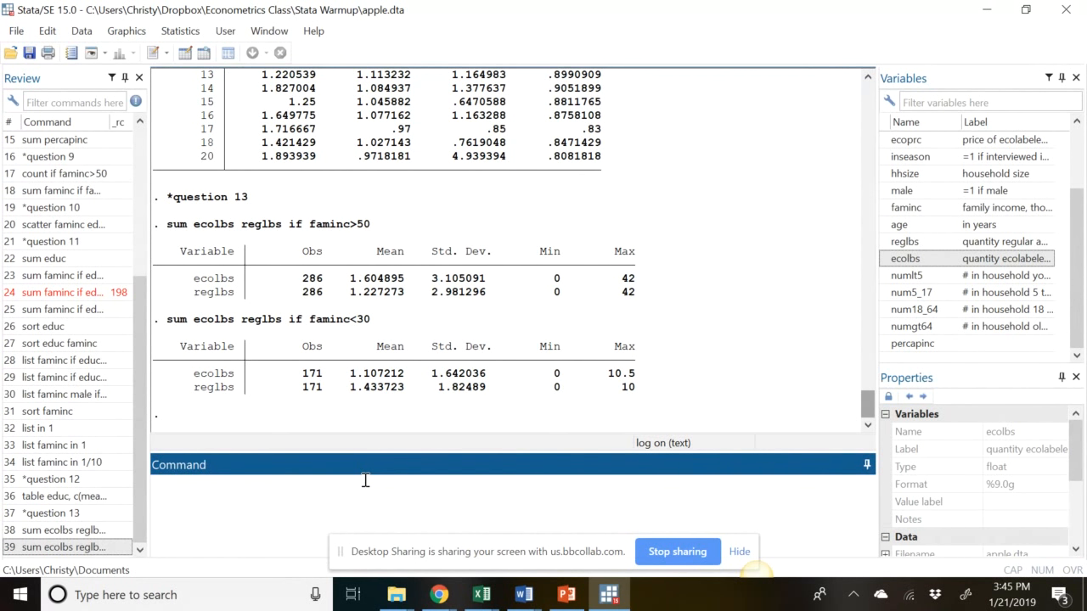
# - Log the comment "*question 14" and run the regression "reg ecolbs ecoprc regprc faminc" on the full sample
pyautogui.write('*question 14')
pyautogui.press('Return')
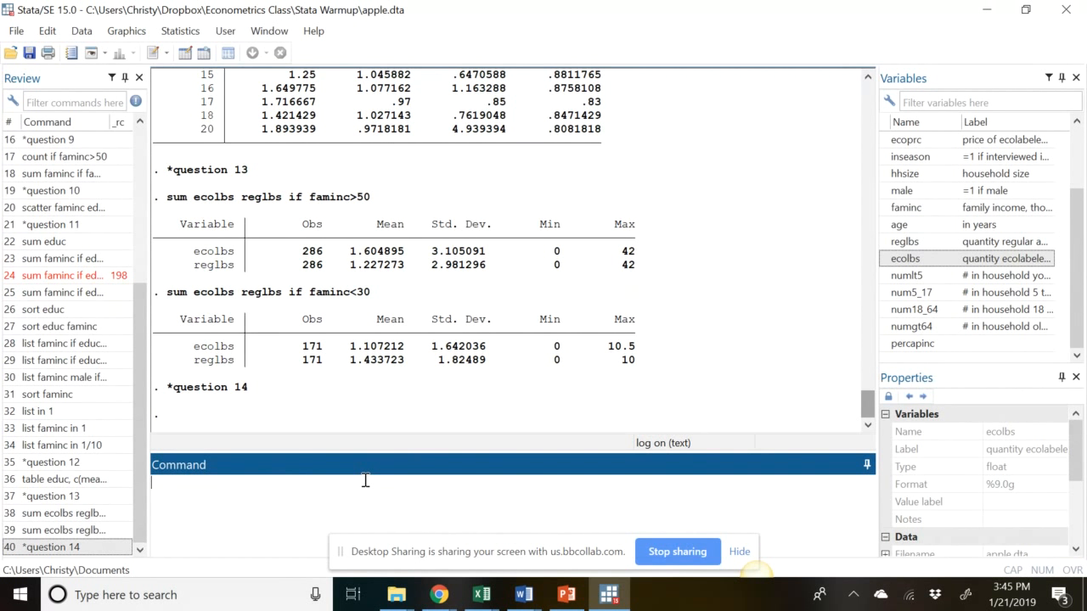
pyautogui.write('reg')
pyautogui.write('ecolbs ecoprc ')
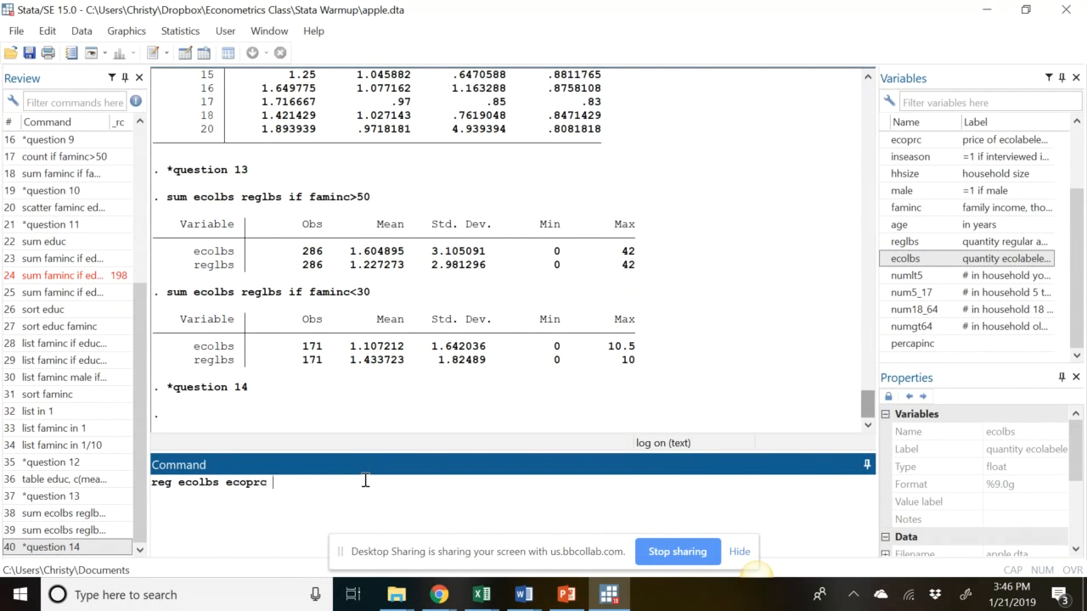
pyautogui.write('regprc faminc')
pyautogui.press('Return')
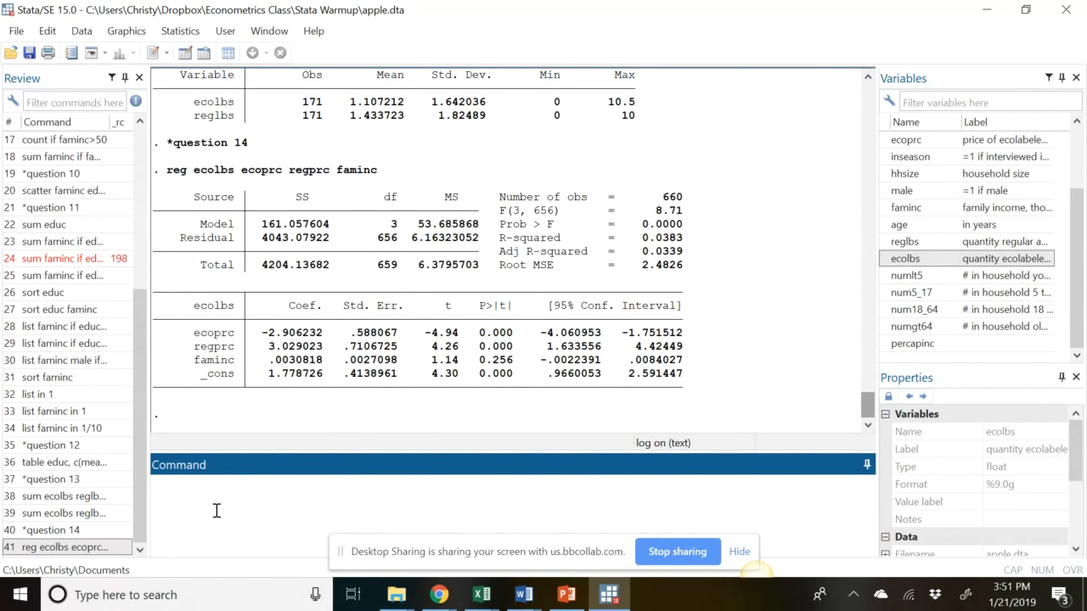
# - Recall the regression command and restrict it to high incomes, running "reg ecolbs ecoprc regprc faminc if faminc>50"
pyautogui.write('reg')
pyautogui.press('BackSpace')
pyautogui.press('BackSpace')
pyautogui.press('BackSpace')
pyautogui.press('BackSpace')
pyautogui.click(88, 550)
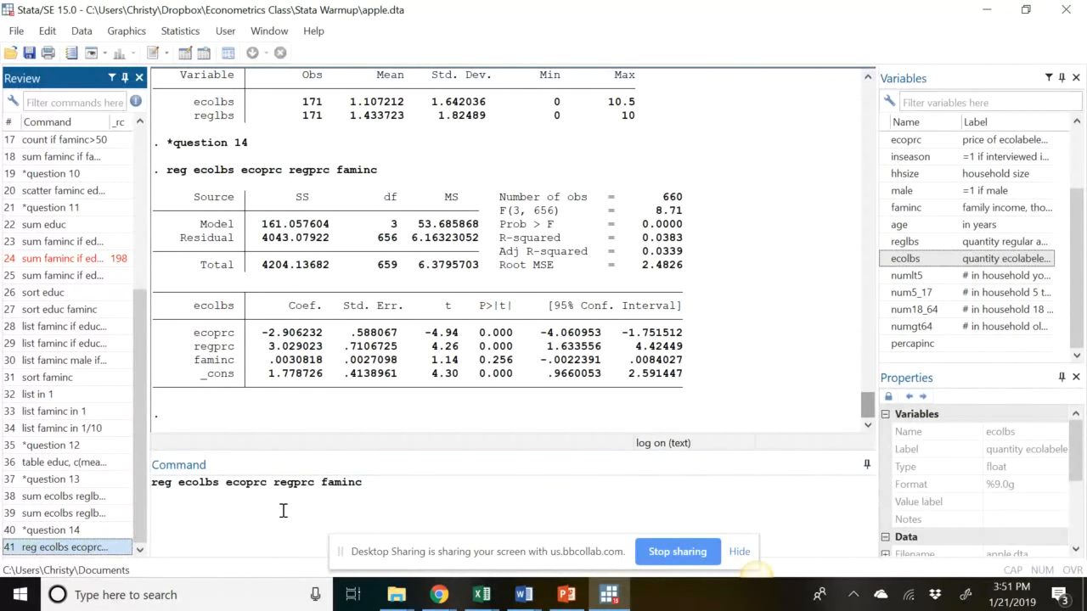
pyautogui.click(388, 481)
pyautogui.write('if ')
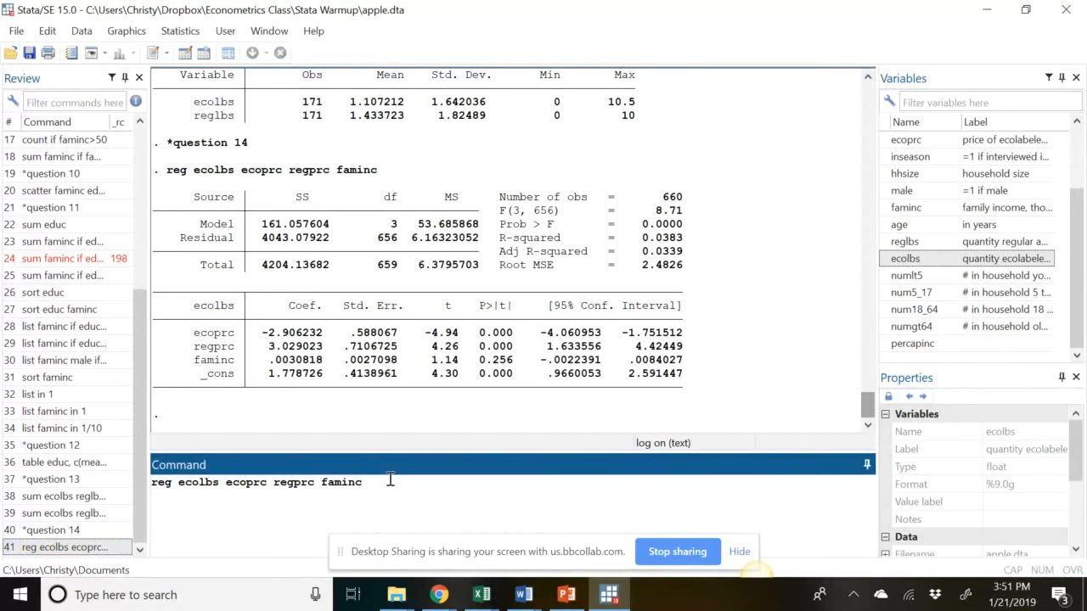
pyautogui.write('faminc>50')
pyautogui.press('Return')
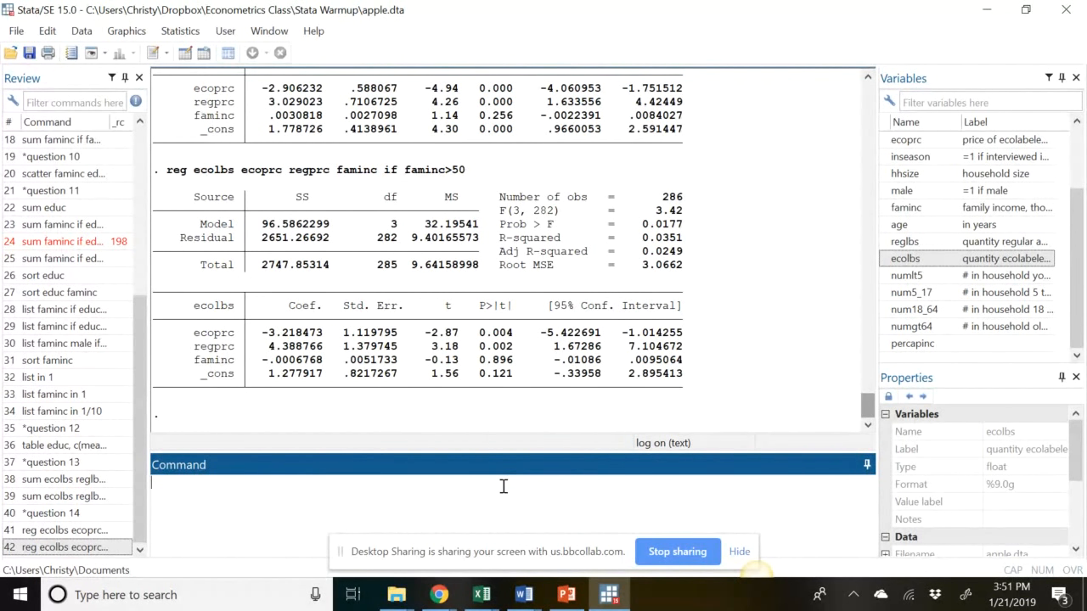
# - Rerun the regression for low incomes with "reg ecolbs ecoprc regprc faminc if faminc<30"
pyautogui.click(87, 548)
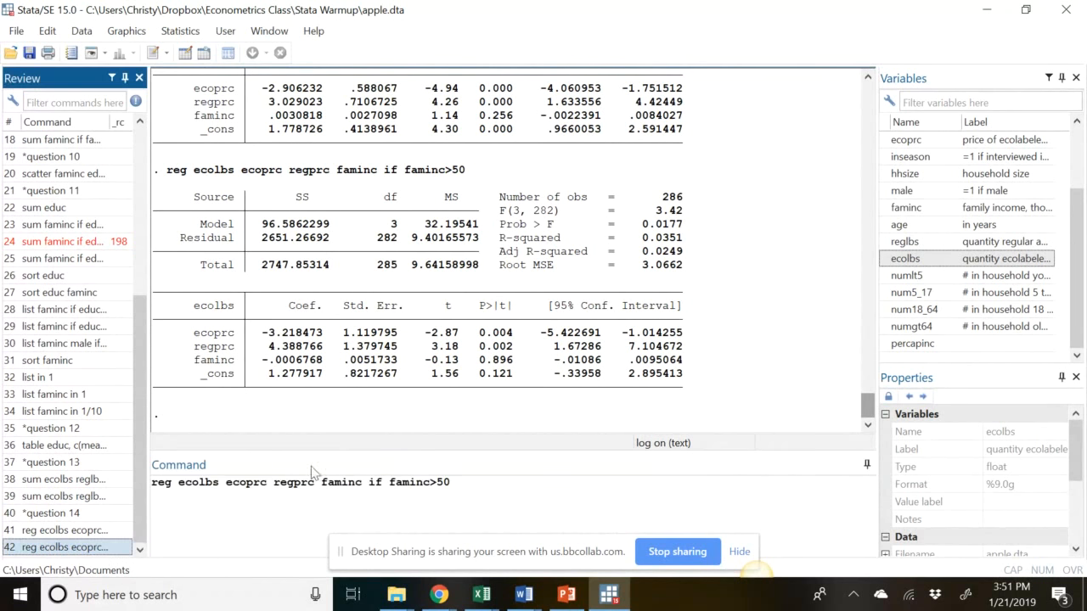
pyautogui.click(451, 482)
pyautogui.press('BackSpace')
pyautogui.press('BackSpace')
pyautogui.press('BackSpace')
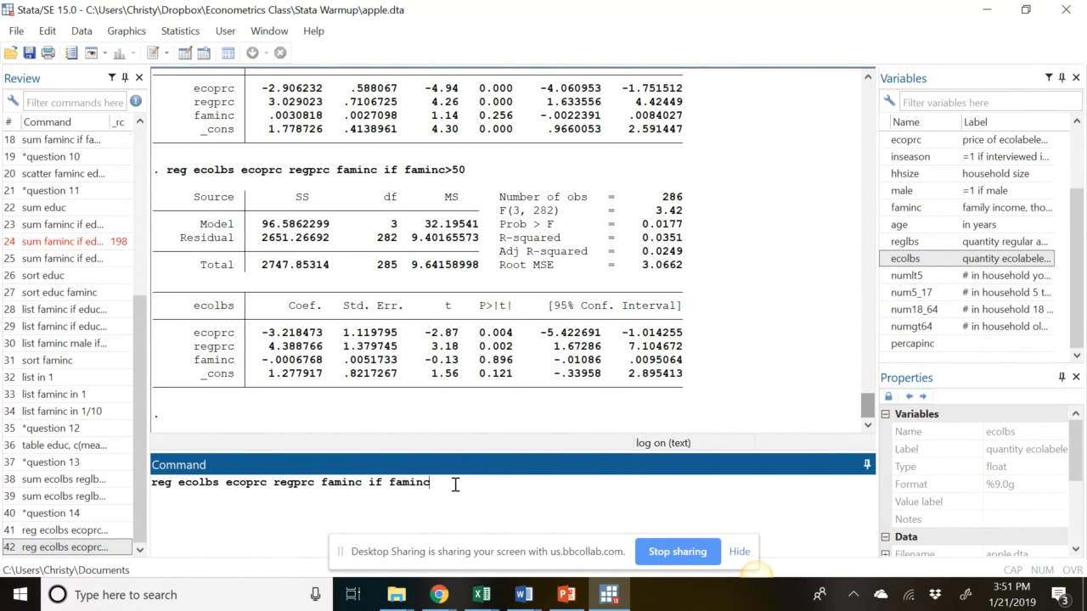
pyautogui.write('<30')
pyautogui.press('Return')
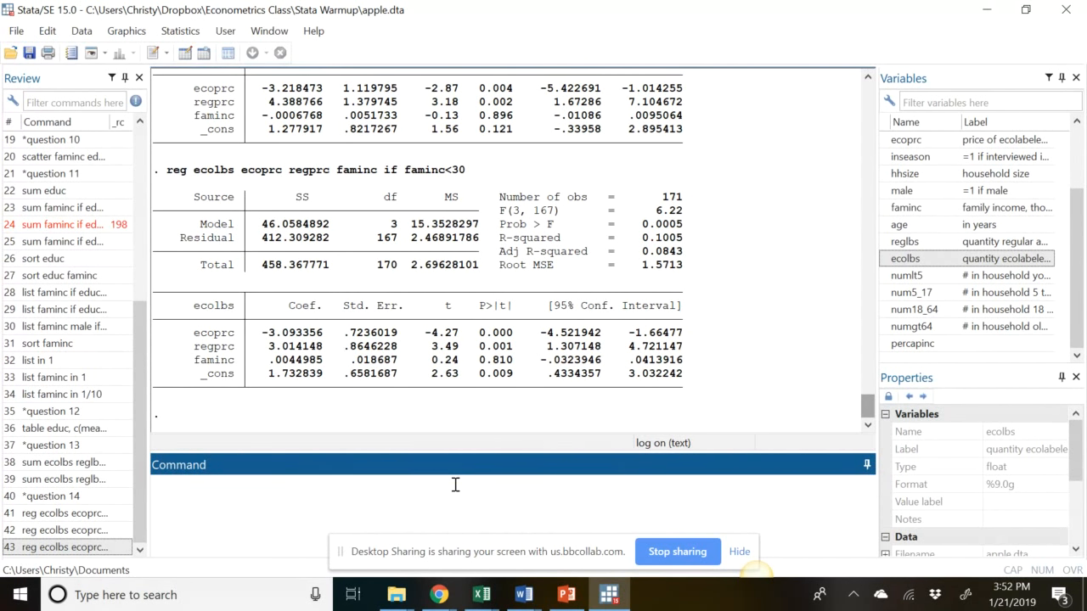
# - Log the comment "*question 15" and try Stata as a calculator with "display 2+2"
pyautogui.write('*question 15')
pyautogui.press('Return')
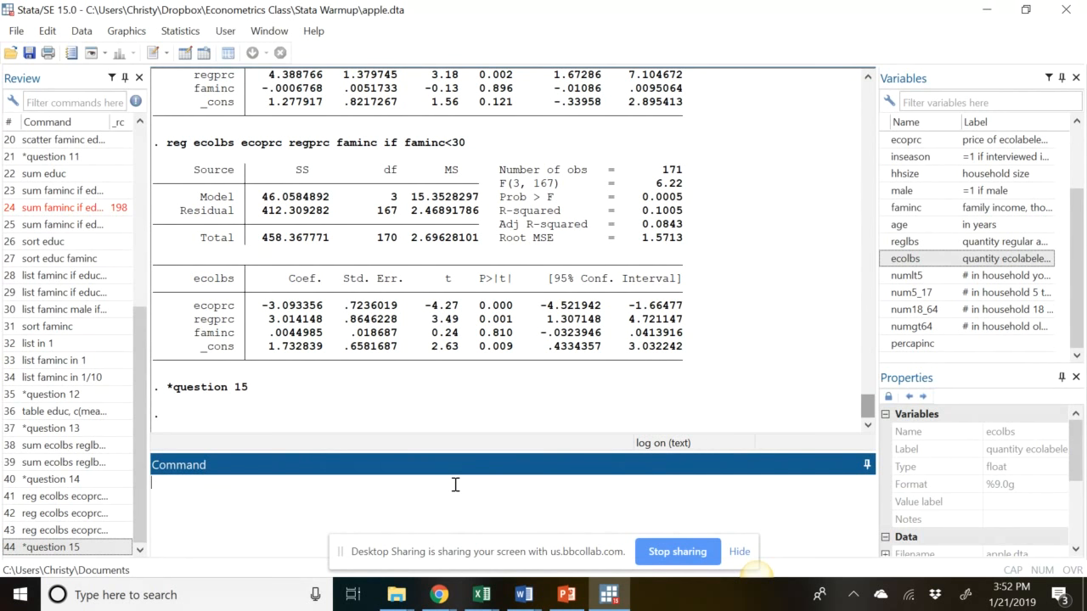
pyautogui.write('display 2+2')
pyautogui.press('Return')
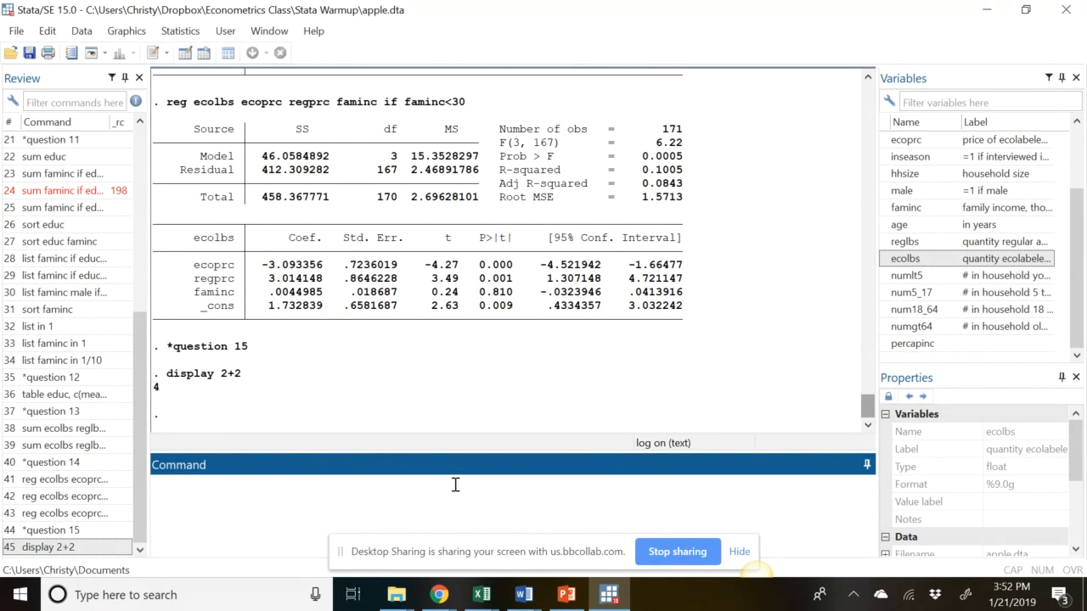
# - Run the simple regression "reg ecolbs ecoprc" and compute a prediction from rounded coefficients with "display 2.4 - (.845*1.08)"
pyautogui.write('reg ecolbs ecoprc')
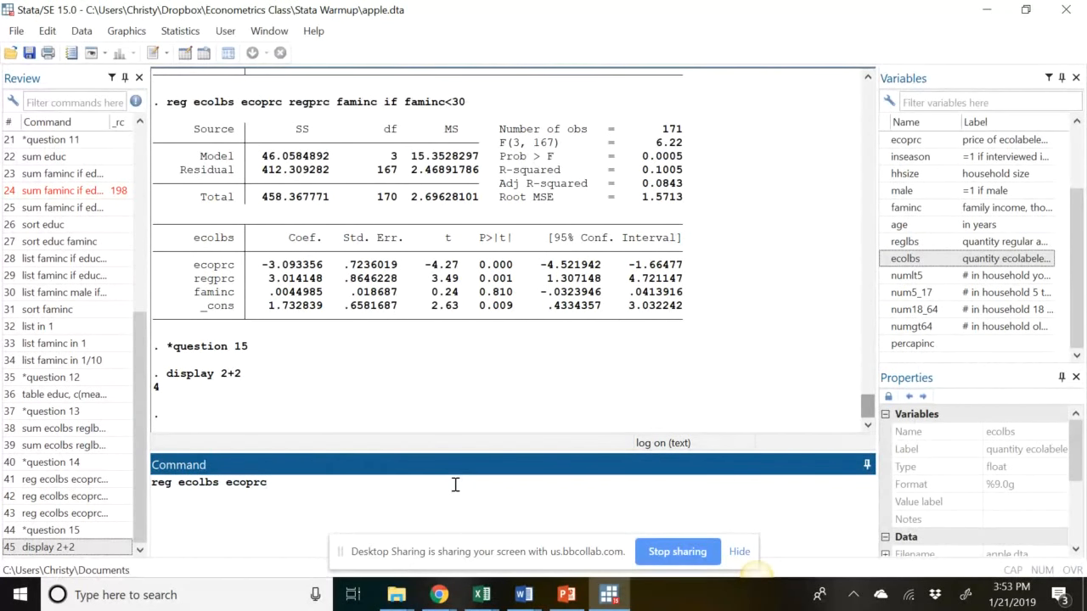
pyautogui.press('Return')
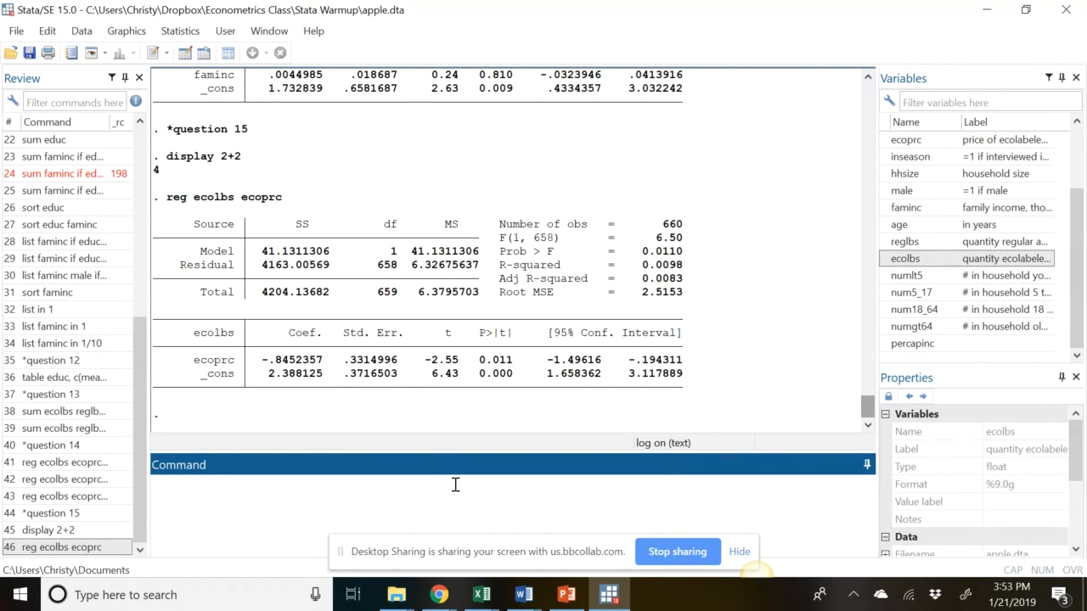
pyautogui.write('display 2.4 -')
pyautogui.write('.845*')
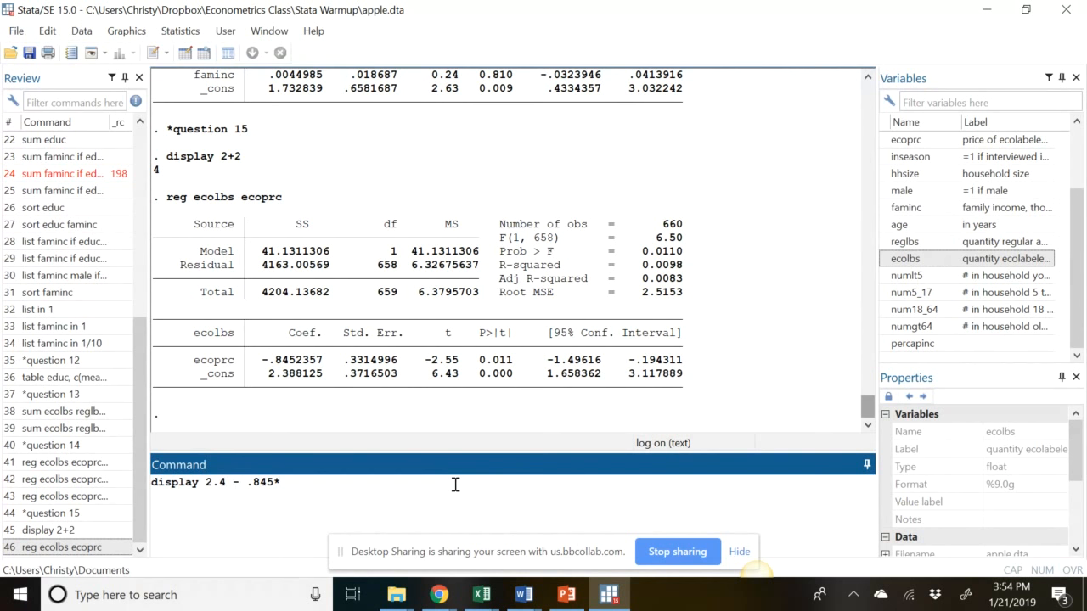
pyautogui.write('1.08')
pyautogui.click(248, 482)
pyautogui.write('(.')
pyautogui.click(324, 483)
pyautogui.write(')')
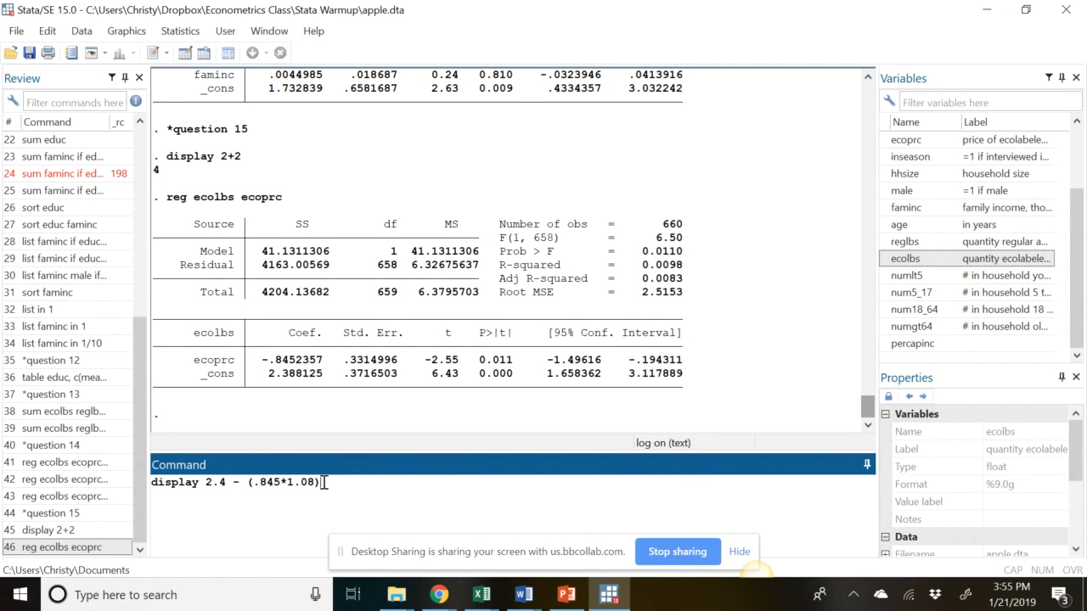
pyautogui.press('Return')
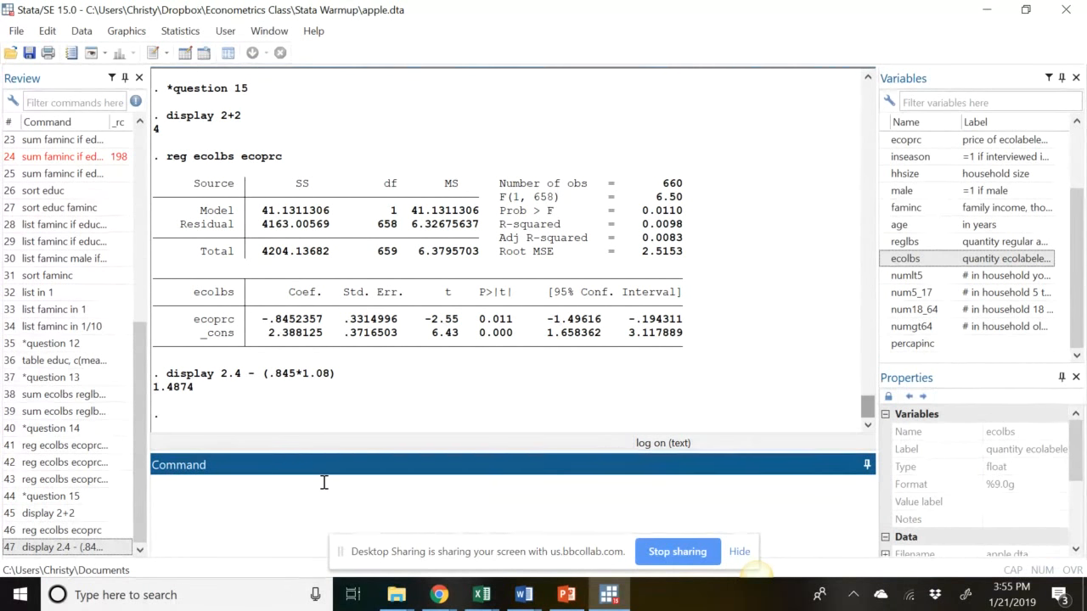
# - Compute the prediction at a price of 1.08 from the stored coefficients with "display _b[_cons] + _b[ecoprc]*1.08"
pyautogui.write('display')
pyautogui.write('_b[_cons')
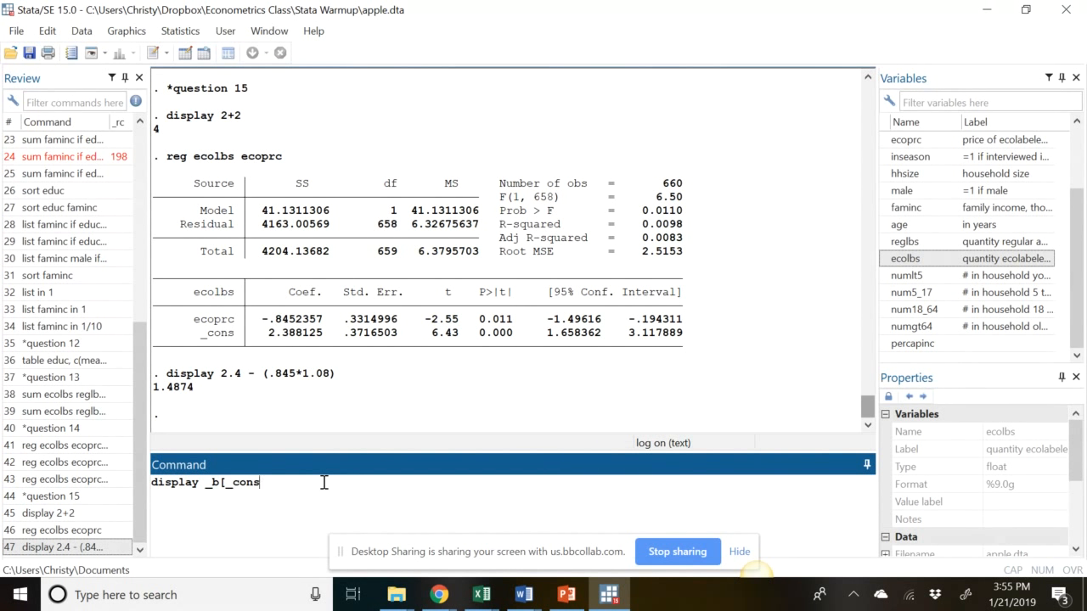
pyautogui.write(']')
pyautogui.write('+ _b[ecoprc]')
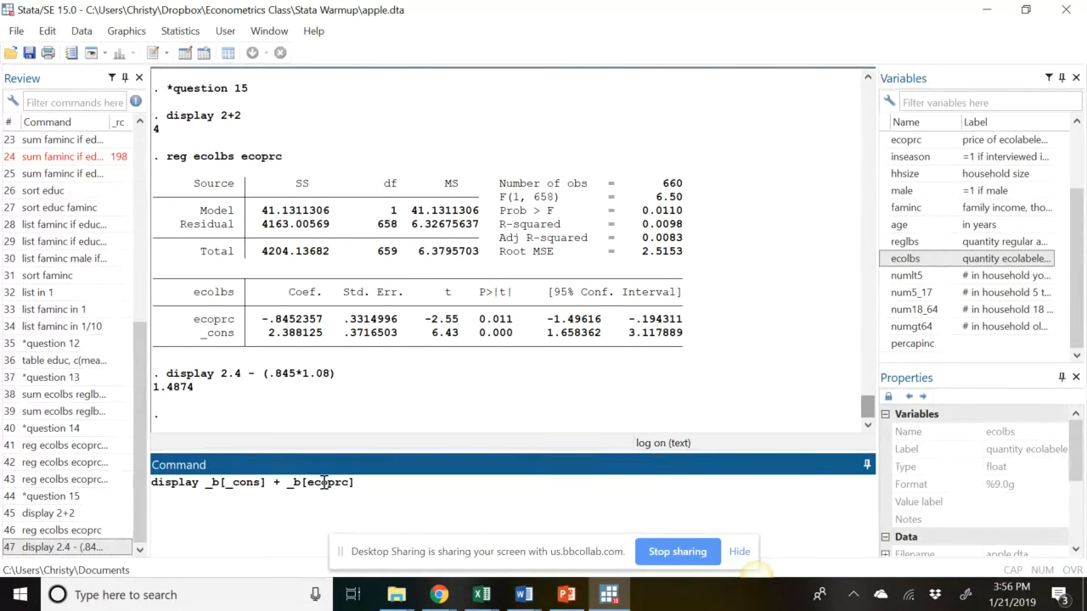
pyautogui.write('*1.08')
pyautogui.press('Return')
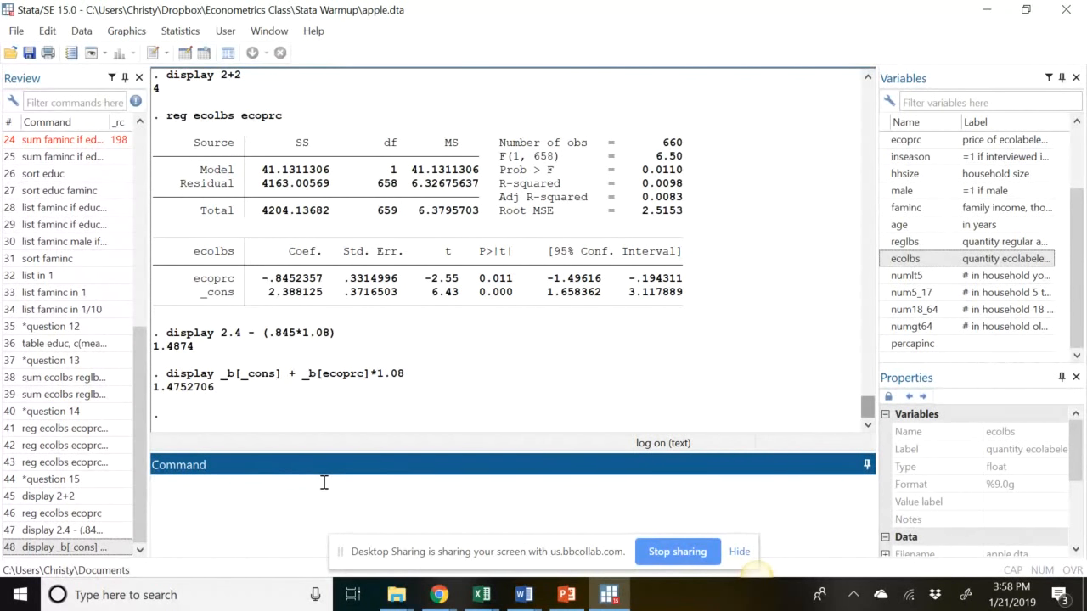
# - Generate fitted values from the regression with "predict yhat" and find the new variable in the variable list
pyautogui.write('pr')
pyautogui.write('dict yhat')
pyautogui.press('Return')
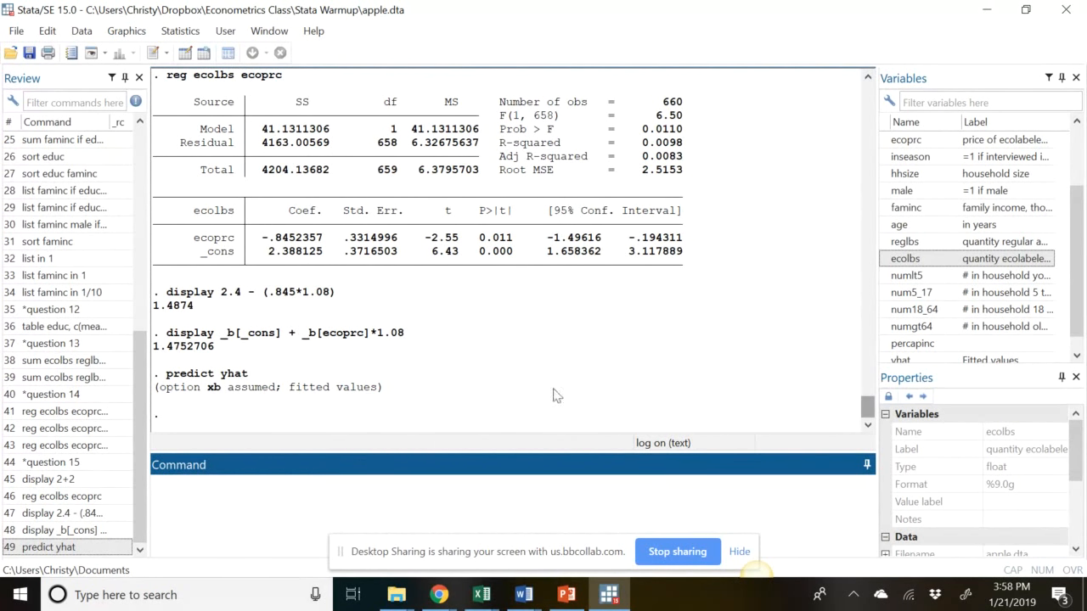
pyautogui.moveTo(1082, 254); pyautogui.dragTo(1081, 272)
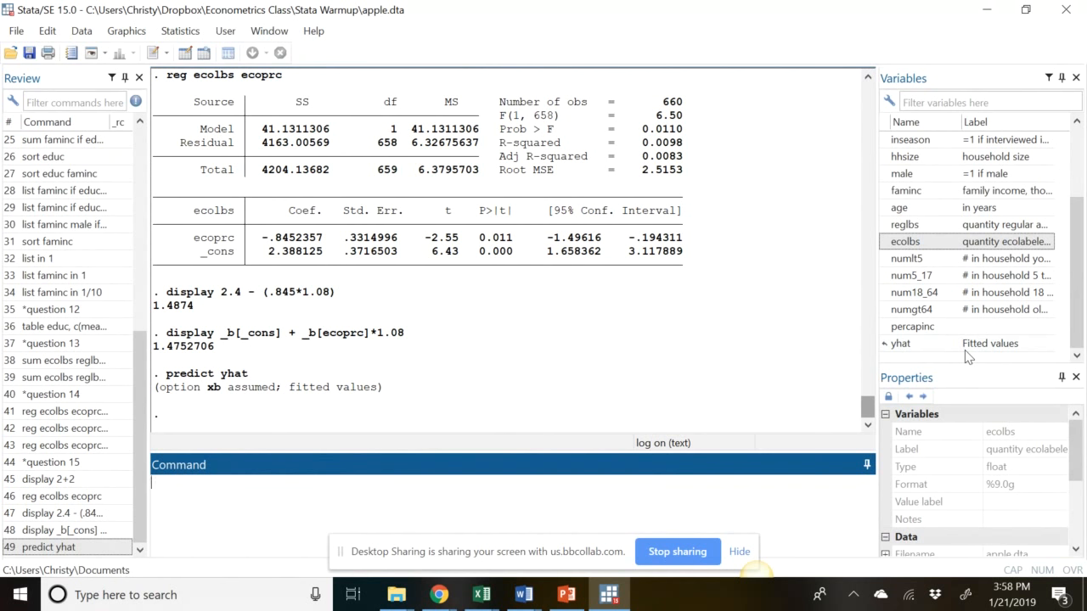
# - Open the apple dataset in the Data Editor in browse mode
pyautogui.click(82, 30)
pyautogui.moveTo(219, 76)
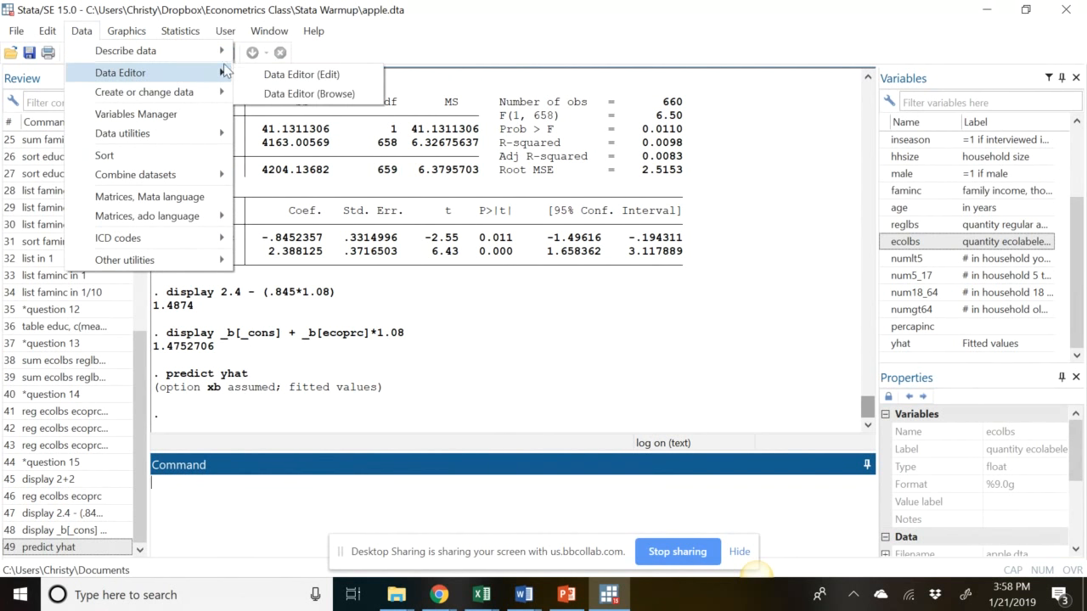
pyautogui.click(291, 95)
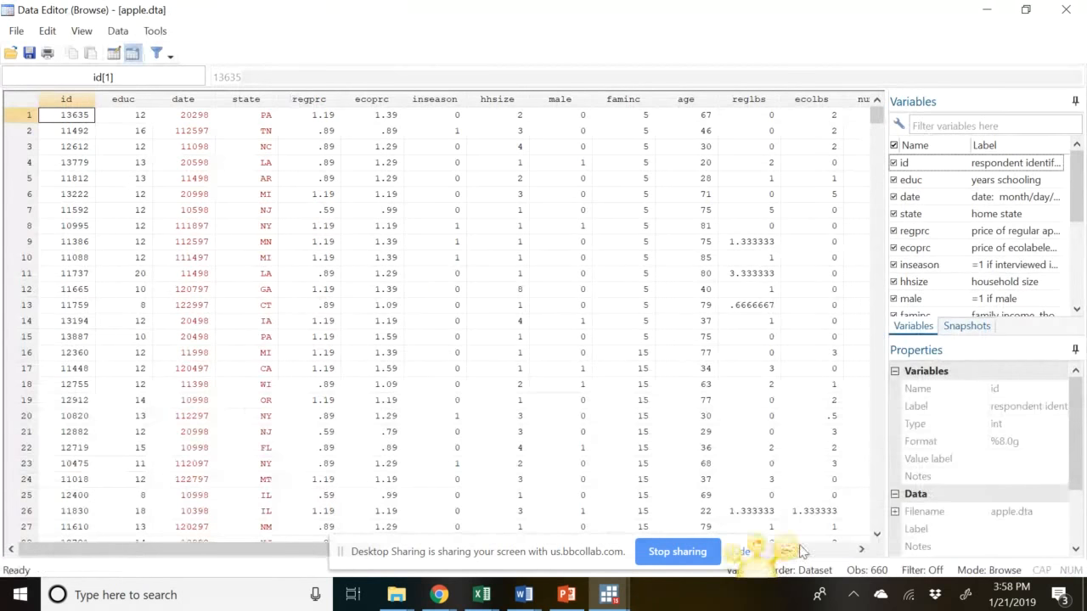
# - Examine the fitted values in the yhat column, then close the data browser
pyautogui.click(849, 549)
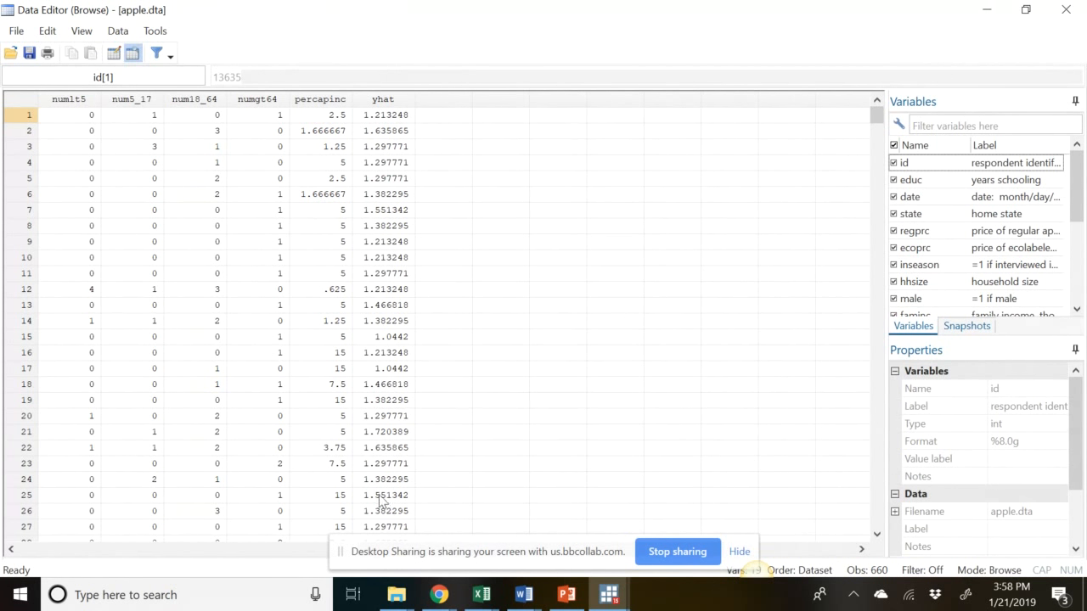
pyautogui.click(1067, 12)
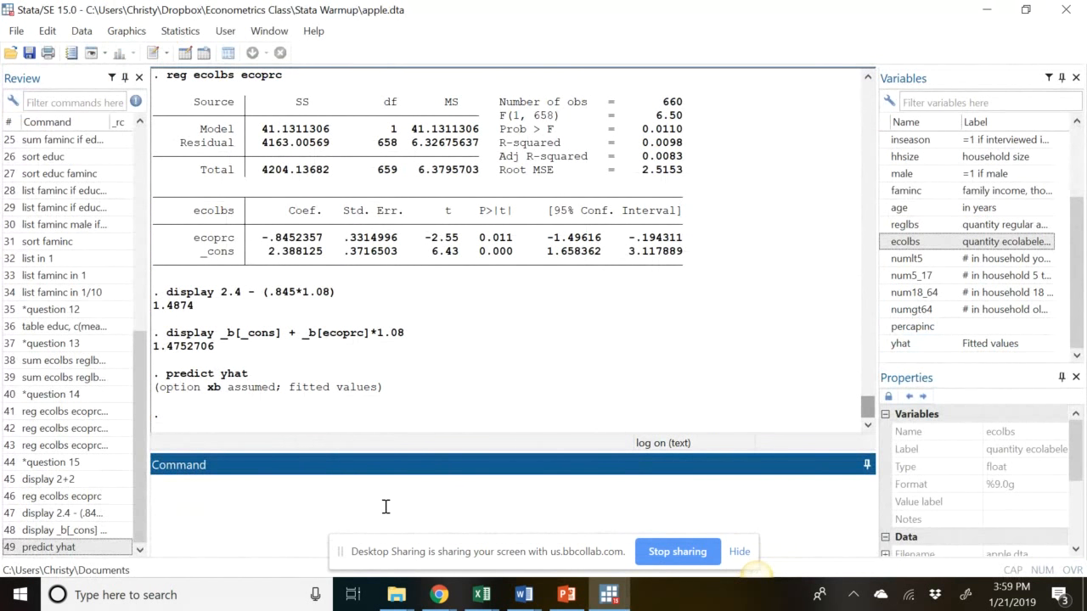
# - Generate the regression residuals with "predict uhat, residuals" and find the new variable in the variable list
pyautogui.write('predict uhat')
pyautogui.press('BackSpace')
pyautogui.write(', residuals')
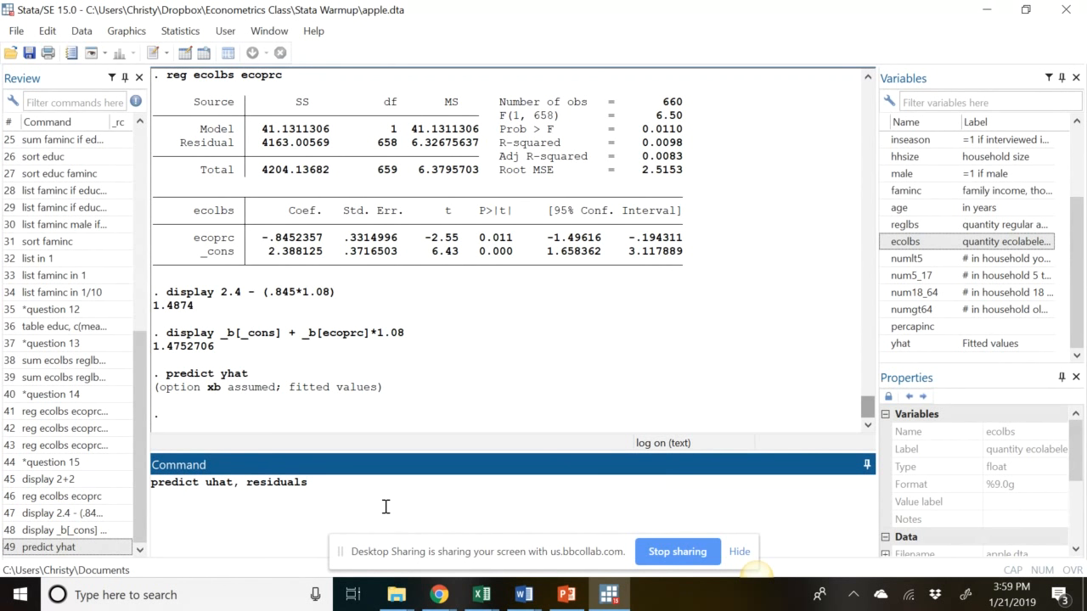
pyautogui.press('Return')
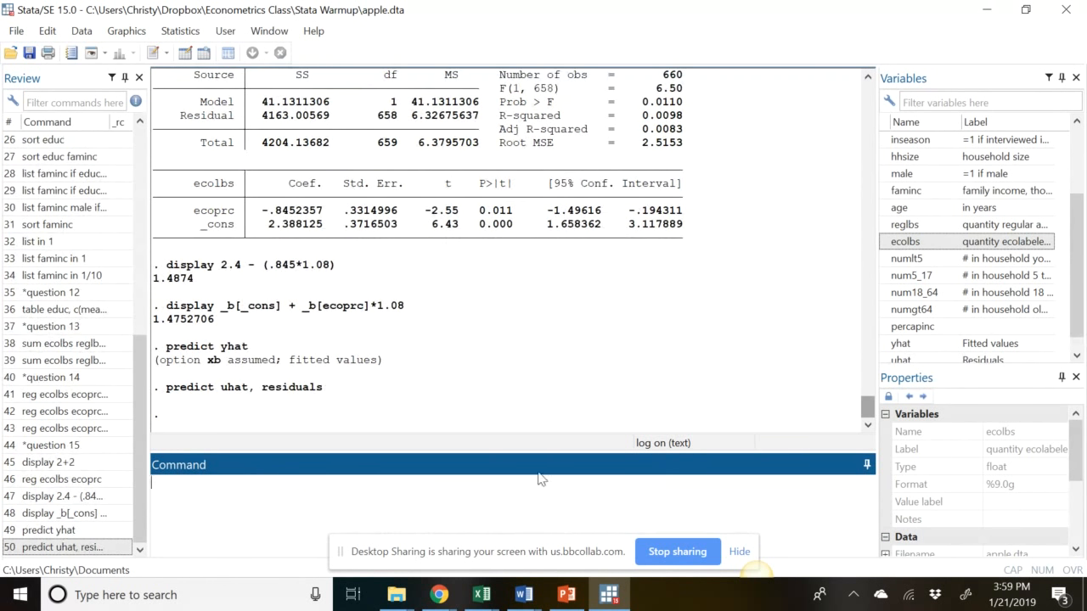
pyautogui.scroll(-2, 1082, 257)
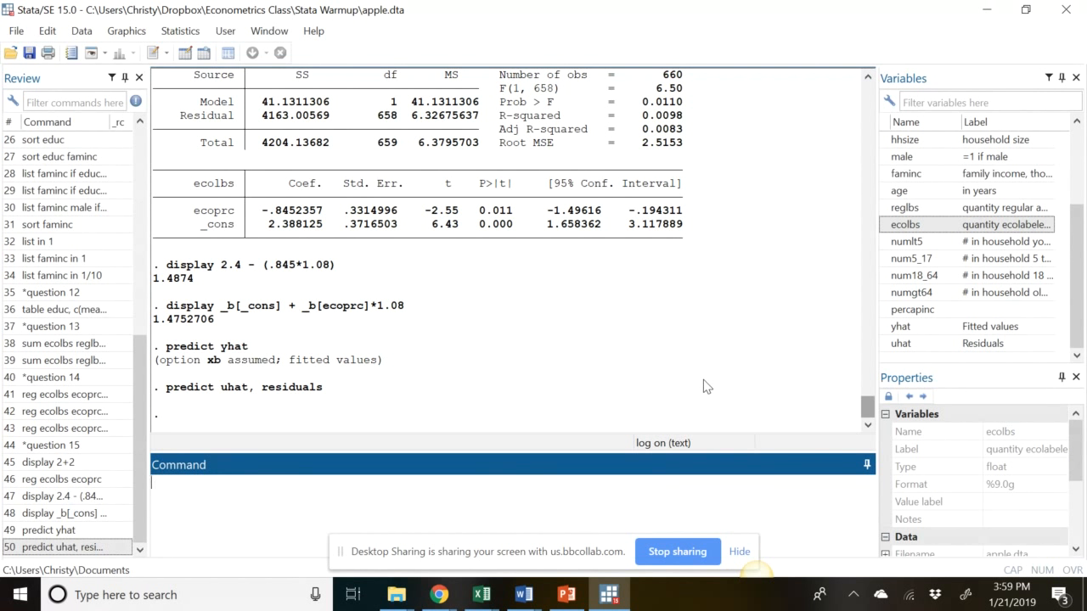
pyautogui.click(17, 31)
pyautogui.click(50, 91)
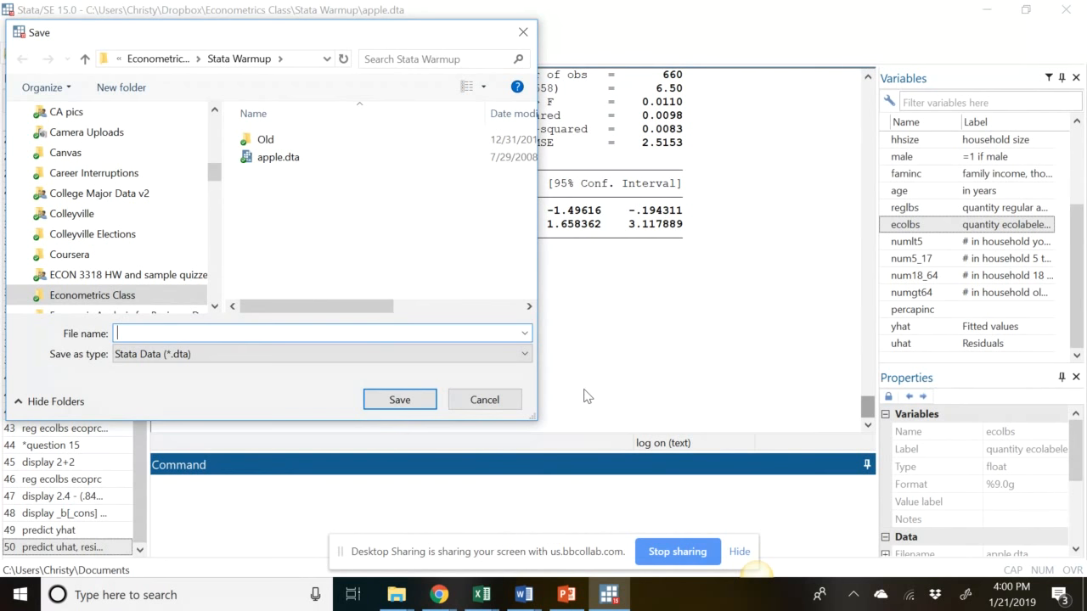
pyautogui.click(495, 400)
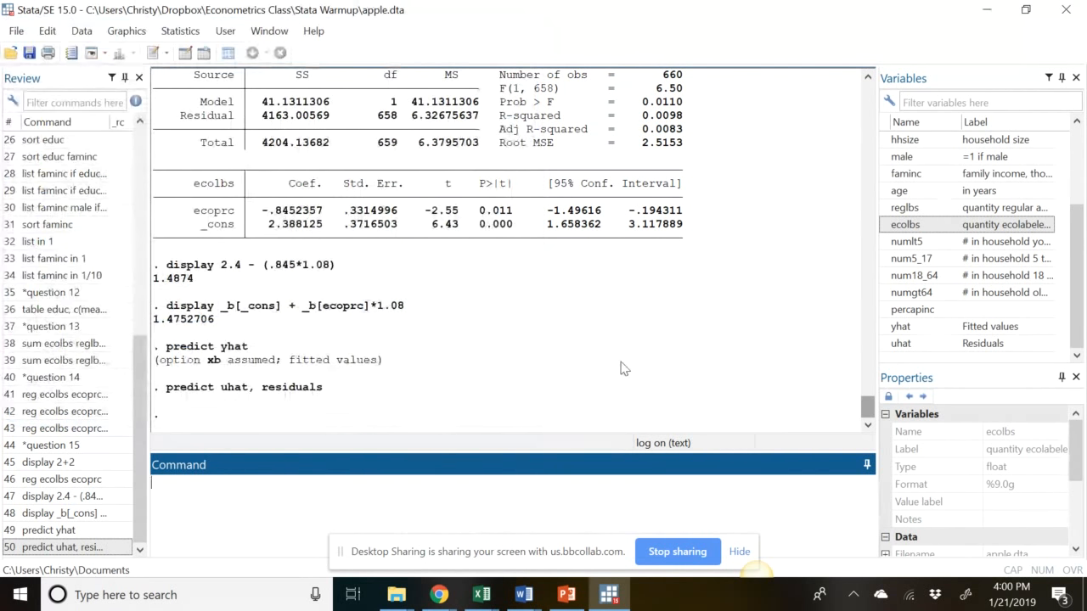
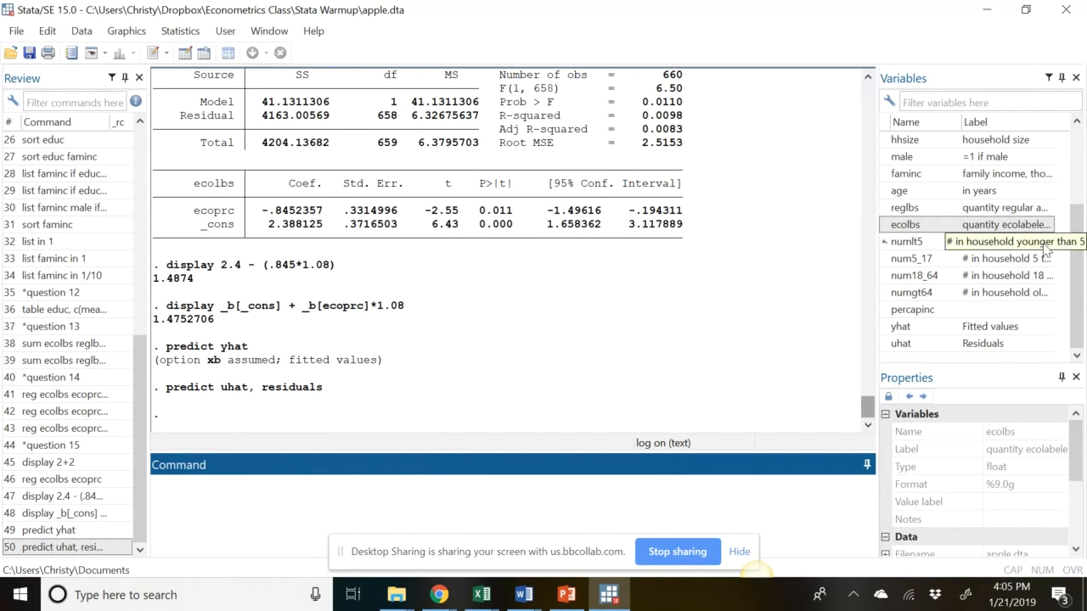
# - Add the comment line "*less than a high school degree" to the log
pyautogui.moveTo(1077, 273); pyautogui.dragTo(1077, 200)
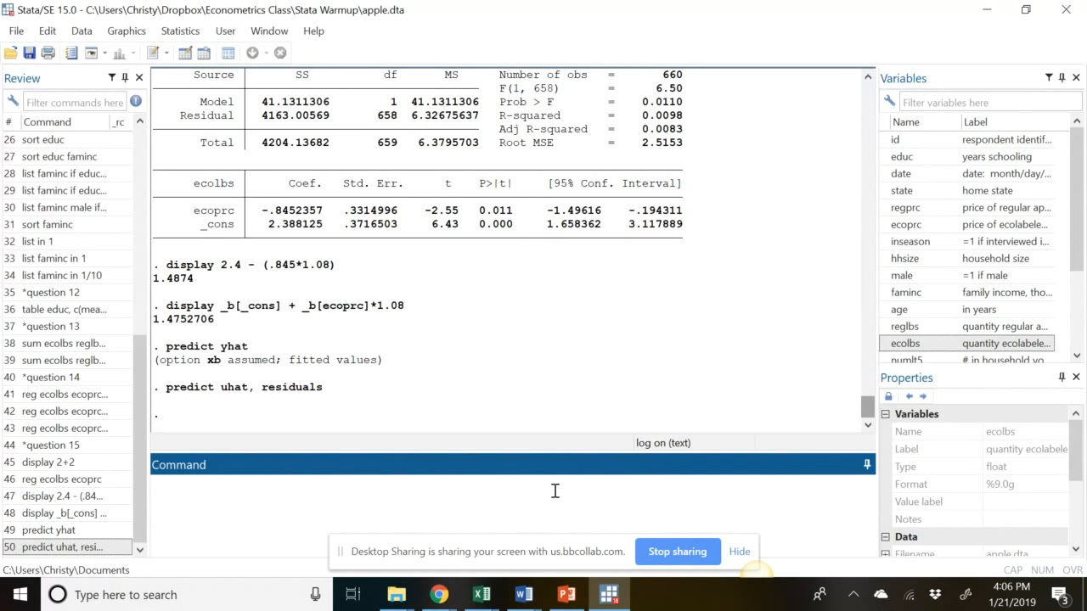
pyautogui.write('*less than a high school d')
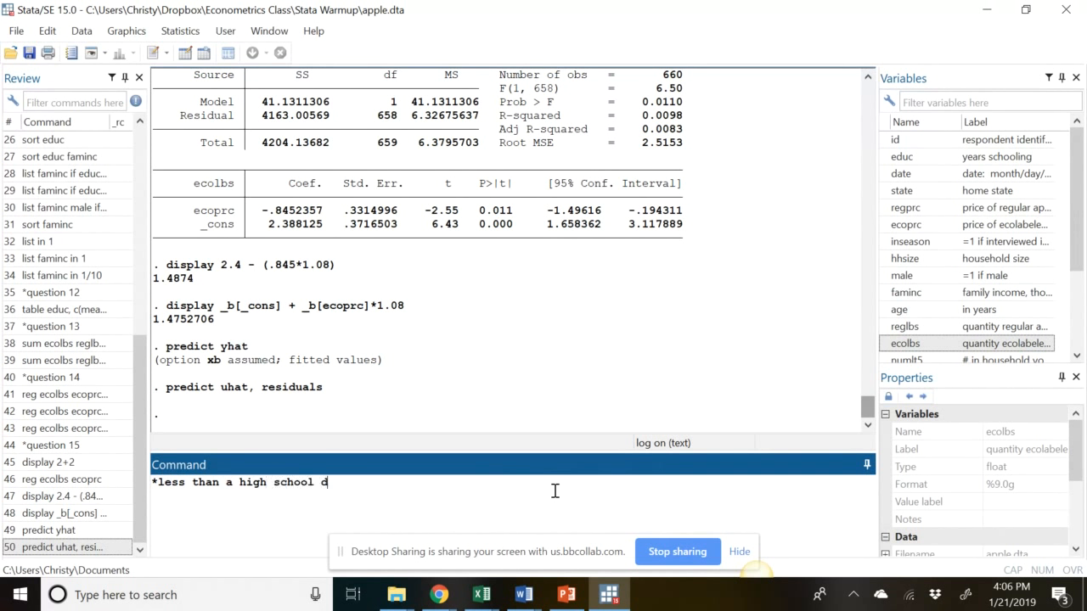
pyautogui.write('egree')
pyautogui.press('Return')
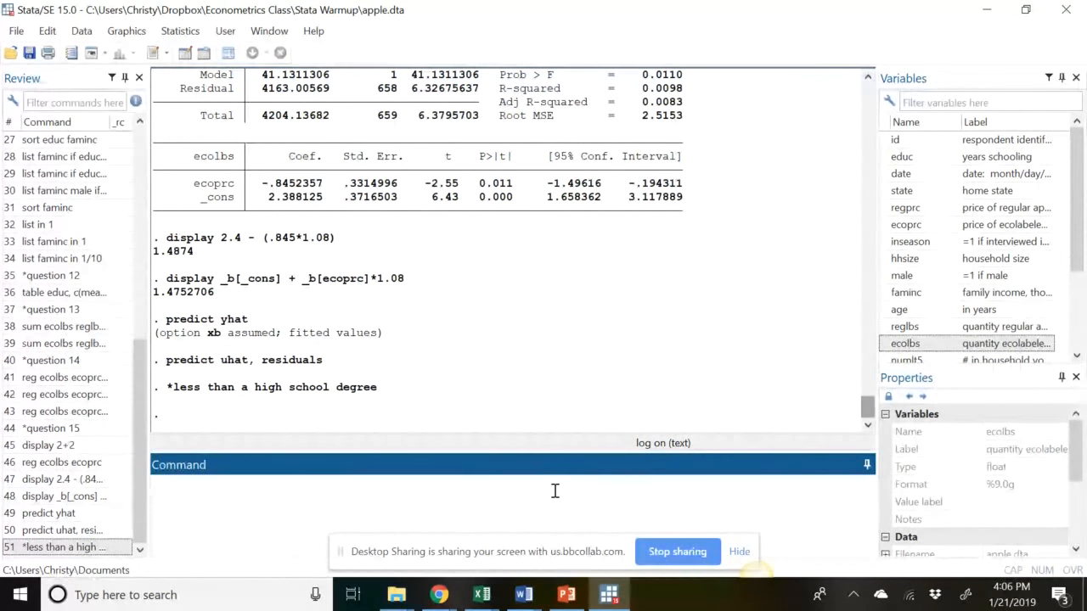
# - Create an indicator for low education with "gen lesshs = 1 if educ<12"
pyautogui.write('gen ')
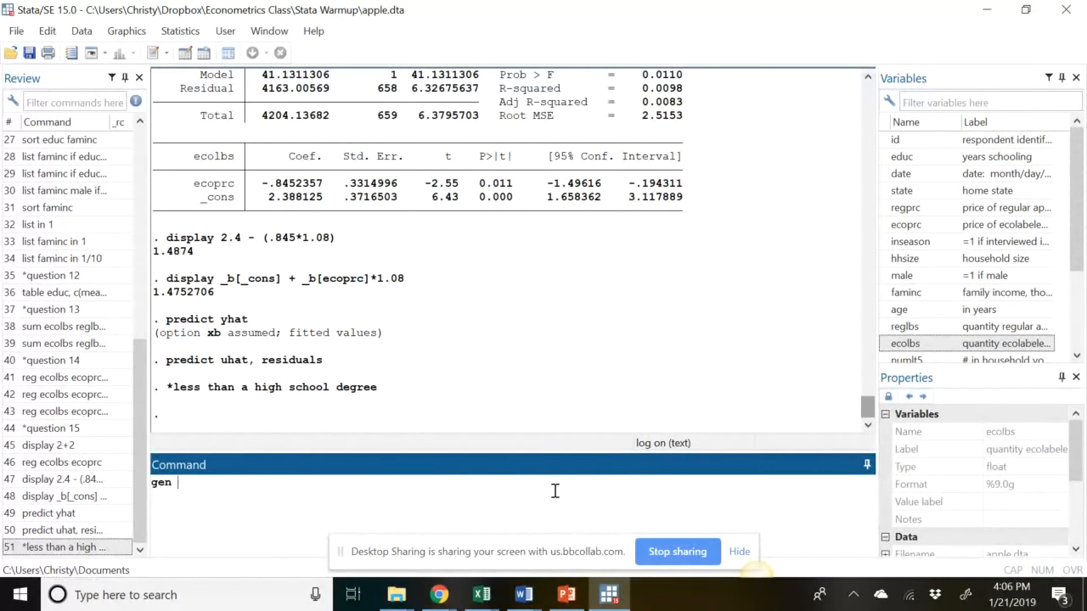
pyautogui.write('lesshs =')
pyautogui.write('educ')
pyautogui.press('BackSpace')
pyautogui.press('BackSpace')
pyautogui.press('BackSpace')
pyautogui.press('BackSpace')
pyautogui.write('1 if educ')
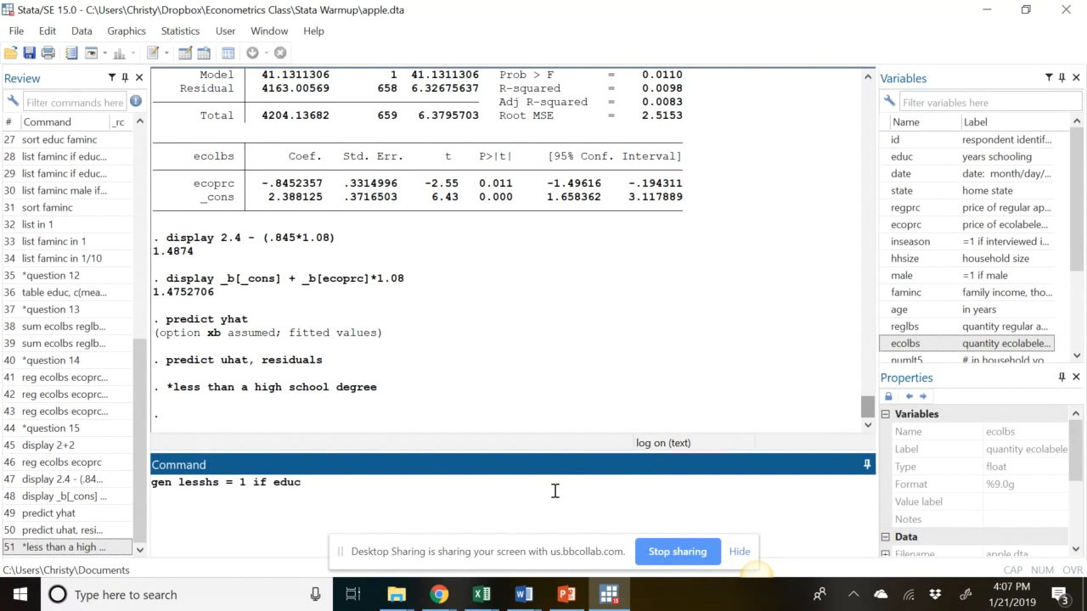
pyautogui.write('<12')
pyautogui.press('Return')
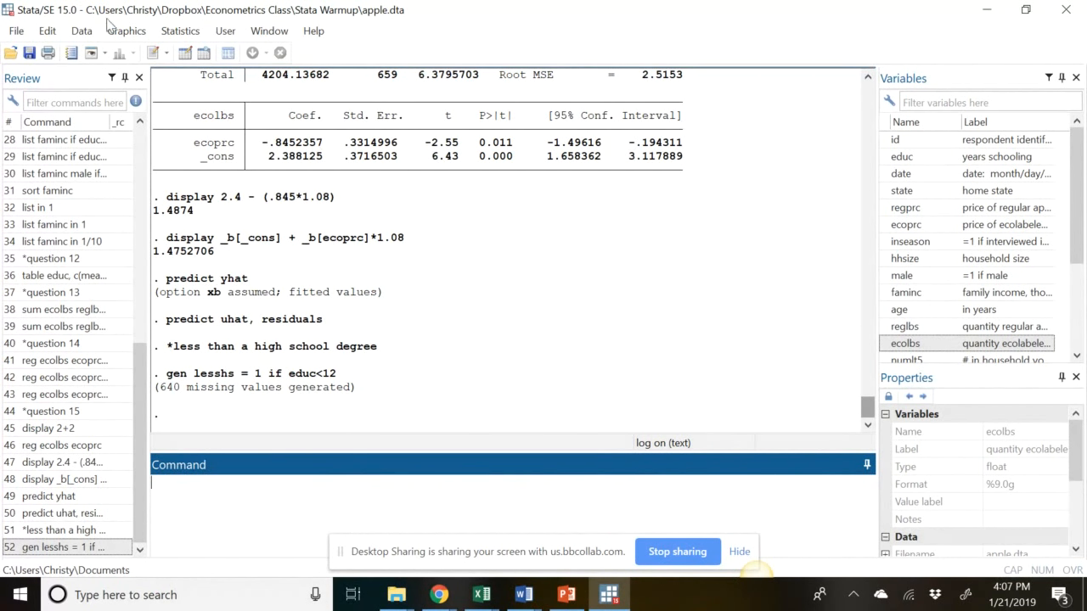
# - Browse the dataset to examine the lesshs column beside the other variables, then close the data browser
pyautogui.click(81, 30)
pyautogui.moveTo(210, 91)
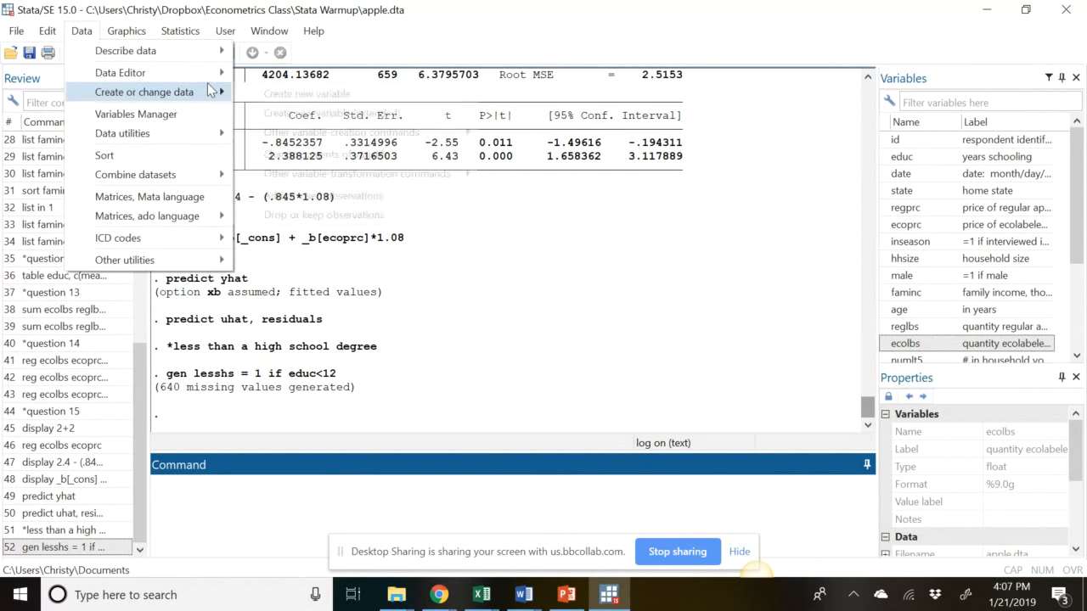
pyautogui.moveTo(152, 73)
pyautogui.click(276, 97)
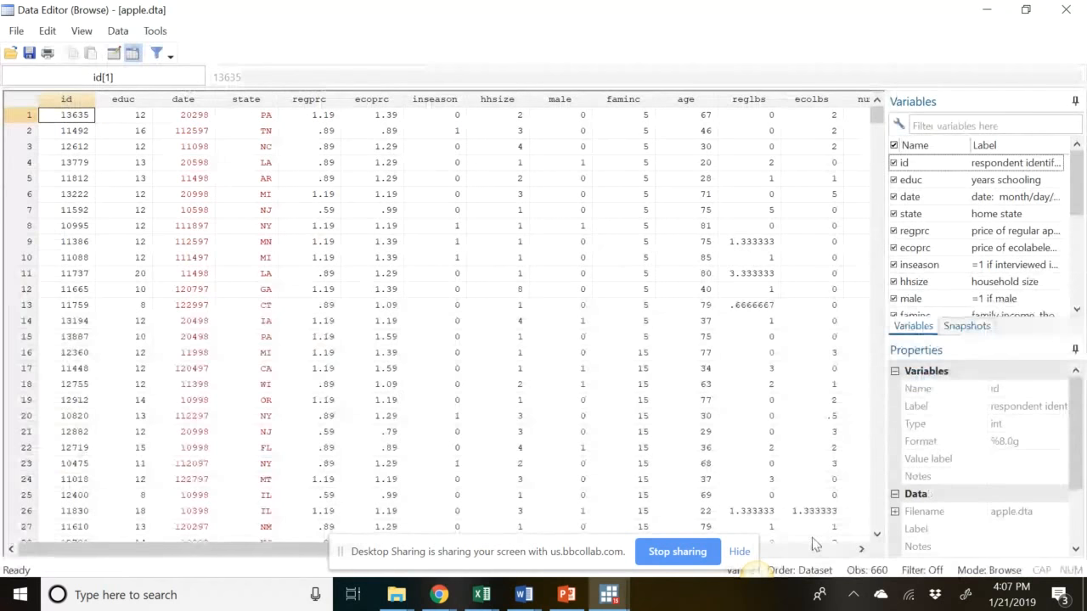
pyautogui.click(847, 549)
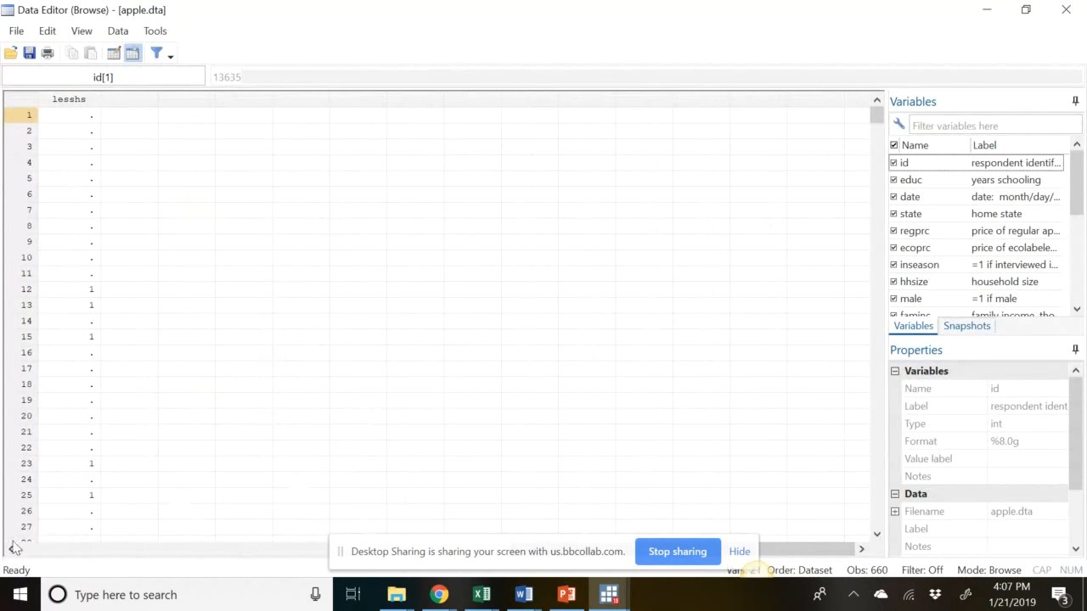
pyautogui.moveTo(11, 550); pyautogui.dragTo(12, 551)
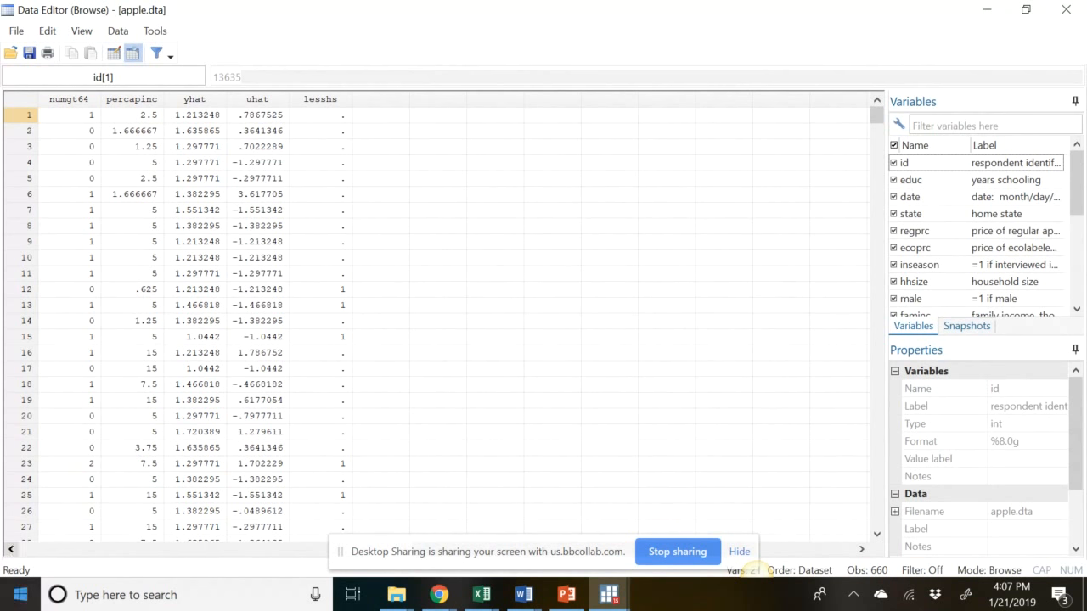
pyautogui.click(11, 551)
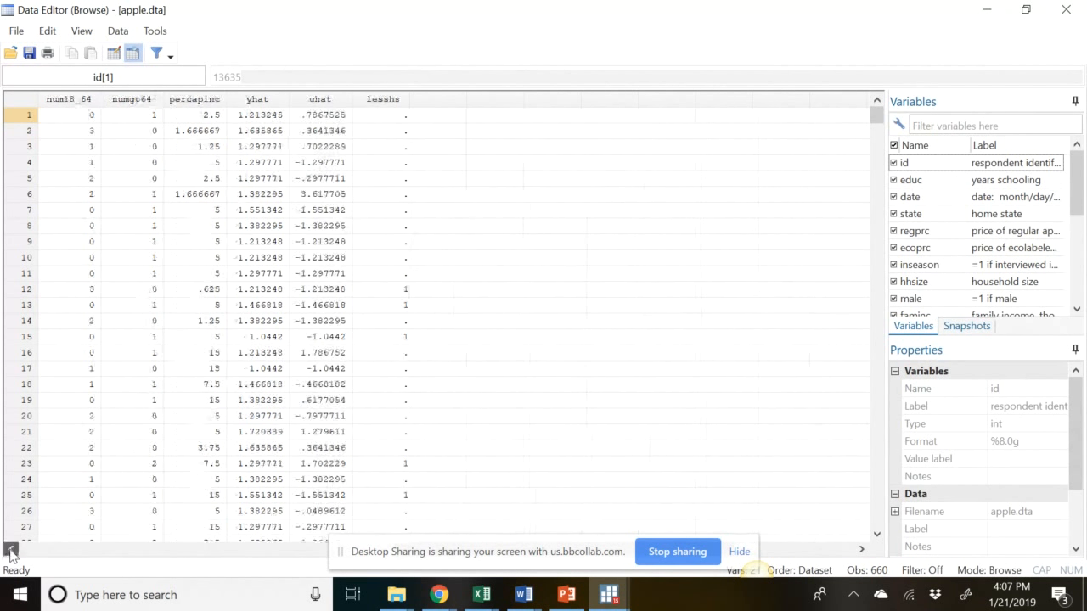
pyautogui.click(11, 551)
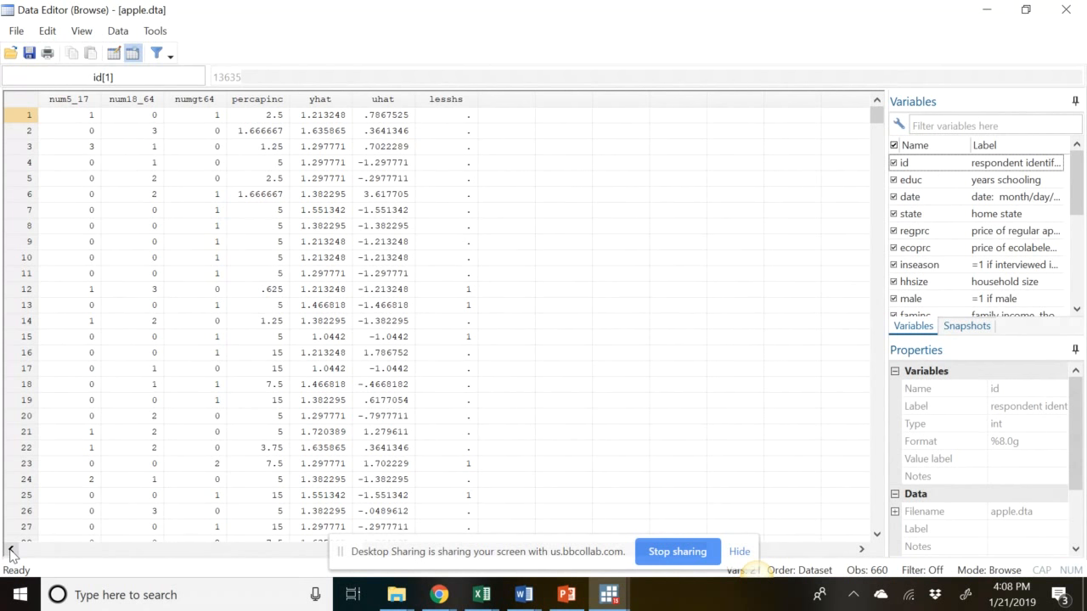
pyautogui.click(12, 553)
pyautogui.click(11, 553)
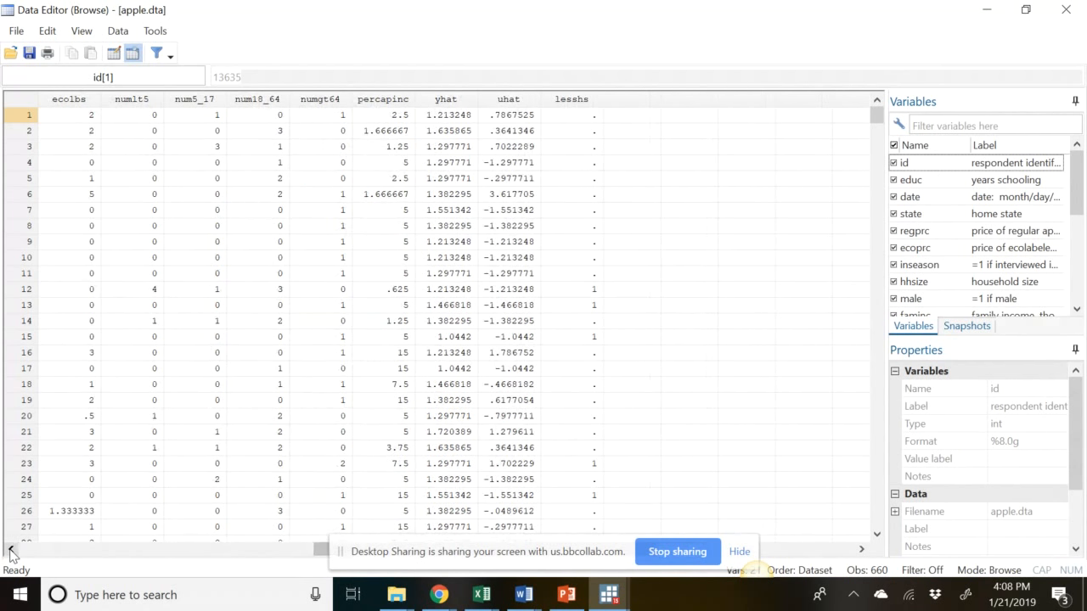
pyautogui.click(11, 553)
pyautogui.click(11, 553)
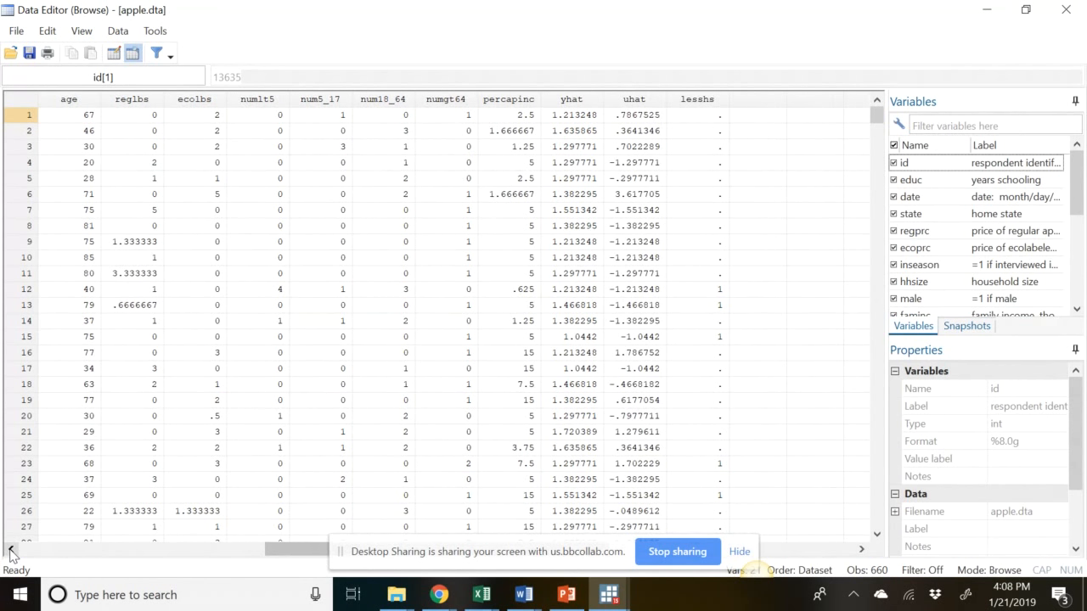
pyautogui.click(1064, 12)
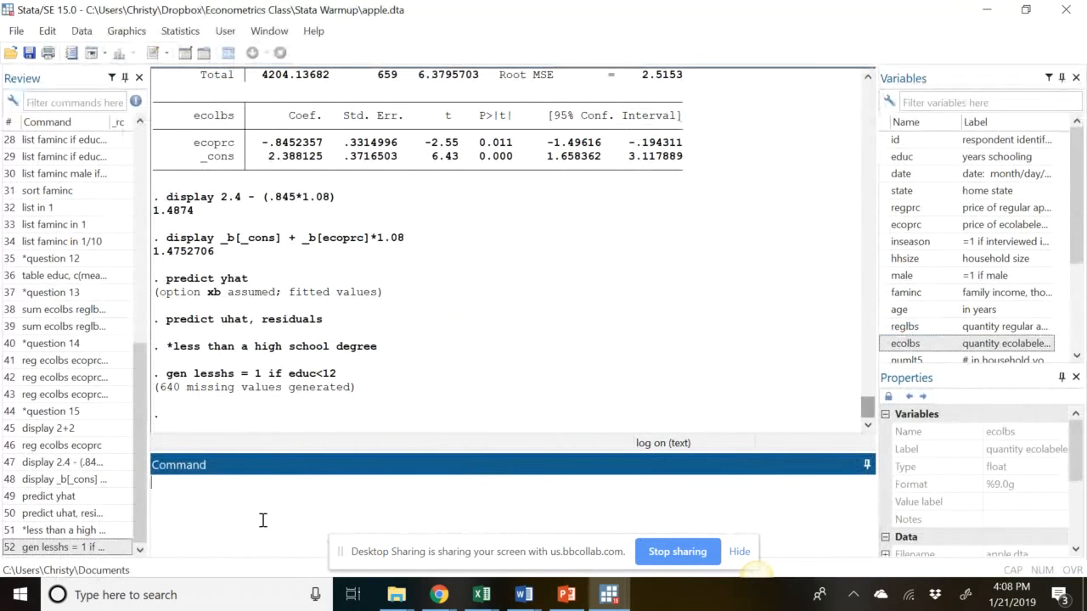
# - Fill in the zeros of the indicator with "replace lesshs = 0 if educ>=12"
pyautogui.write('replace les')
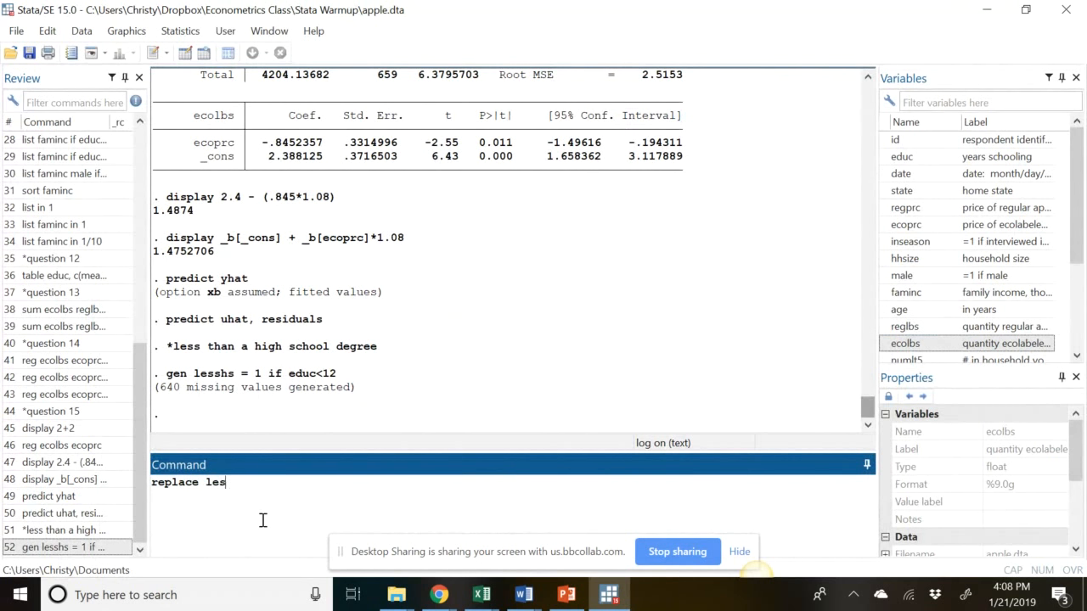
pyautogui.write('shs  = 0 if educ>=12')
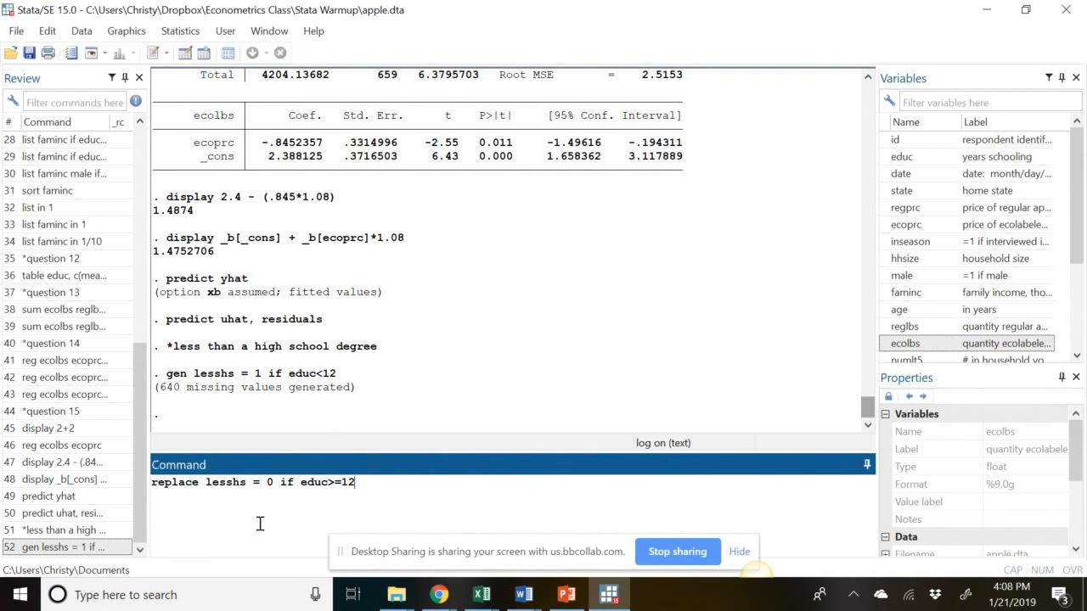
pyautogui.press('Return')
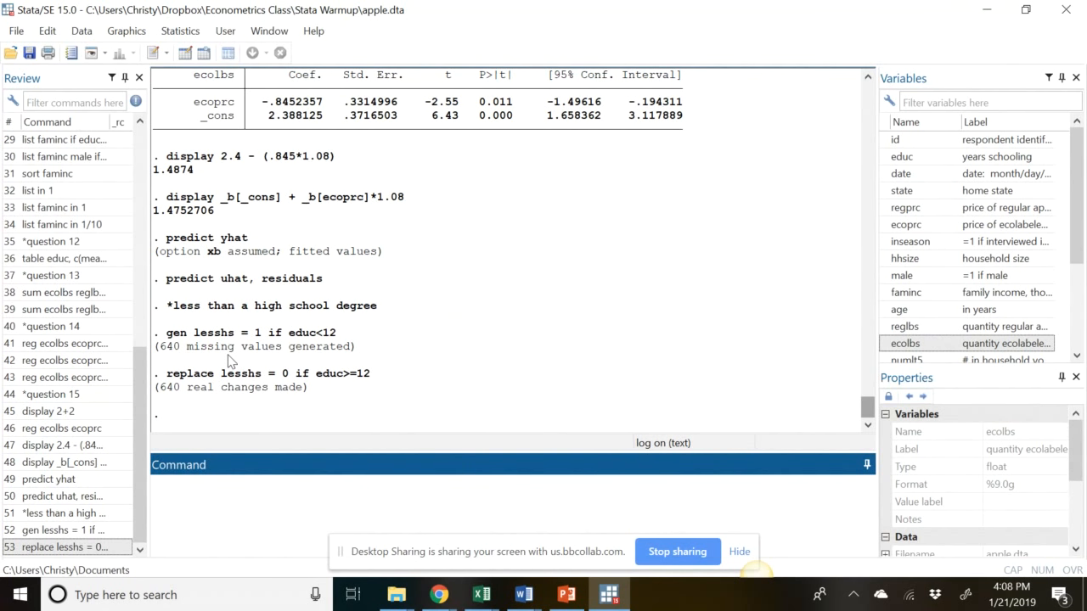
# - Browse the dataset to check the zeros and ones in the lesshs column, then close the data browser
pyautogui.click(84, 36)
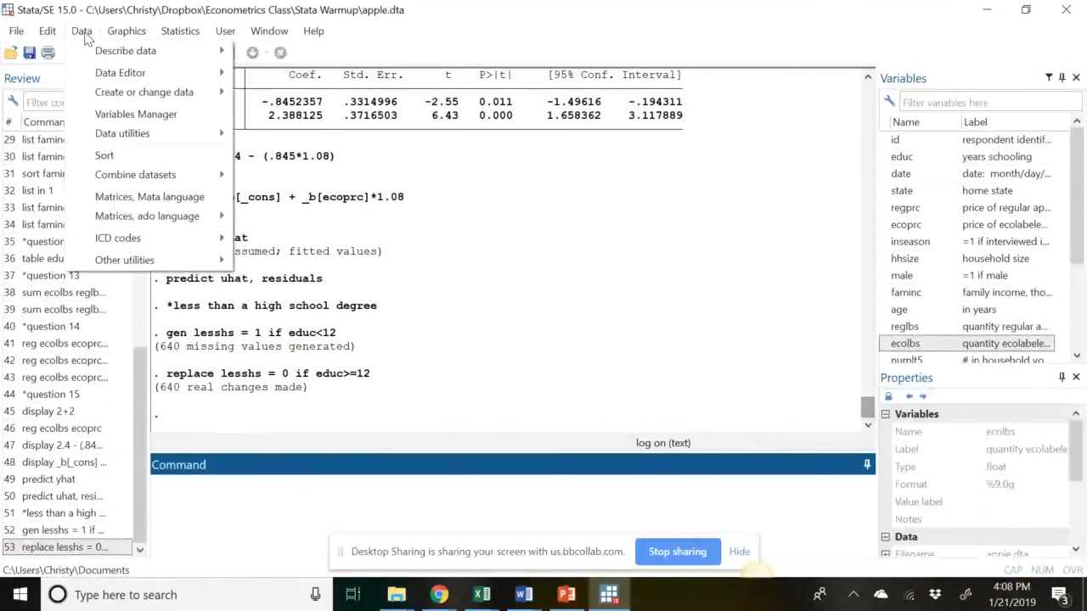
pyautogui.moveTo(218, 77)
pyautogui.click(306, 93)
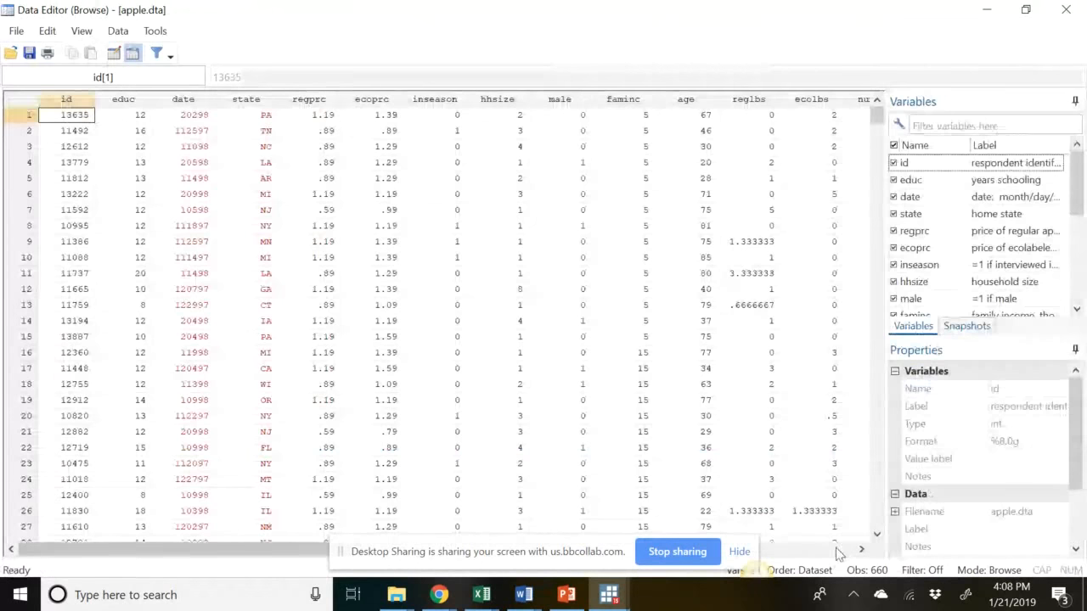
pyautogui.click(840, 550)
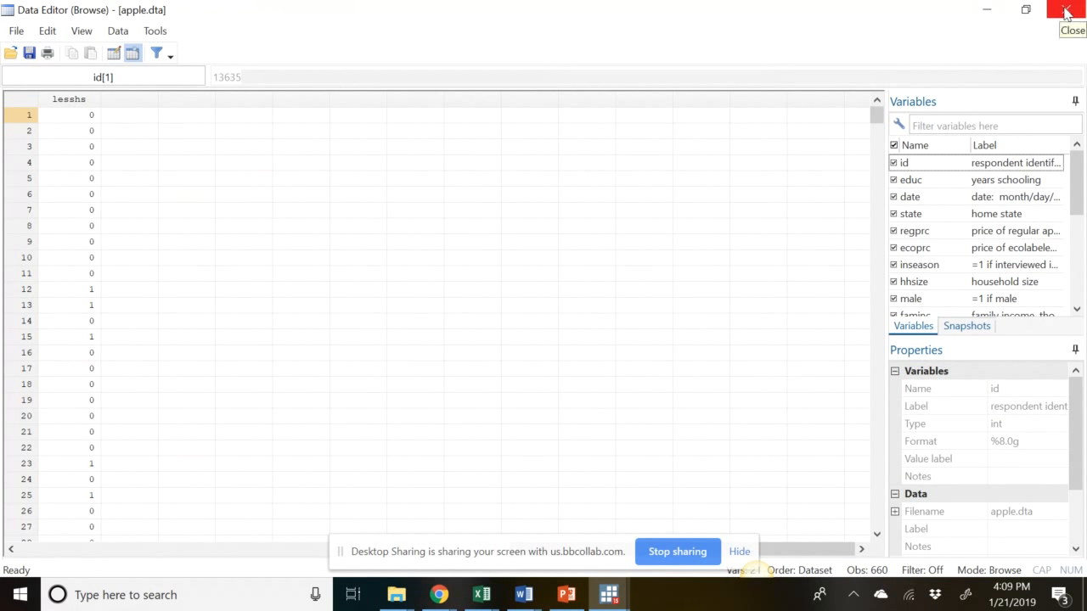
pyautogui.click(1066, 10)
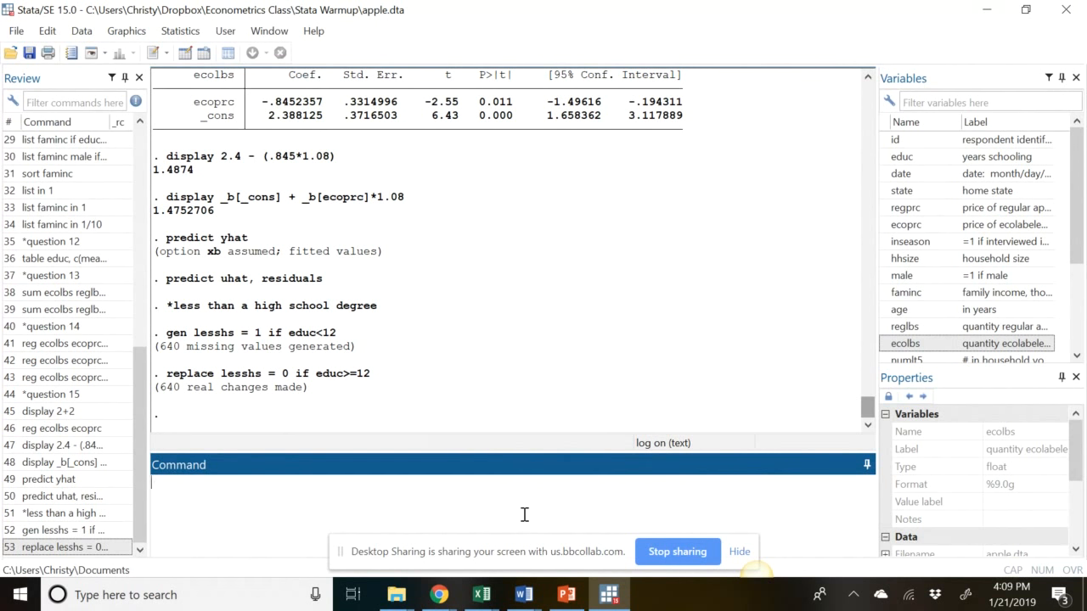
# - Drop lesshs and recreate the indicator in one command with "gen lesshs = educ<12"
pyautogui.write('drop lesshs')
pyautogui.press('Return')
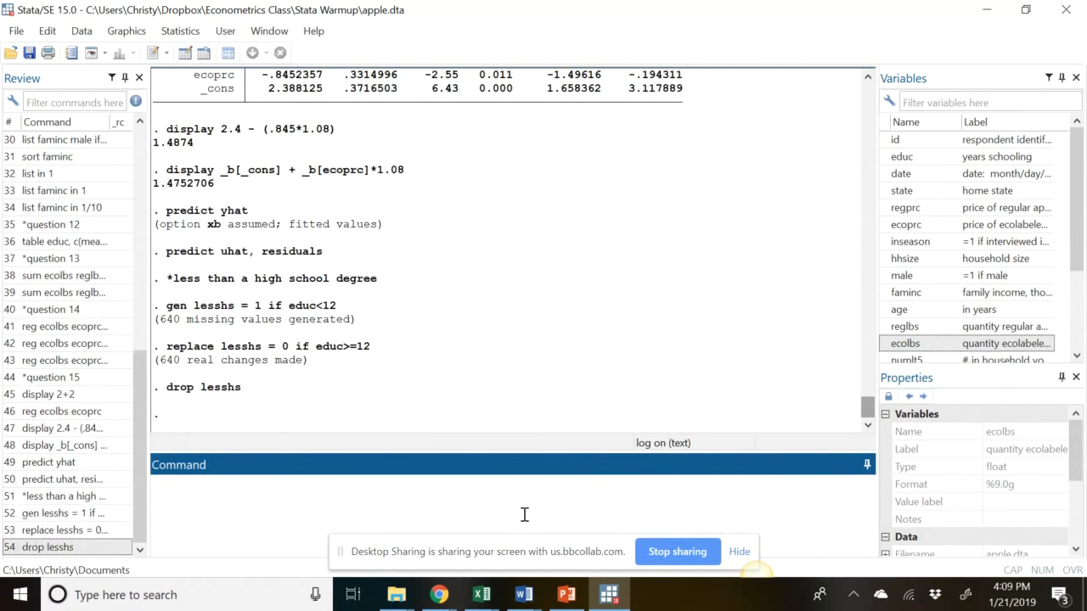
pyautogui.write('gen lesshs = educ')
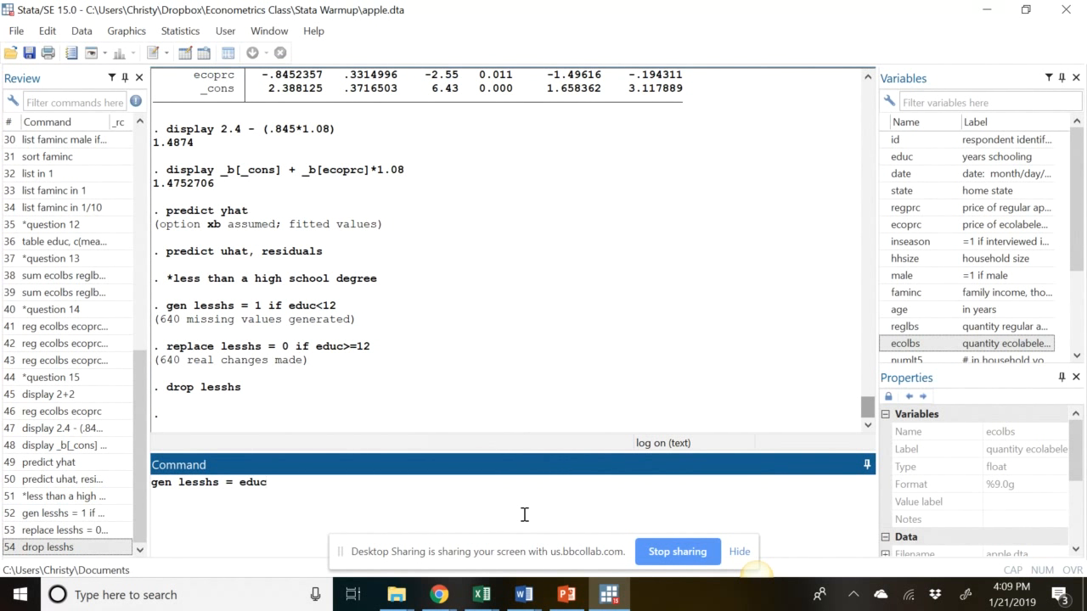
pyautogui.write('<12')
pyautogui.press('Return')
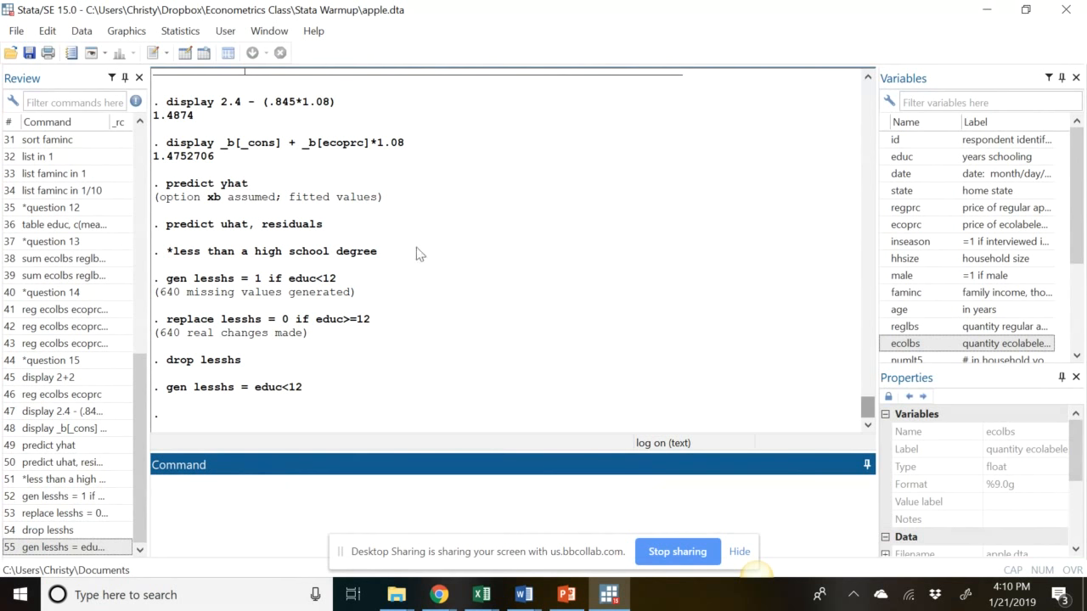
# - Browse the dataset to check the recreated lesshs column at the far end of the variables, then close the data browser
pyautogui.click(84, 34)
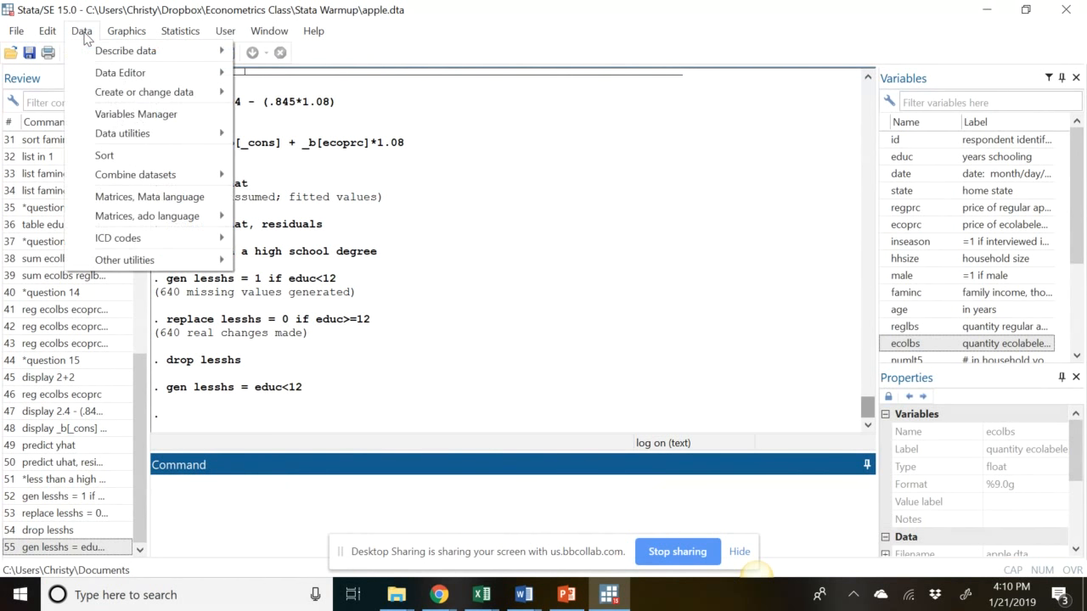
pyautogui.click(126, 31)
pyautogui.moveTo(85, 30)
pyautogui.moveTo(163, 73)
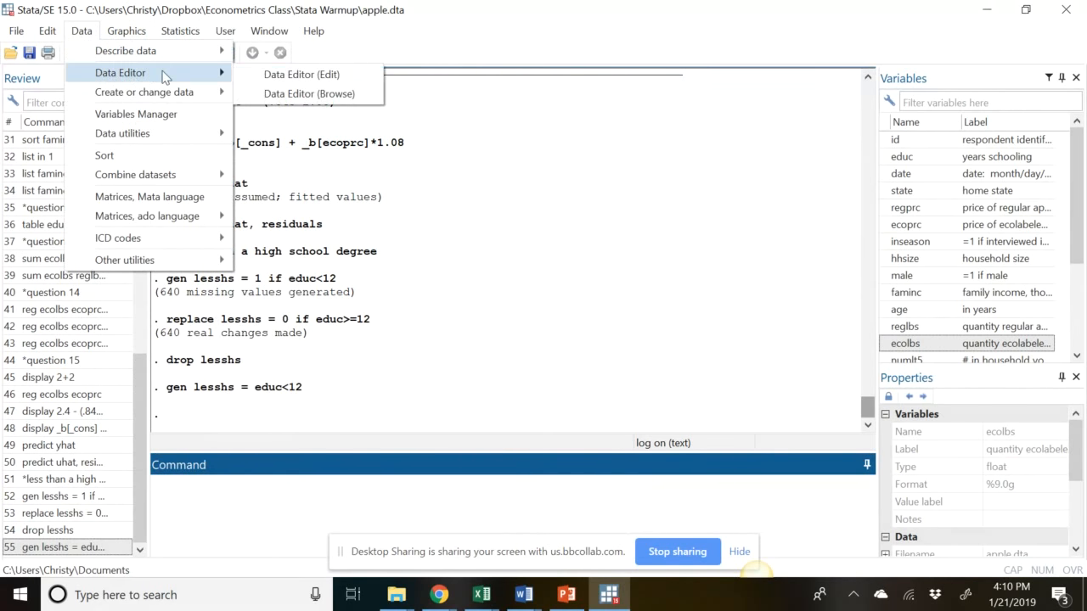
pyautogui.click(279, 96)
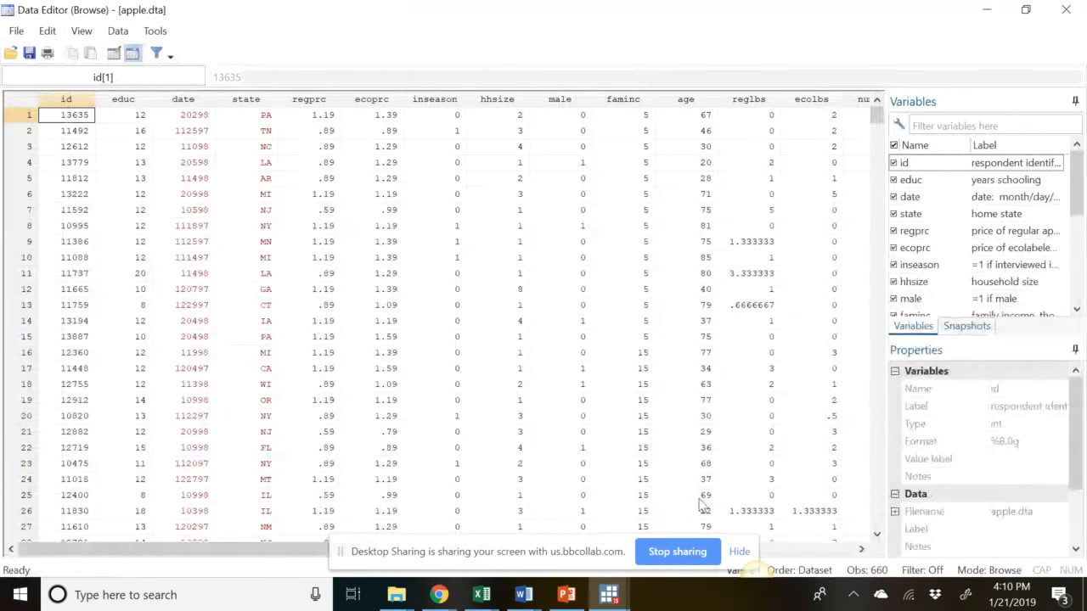
pyautogui.click(839, 552)
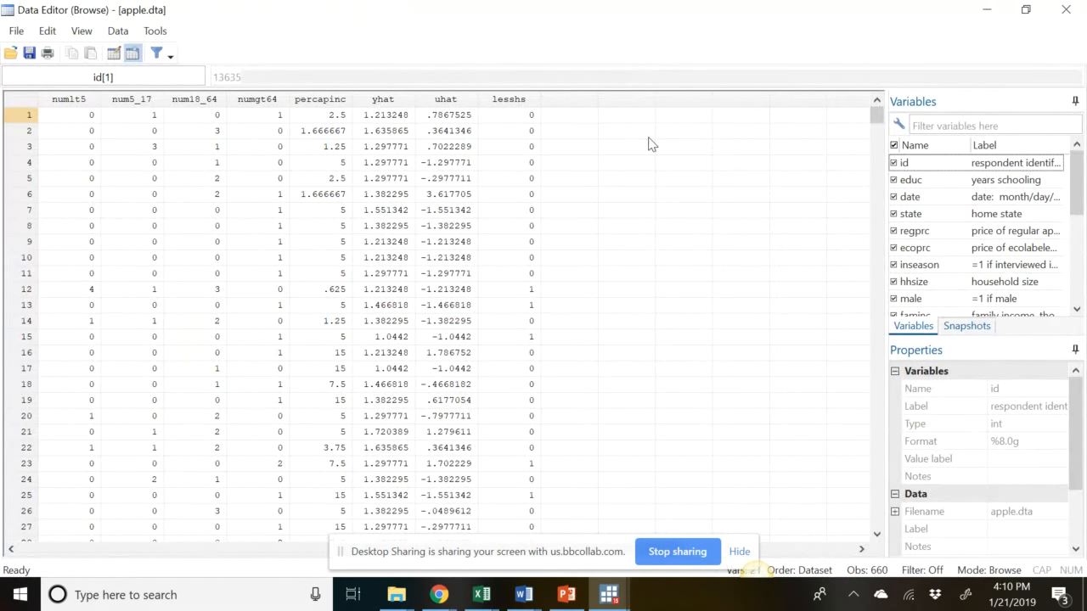
pyautogui.click(1064, 9)
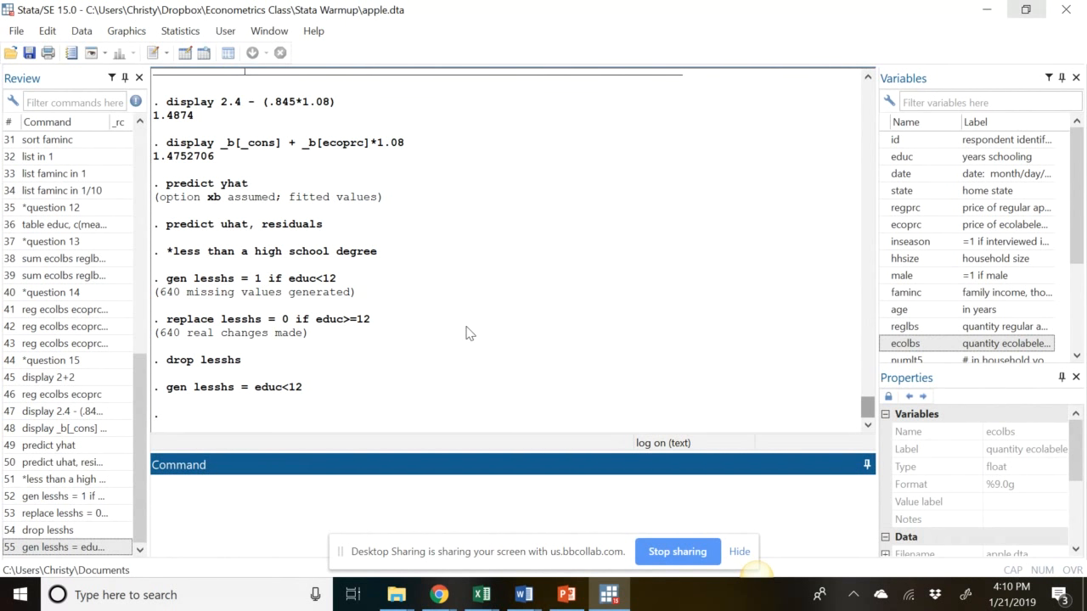
# - Create the other two education indicators with "gen hs = educ==12" and "gen greaterhs = educ>12"
pyautogui.write('gen hs = educ==12')
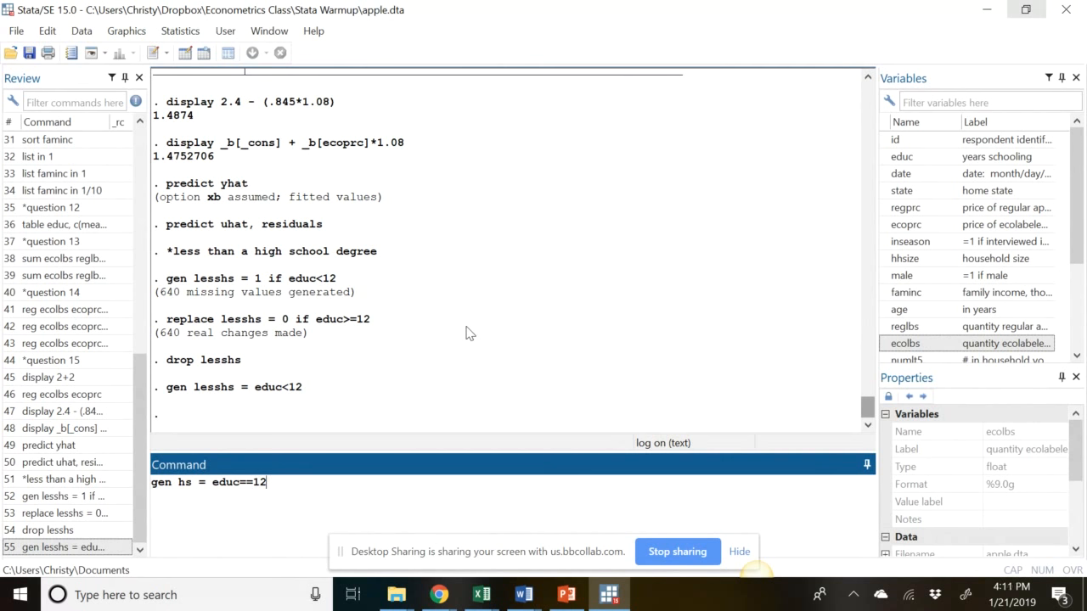
pyautogui.press('Return')
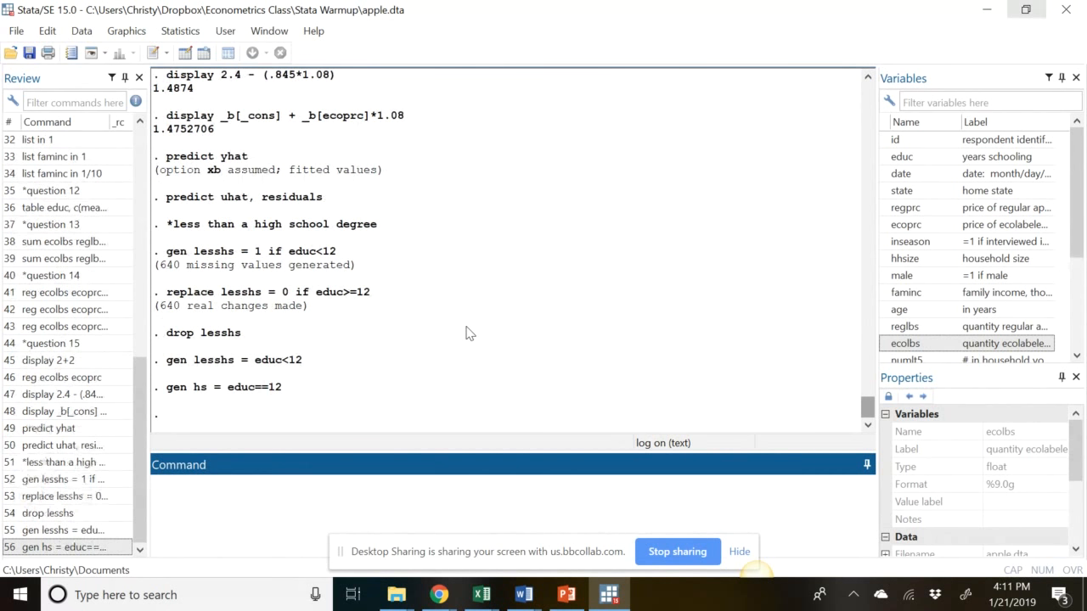
pyautogui.write('gen greaterhs = ')
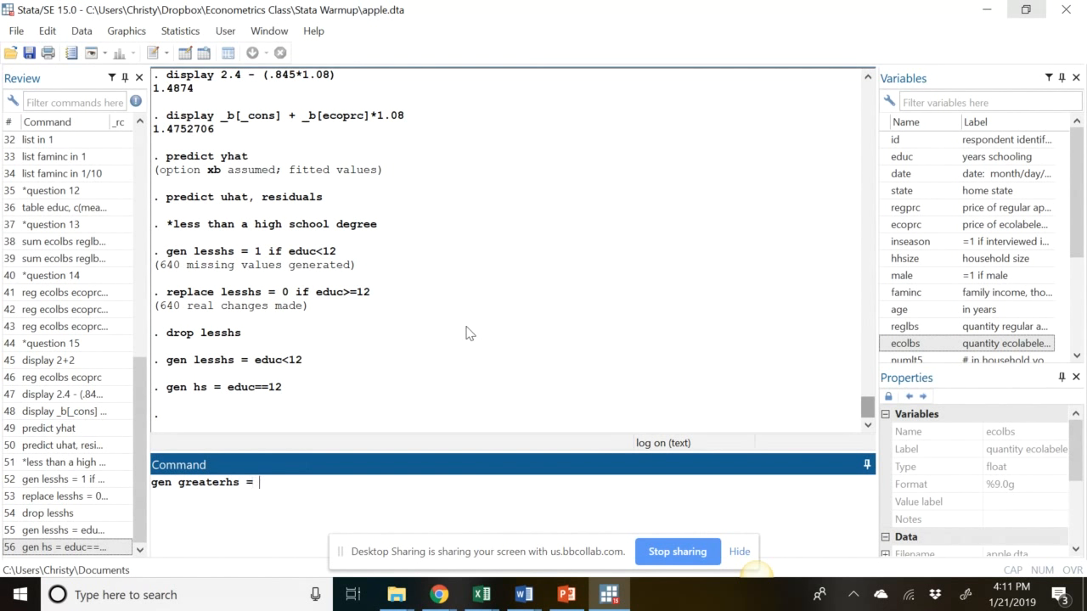
pyautogui.write('educ>12')
pyautogui.press('Return')
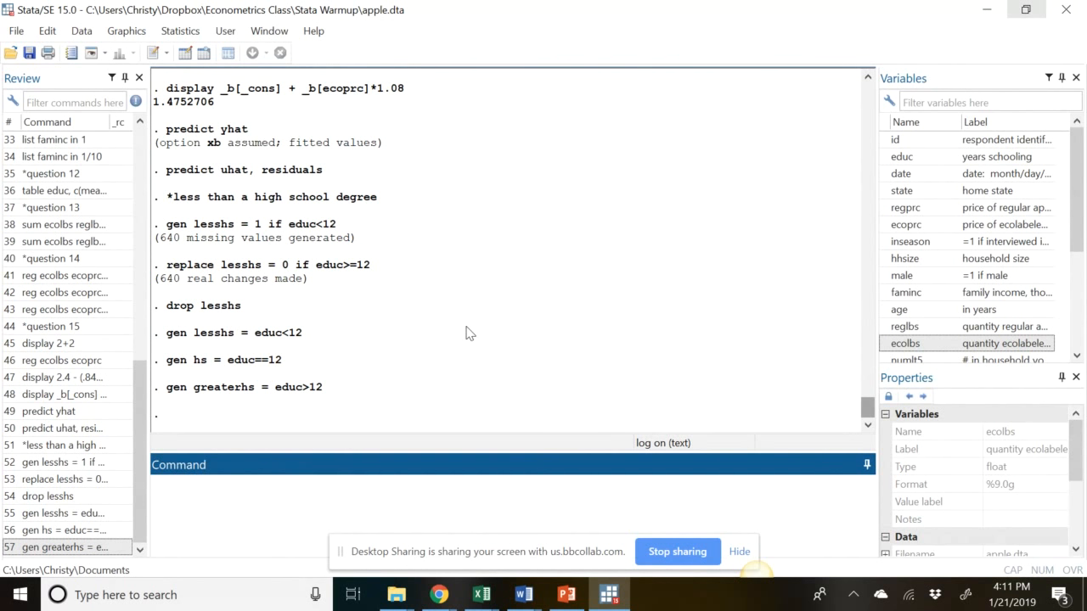
# - Summarize the three education indicators with "sum lesshs hs greaterhs"
pyautogui.write('sum lesshs hs greaterhs')
pyautogui.press('Return')
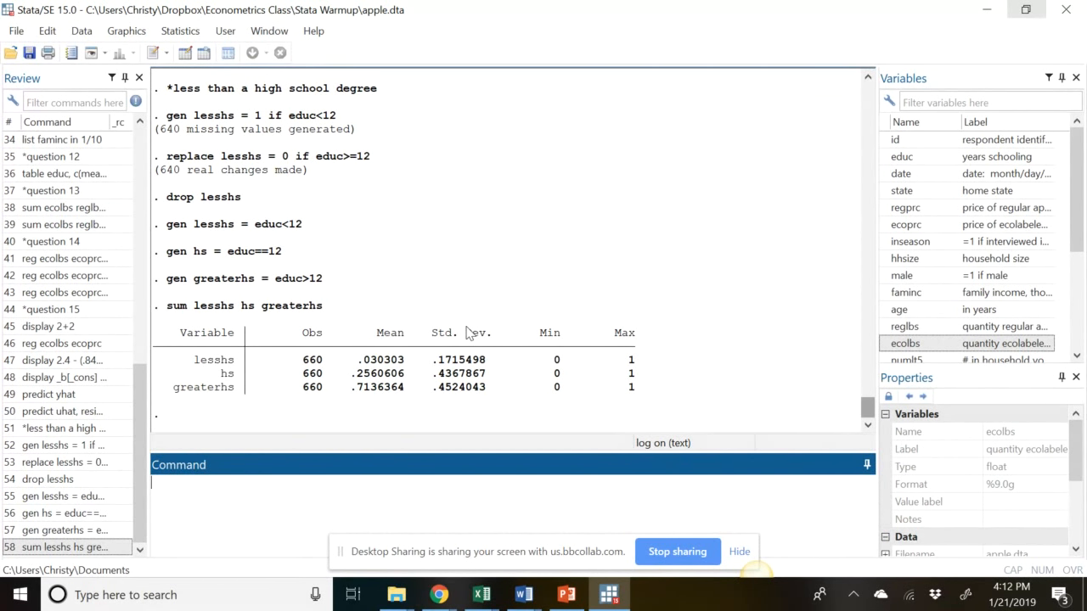
pyautogui.click(15, 30)
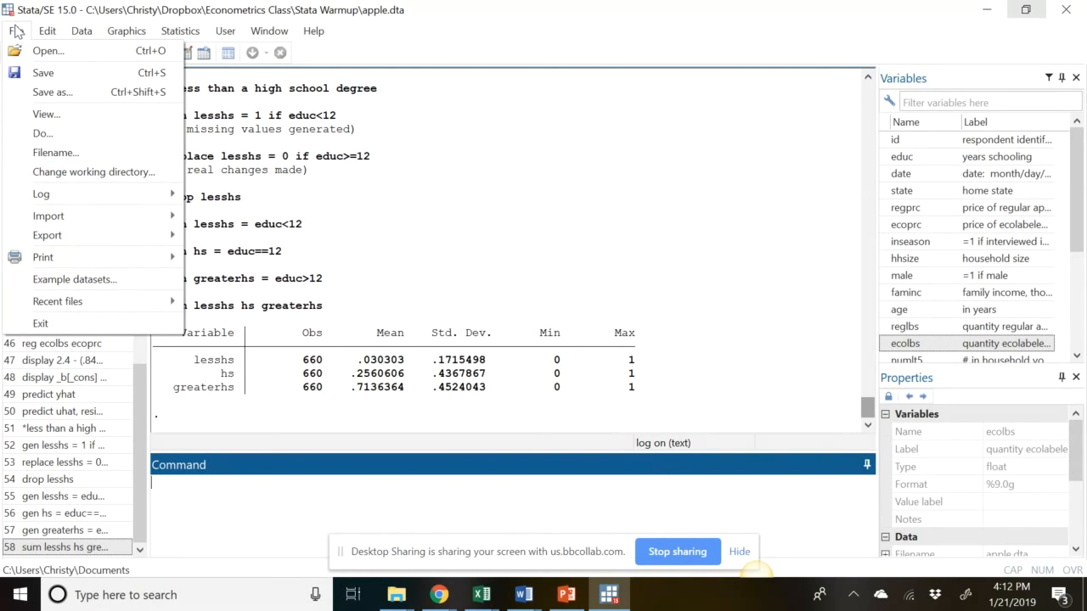
pyautogui.click(50, 93)
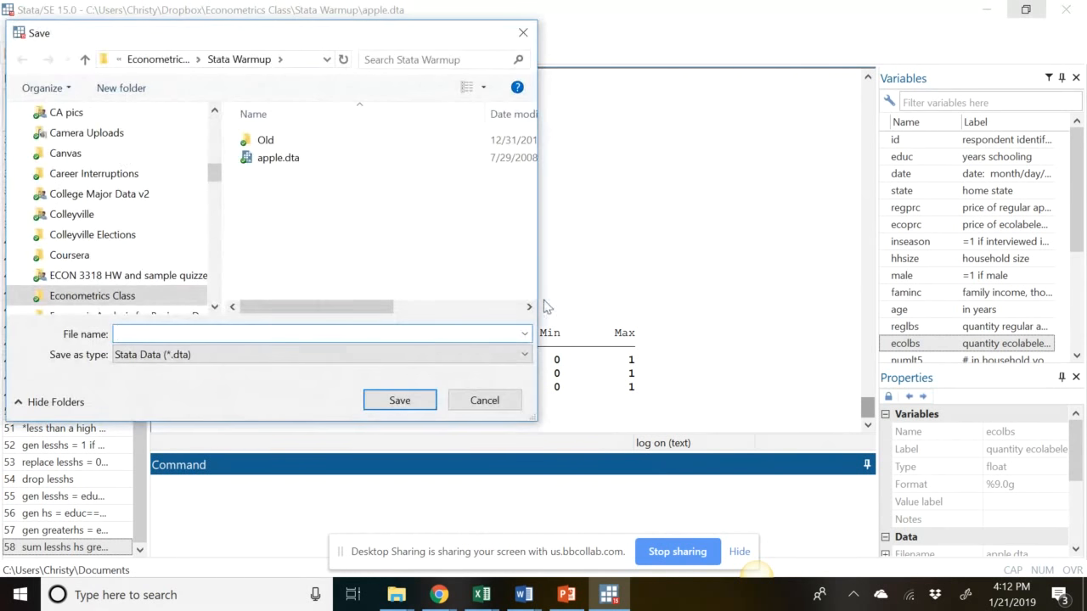
pyautogui.click(499, 403)
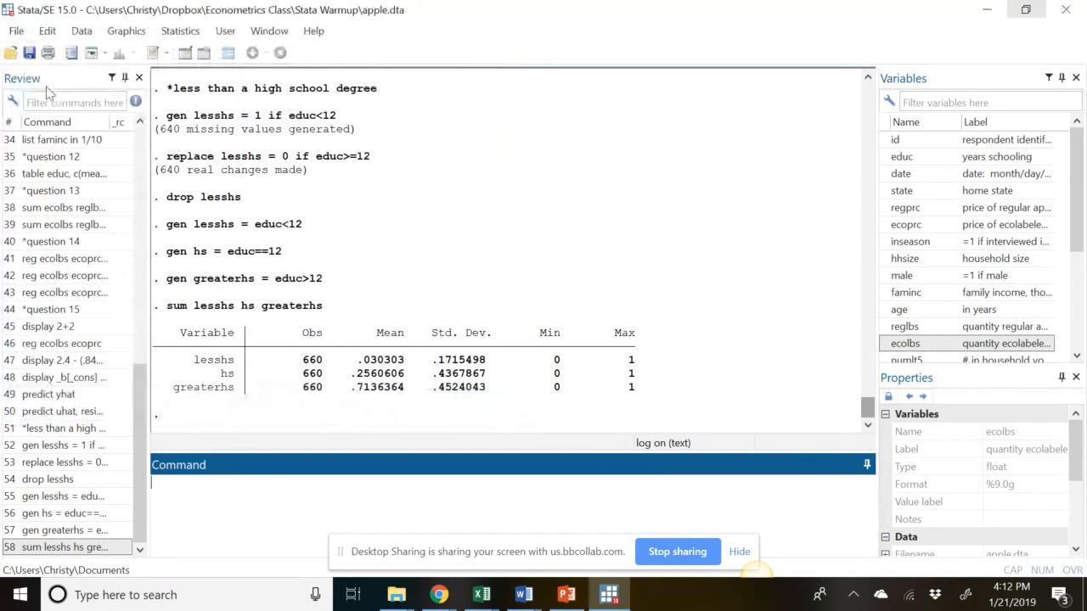
# - Close the running Stata log so the session's commands and output stop being recorded
pyautogui.click(16, 30)
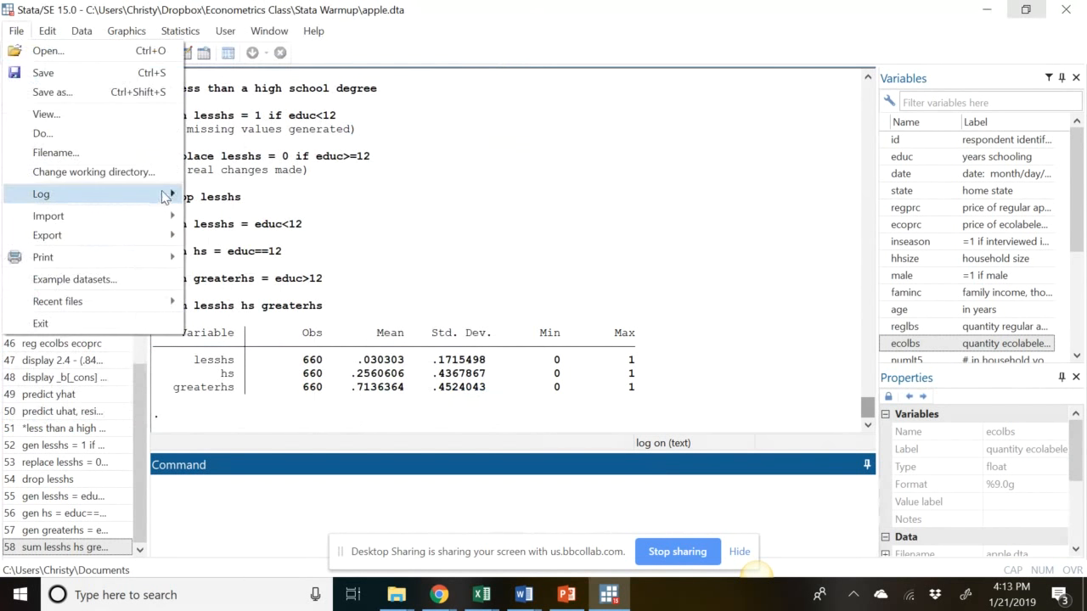
pyautogui.moveTo(166, 195)
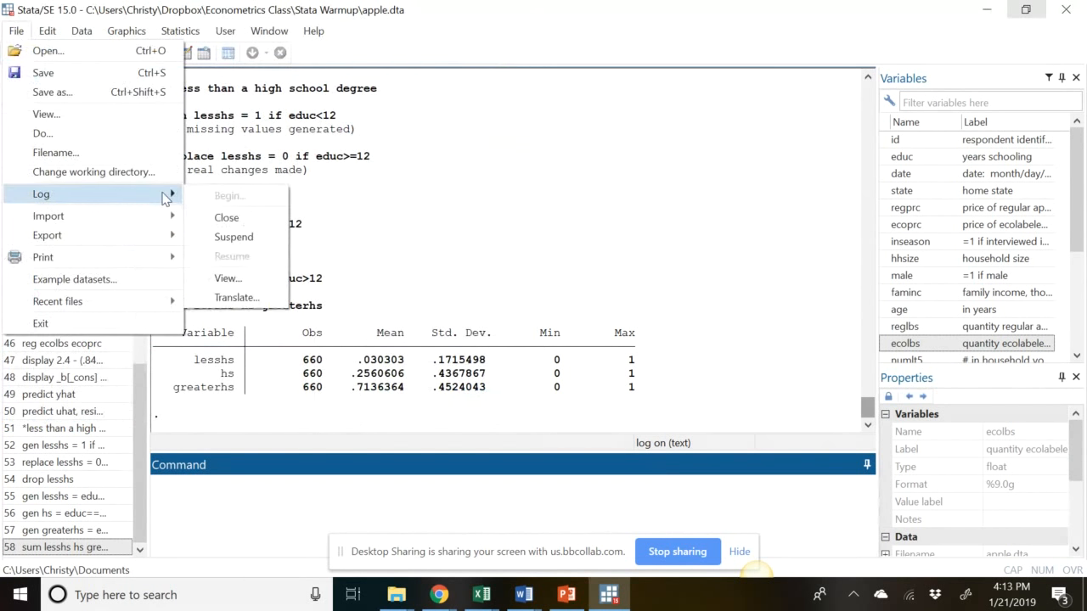
pyautogui.click(238, 223)
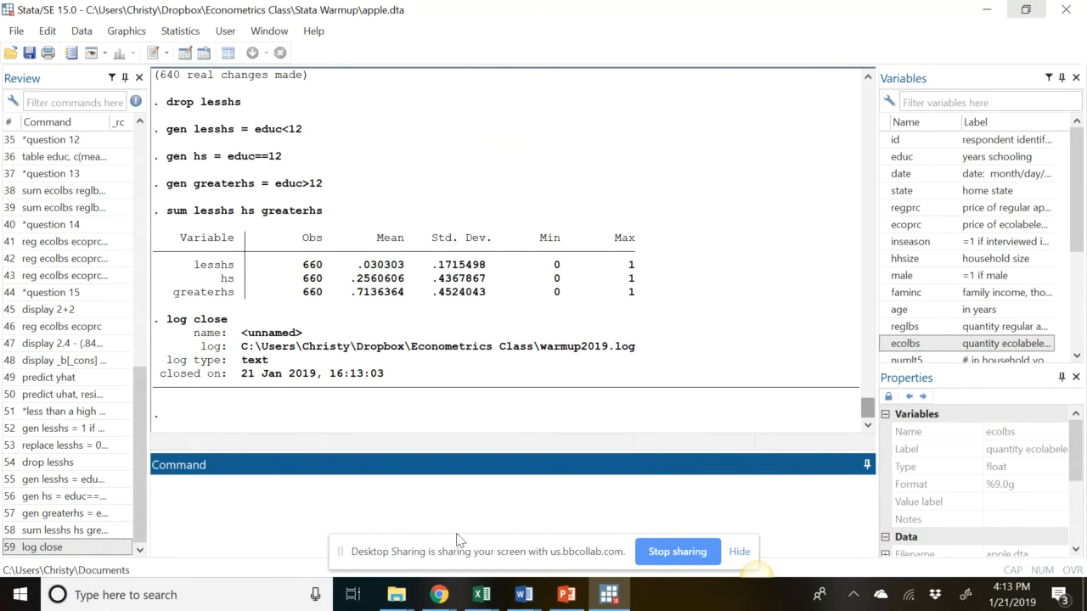
# - Switch to the Document3 window in Word and delete the schooling and family income scatter plot
pyautogui.click(521, 597)
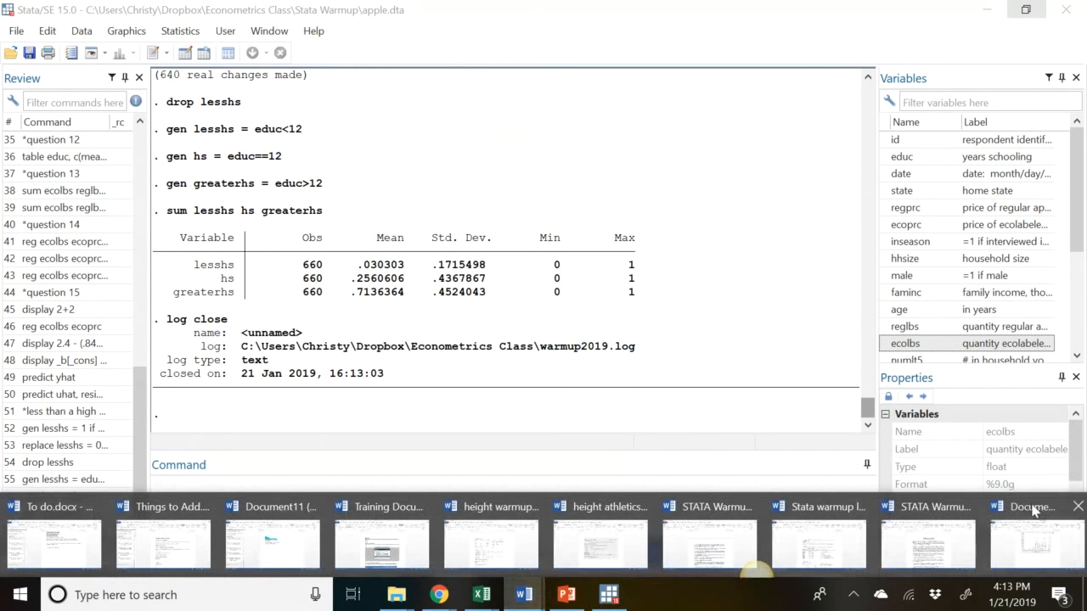
pyautogui.click(1044, 550)
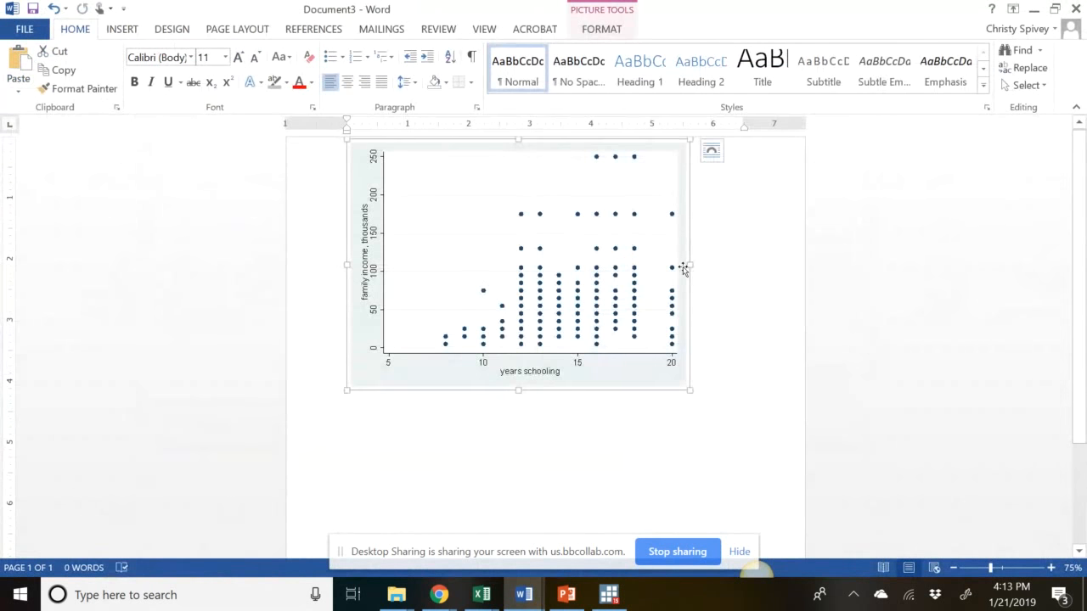
pyautogui.press('Delete')
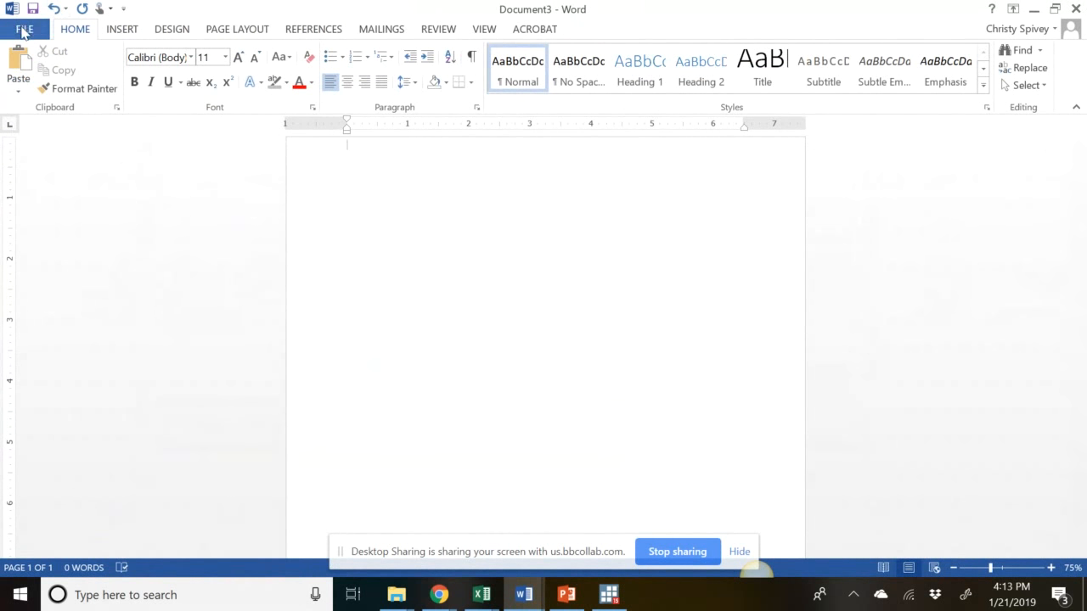
# - Start opening a file from Dropbox and go to the Econometrics Class folder
pyautogui.click(24, 29)
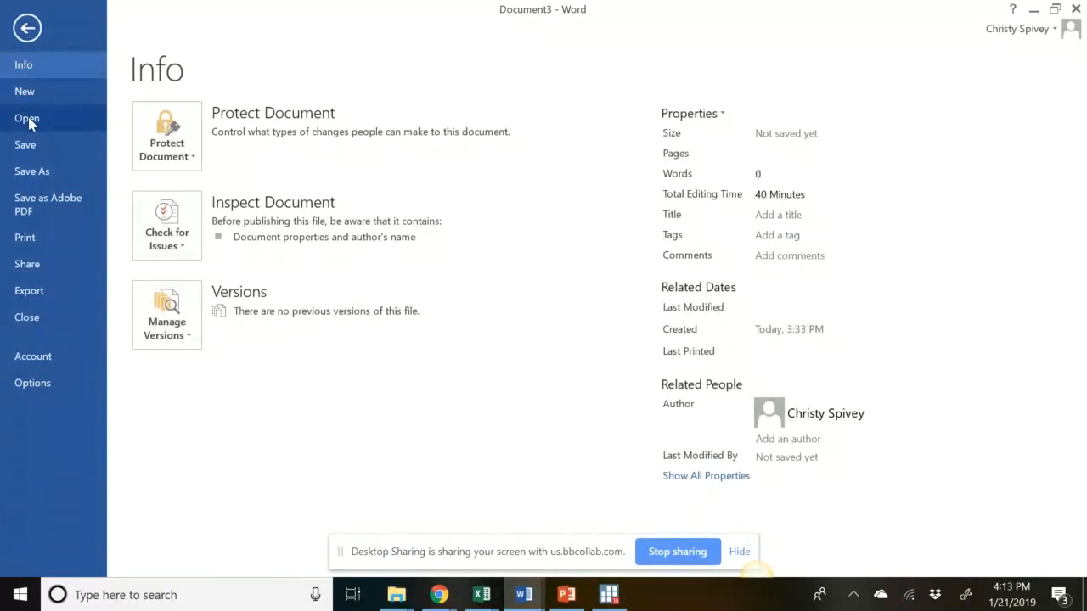
pyautogui.click(27, 119)
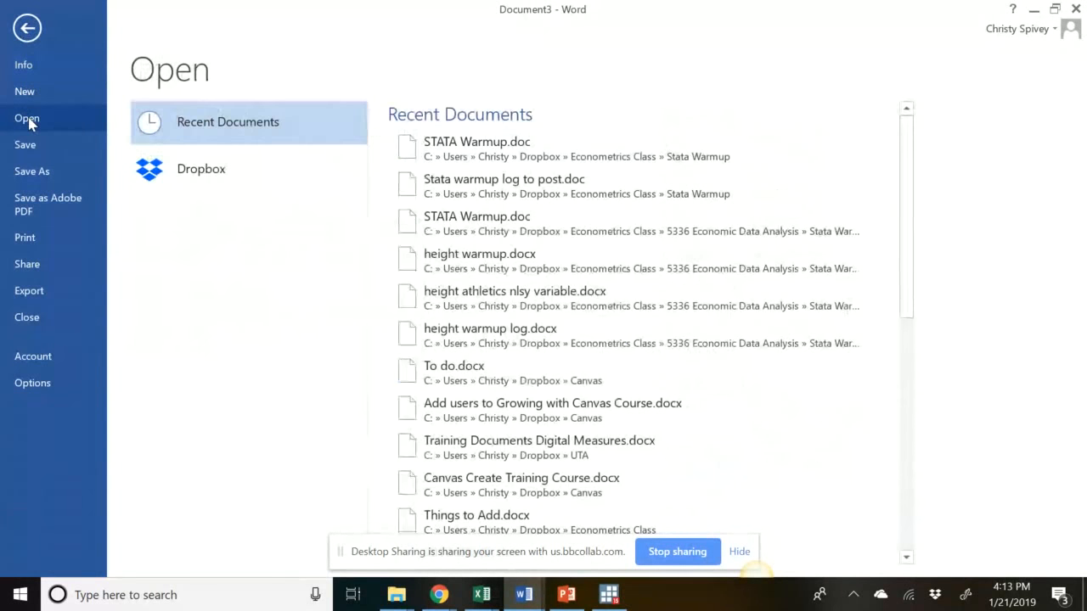
pyautogui.click(213, 169)
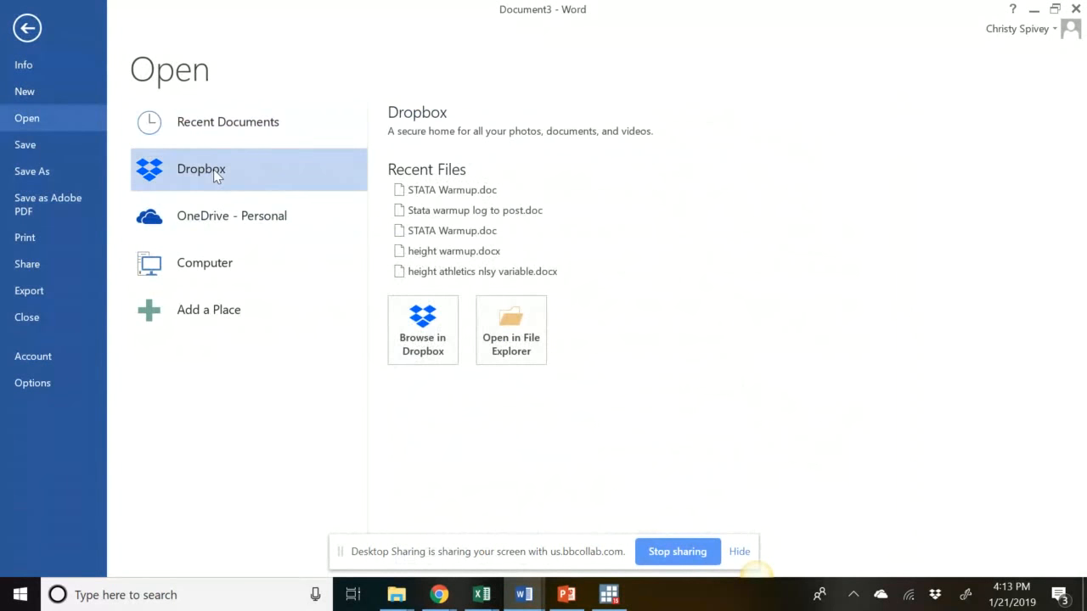
pyautogui.click(433, 337)
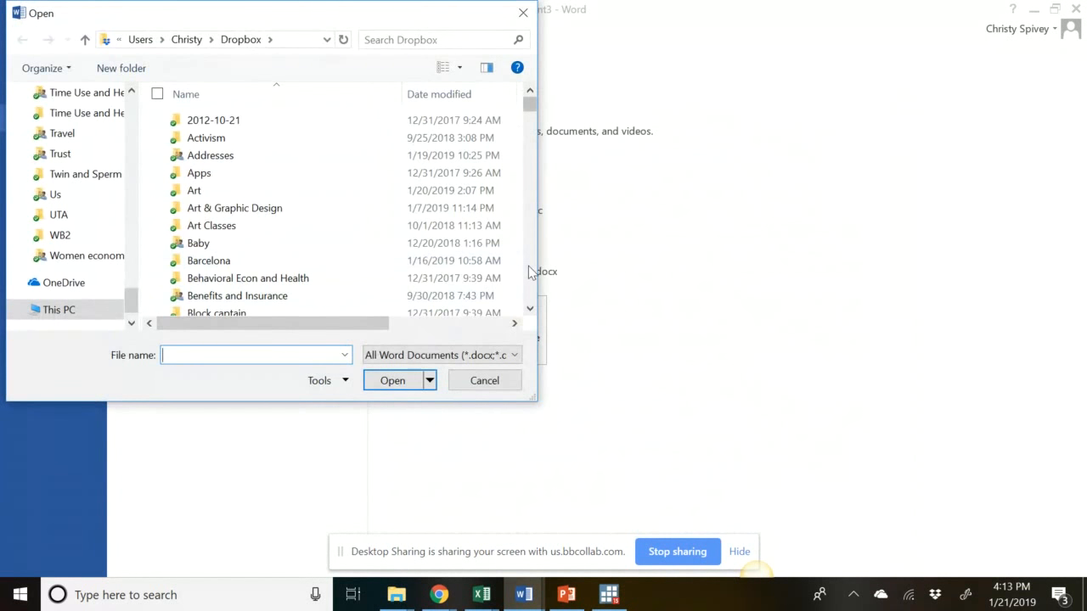
pyautogui.click(528, 266)
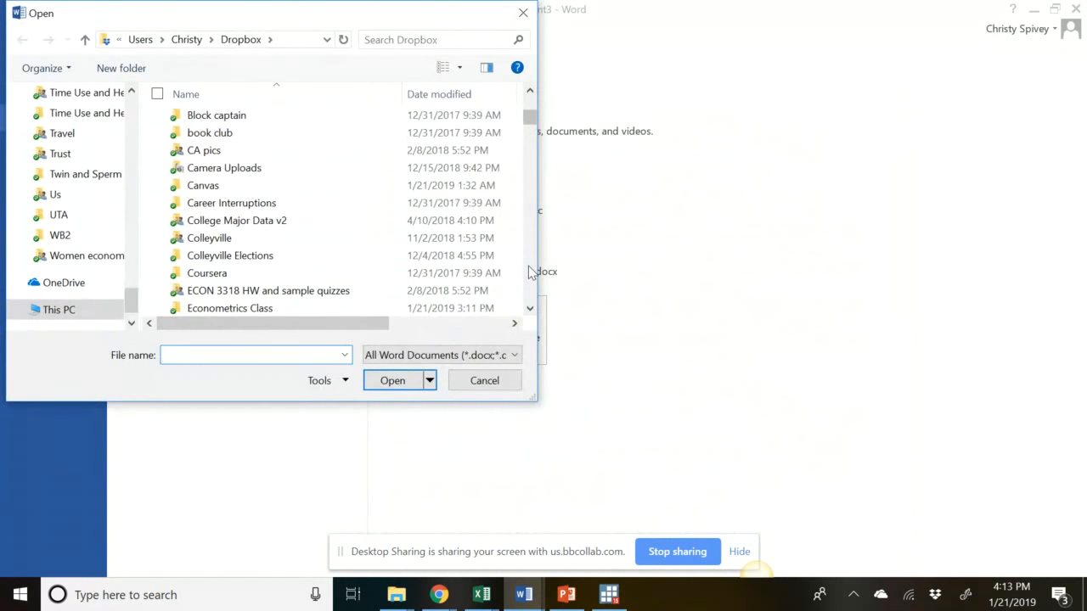
pyautogui.doubleClick(241, 308)
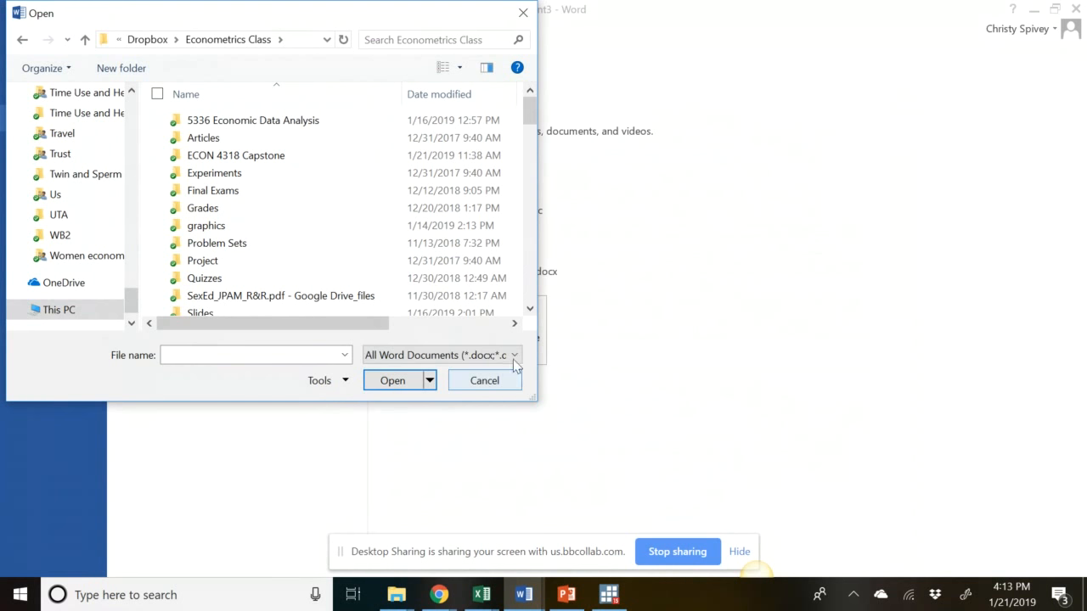
# - List all file types in the folder and open warmup2019.log, converting it from plain text
pyautogui.click(517, 360)
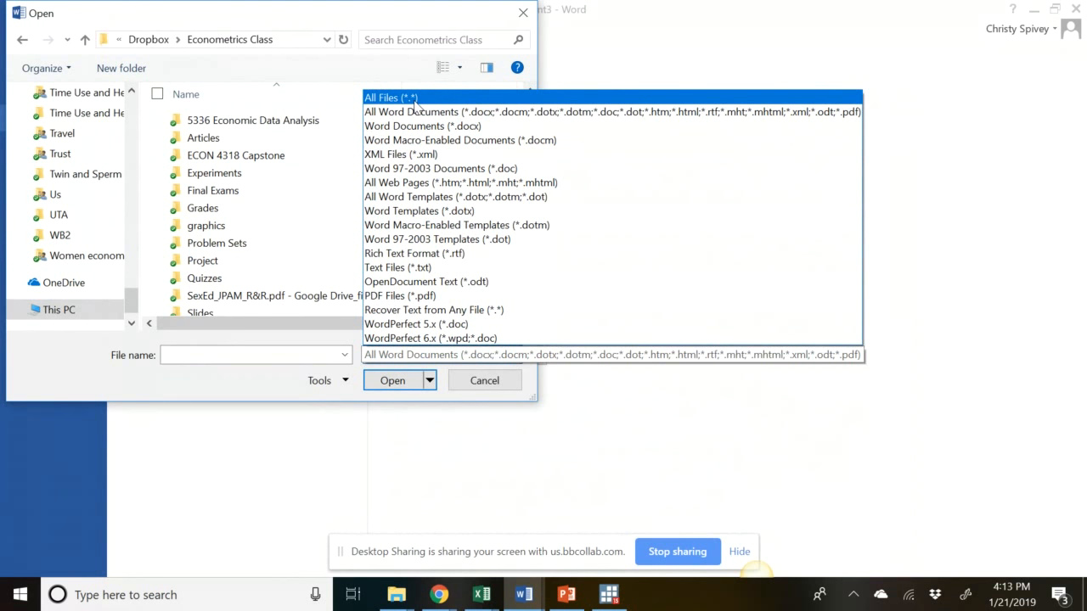
pyautogui.click(415, 98)
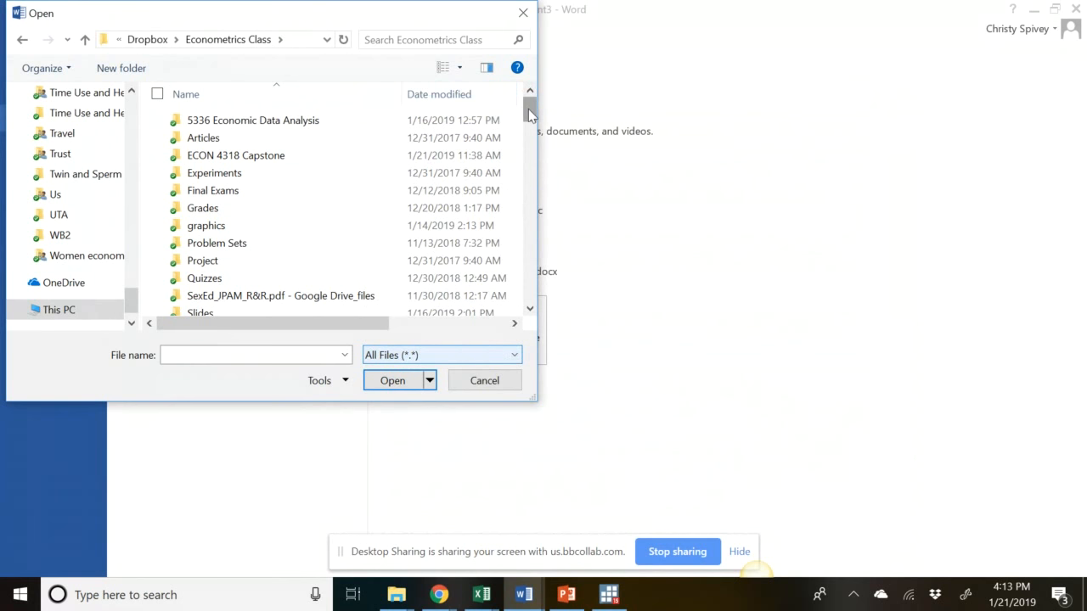
pyautogui.moveTo(528, 113); pyautogui.dragTo(528, 292)
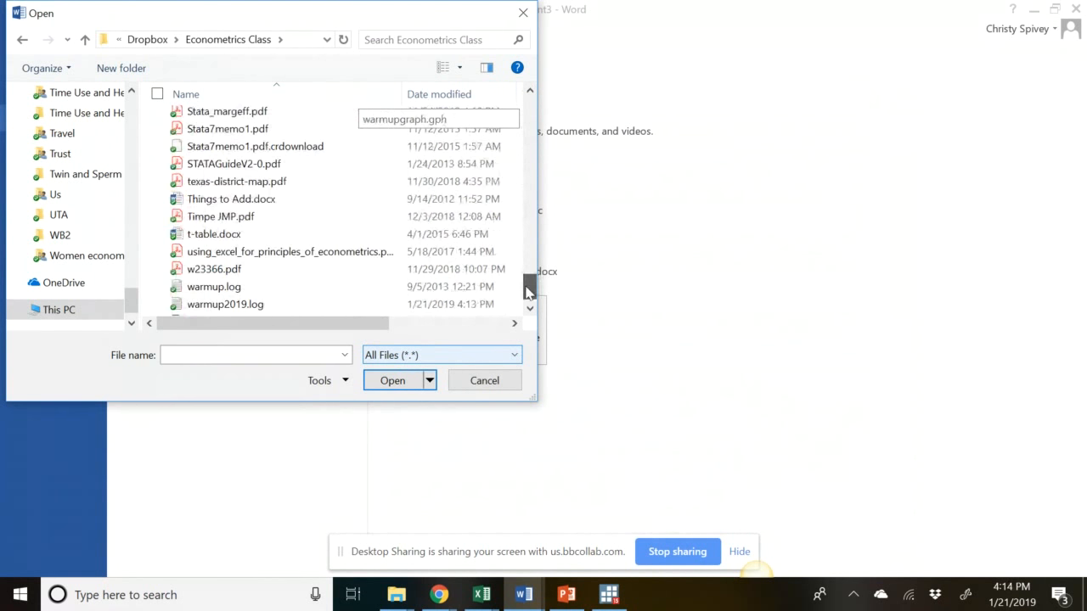
pyautogui.doubleClick(238, 306)
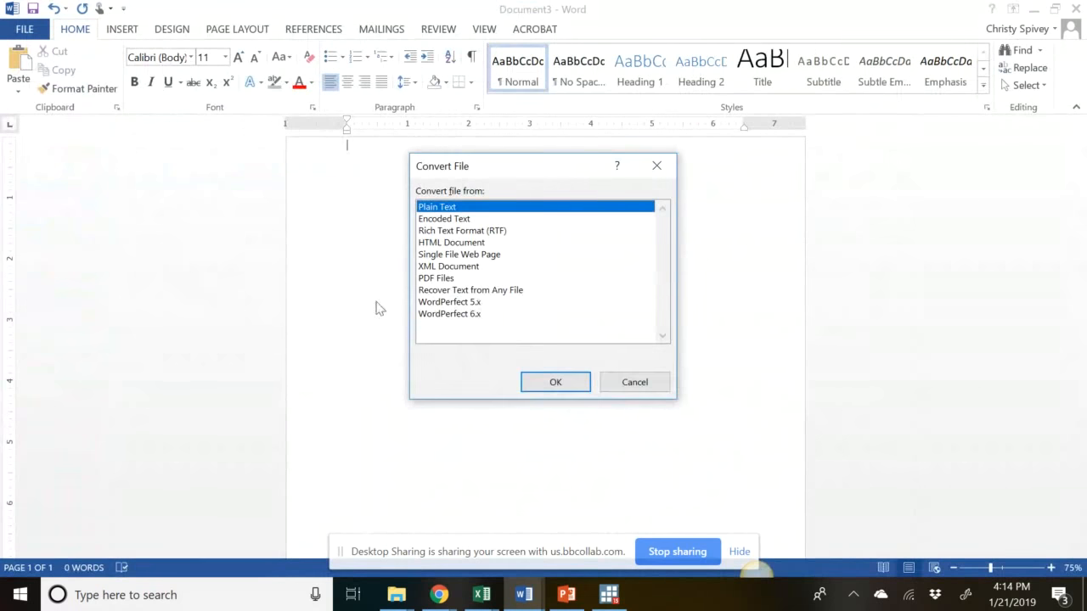
pyautogui.click(552, 383)
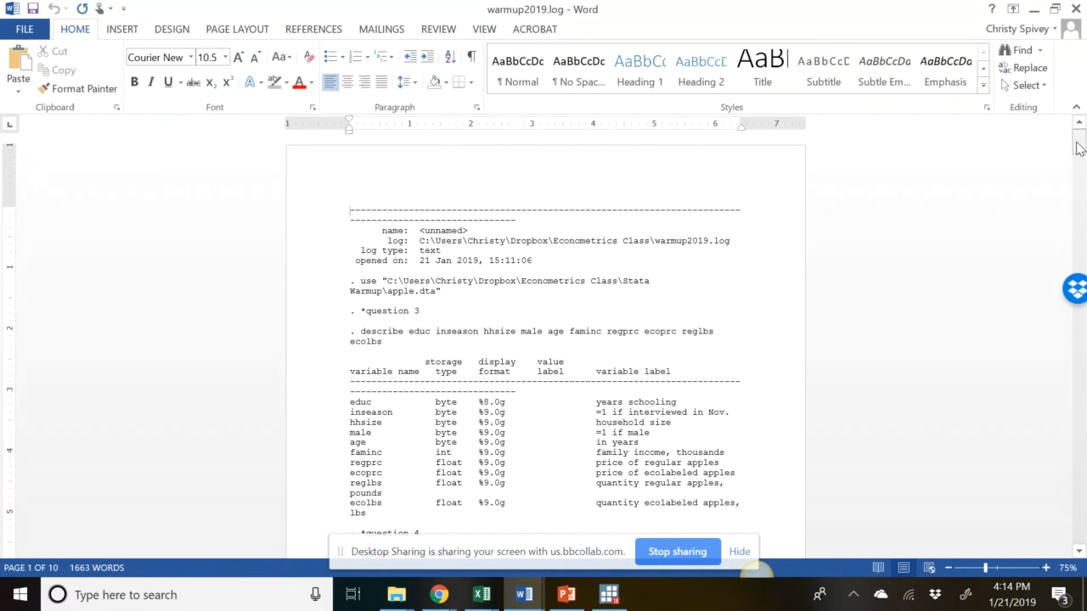
# - Select all the text of the log document and set its font size to 9 so the output tables fit the lines
pyautogui.moveTo(1077, 141); pyautogui.dragTo(1019, 416)
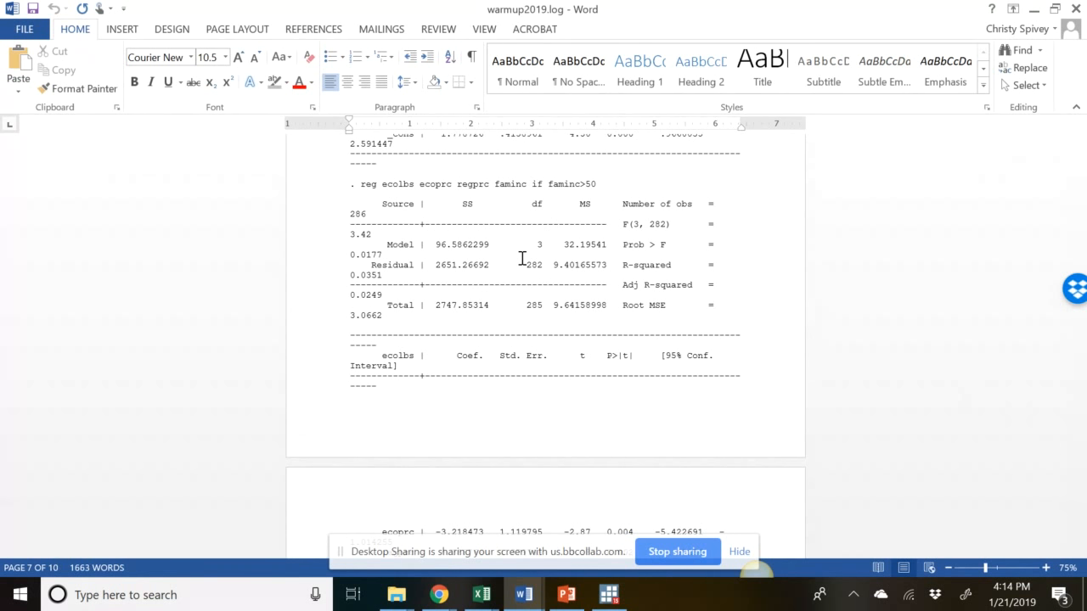
pyautogui.click(1028, 86)
pyautogui.click(969, 109)
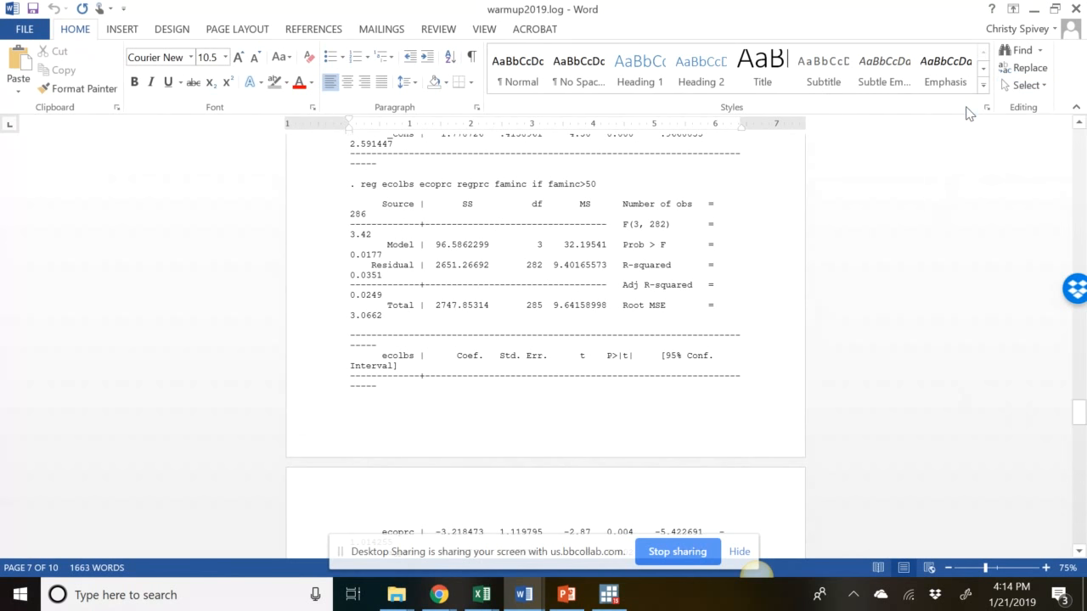
pyautogui.click(225, 57)
pyautogui.click(208, 100)
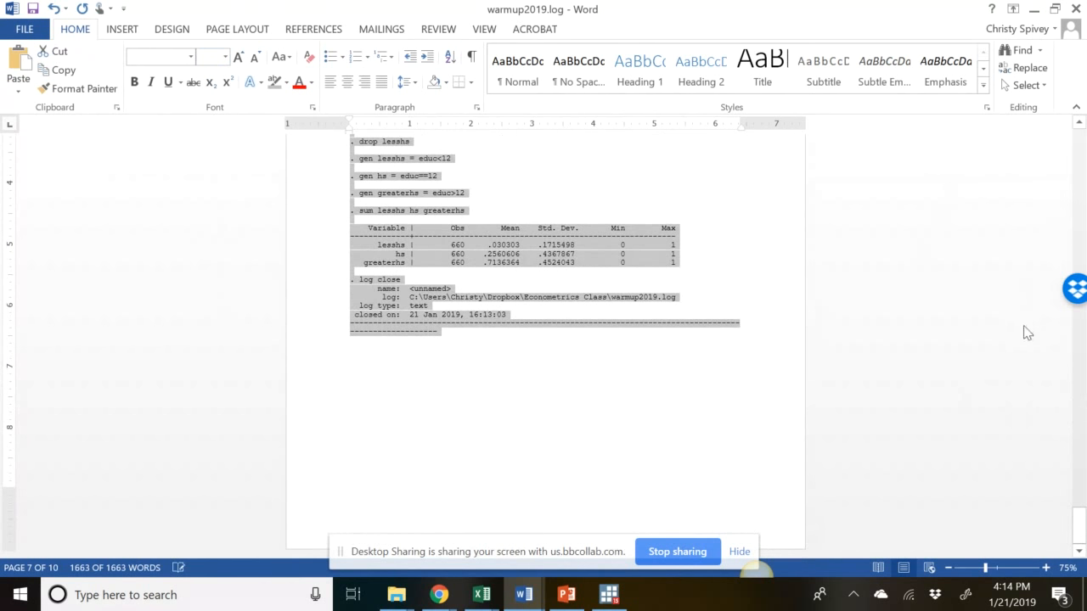
# - Deselect the text and look through the resized log from the last pages back to the first to check the table alignment
pyautogui.moveTo(1078, 520); pyautogui.dragTo(1074, 463)
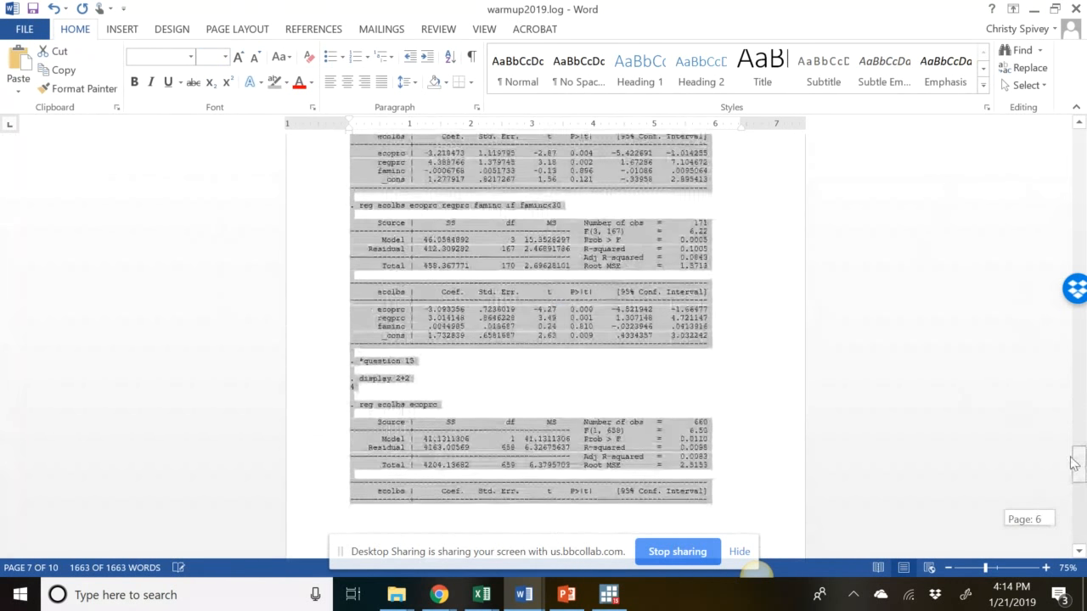
pyautogui.click(550, 312)
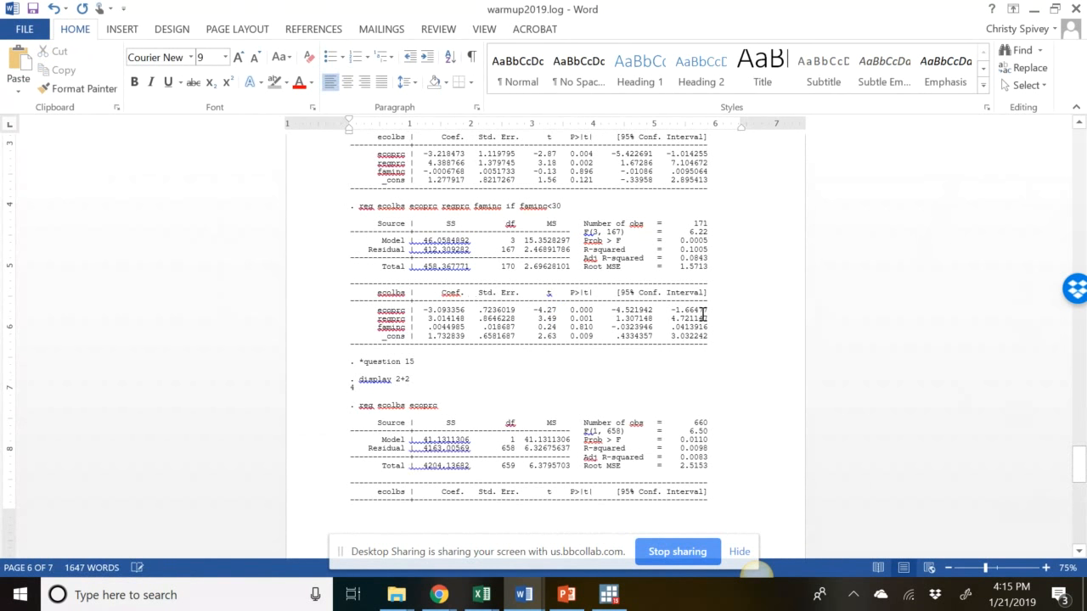
pyautogui.moveTo(1078, 469); pyautogui.dragTo(1079, 433)
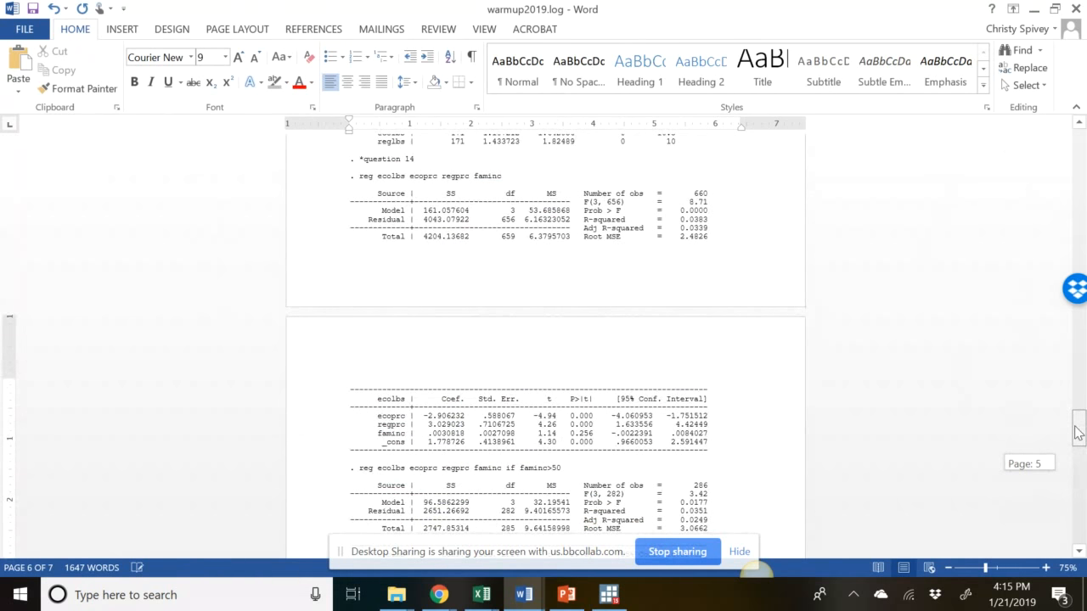
pyautogui.moveTo(1078, 433); pyautogui.dragTo(1075, 229)
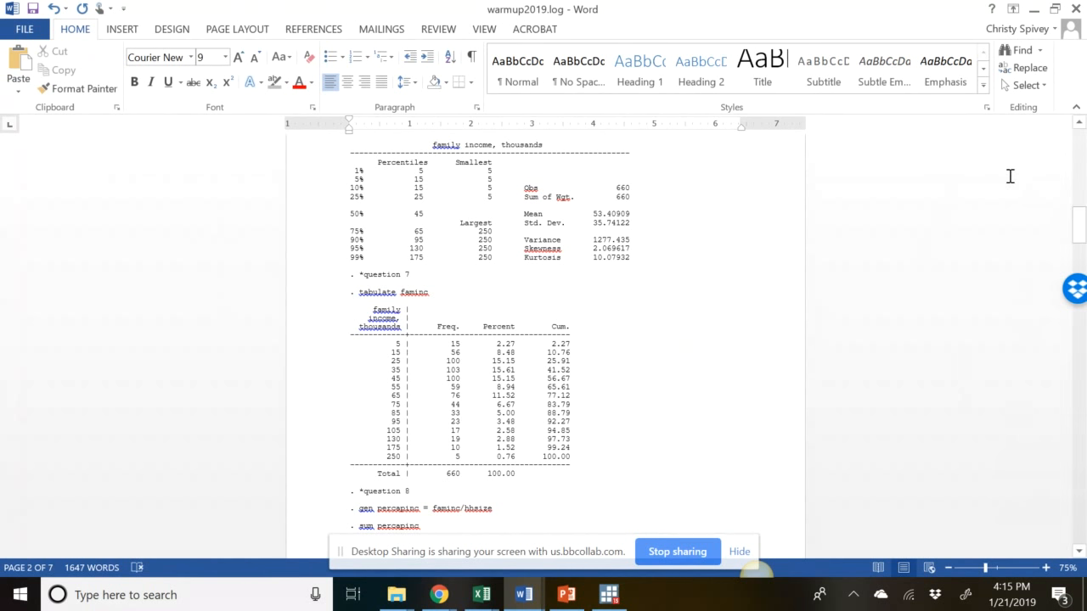
pyautogui.moveTo(1081, 222); pyautogui.dragTo(1072, 160)
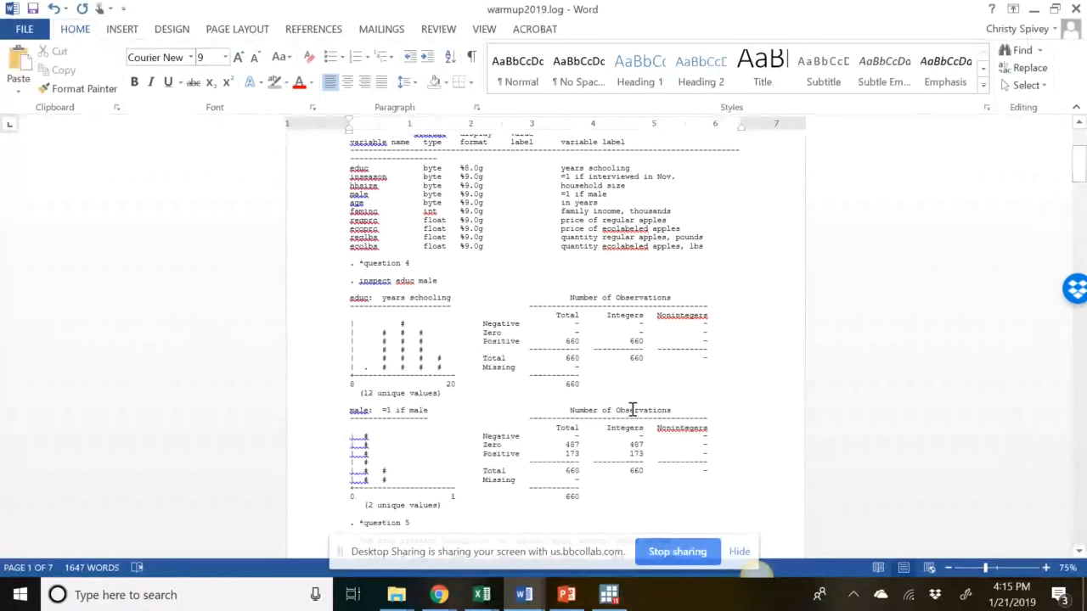